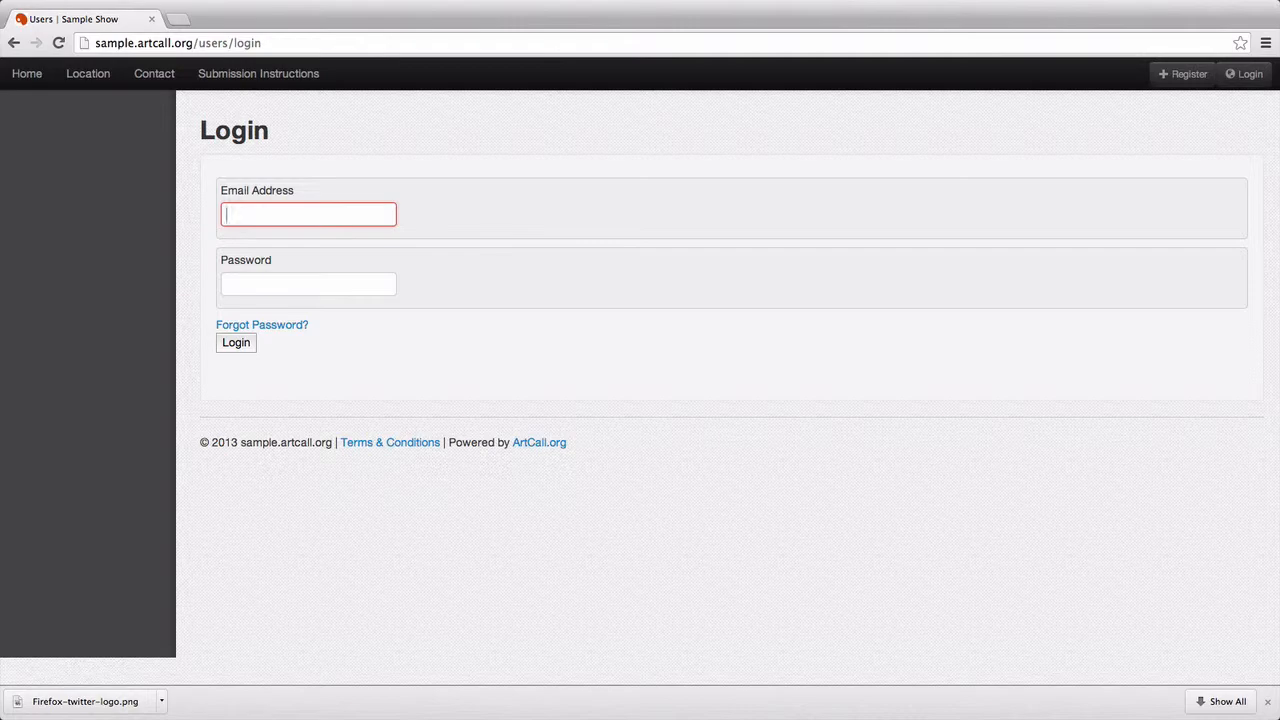
# Log in to the art show site with the administrator's email address and the account password.
pyautogui.write('@artcall.org')
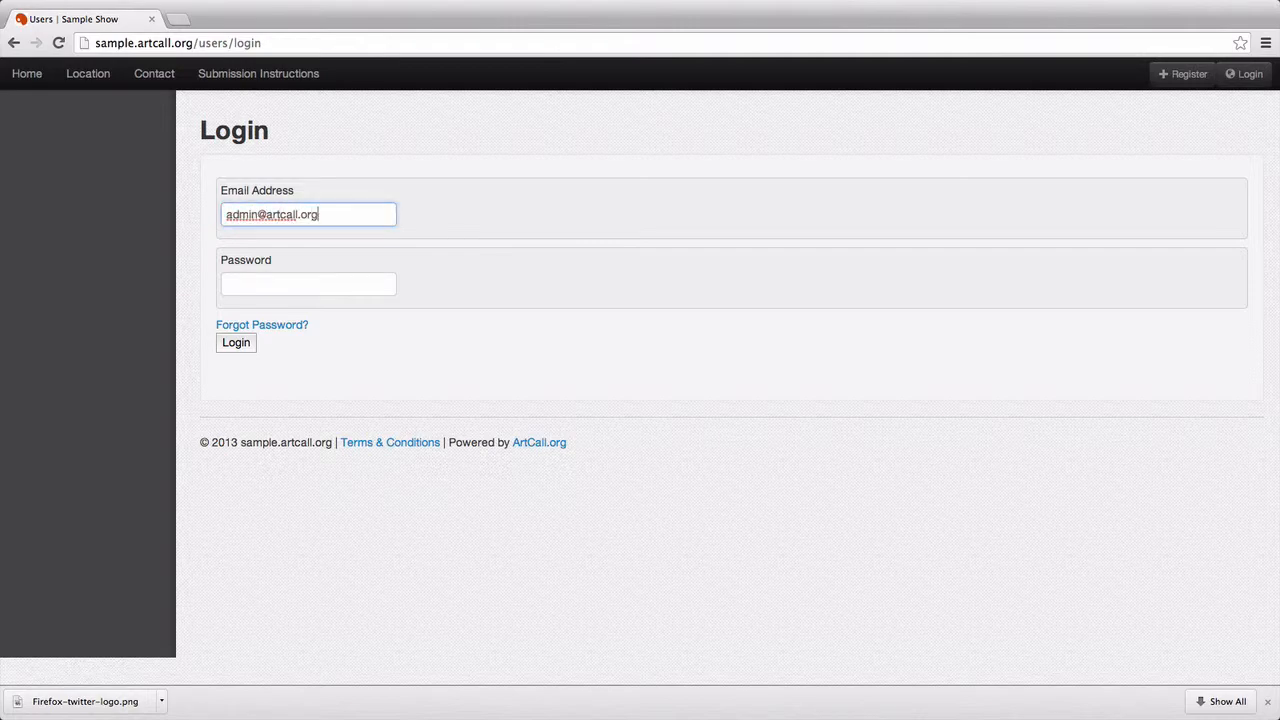
pyautogui.press('Tab')
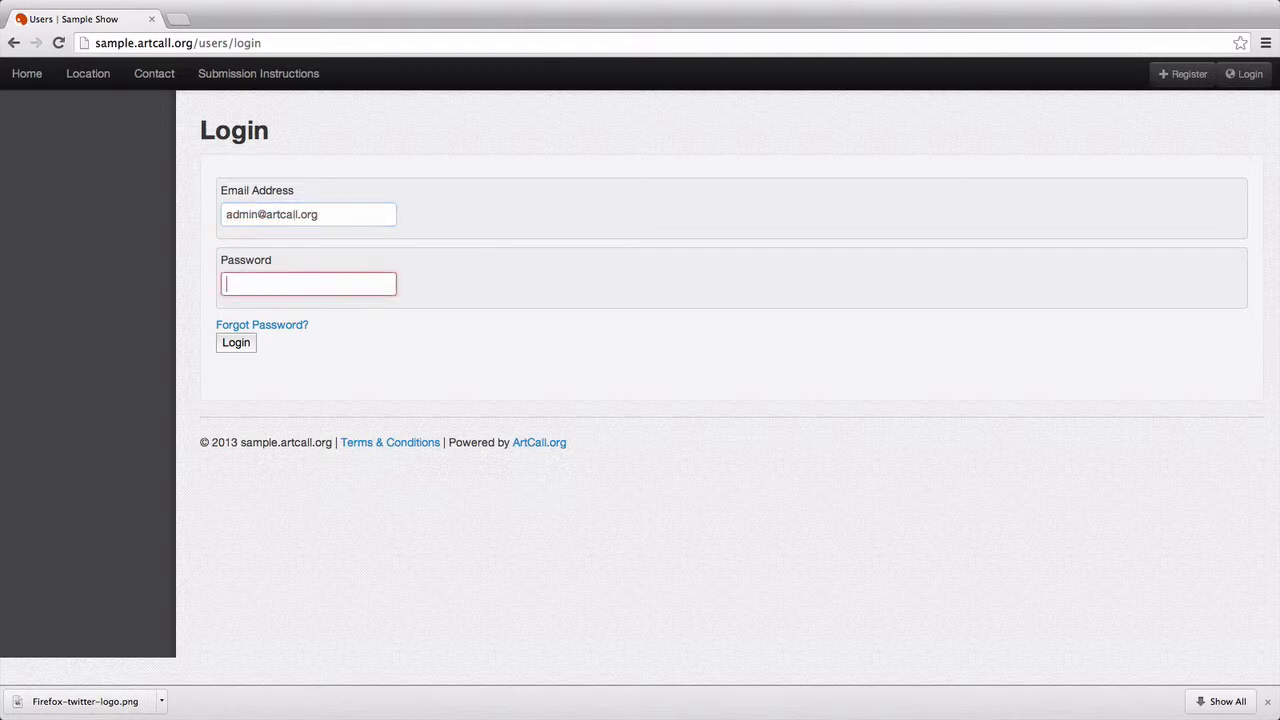
pyautogui.write('••••••')
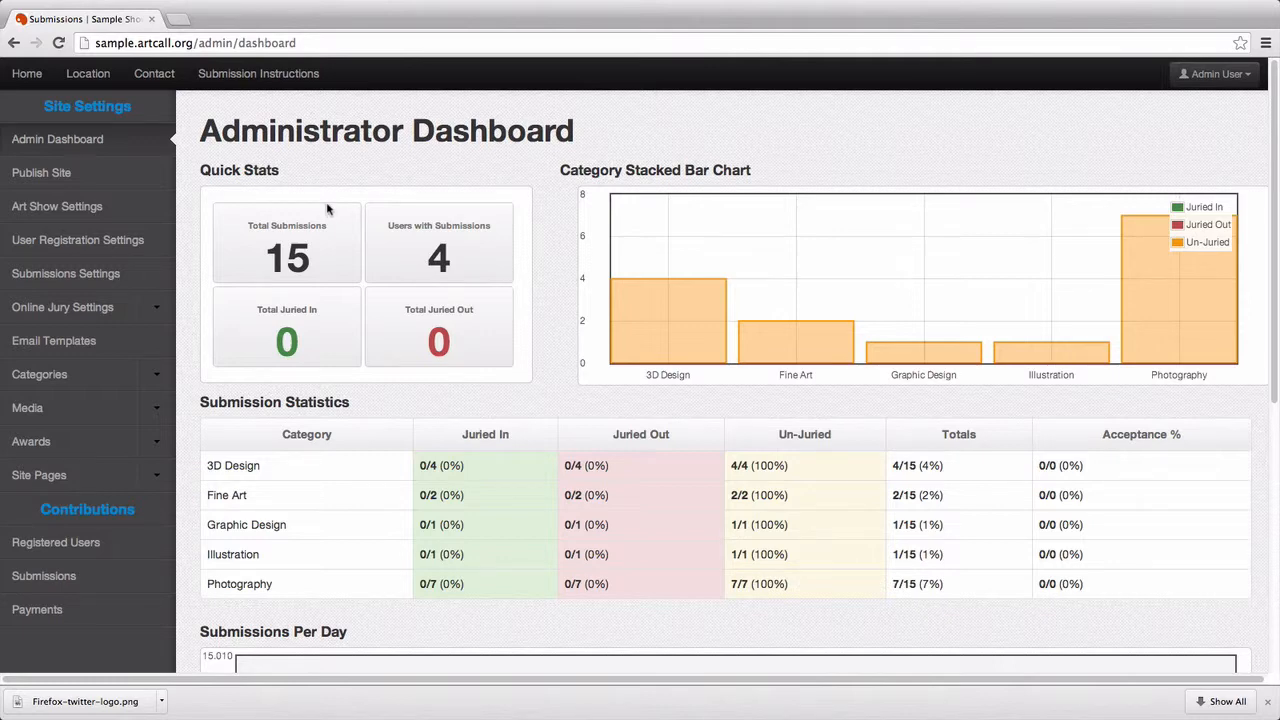
# Open the list of all submissions and view the jury history of the first two entries.
pyautogui.click(122, 573)
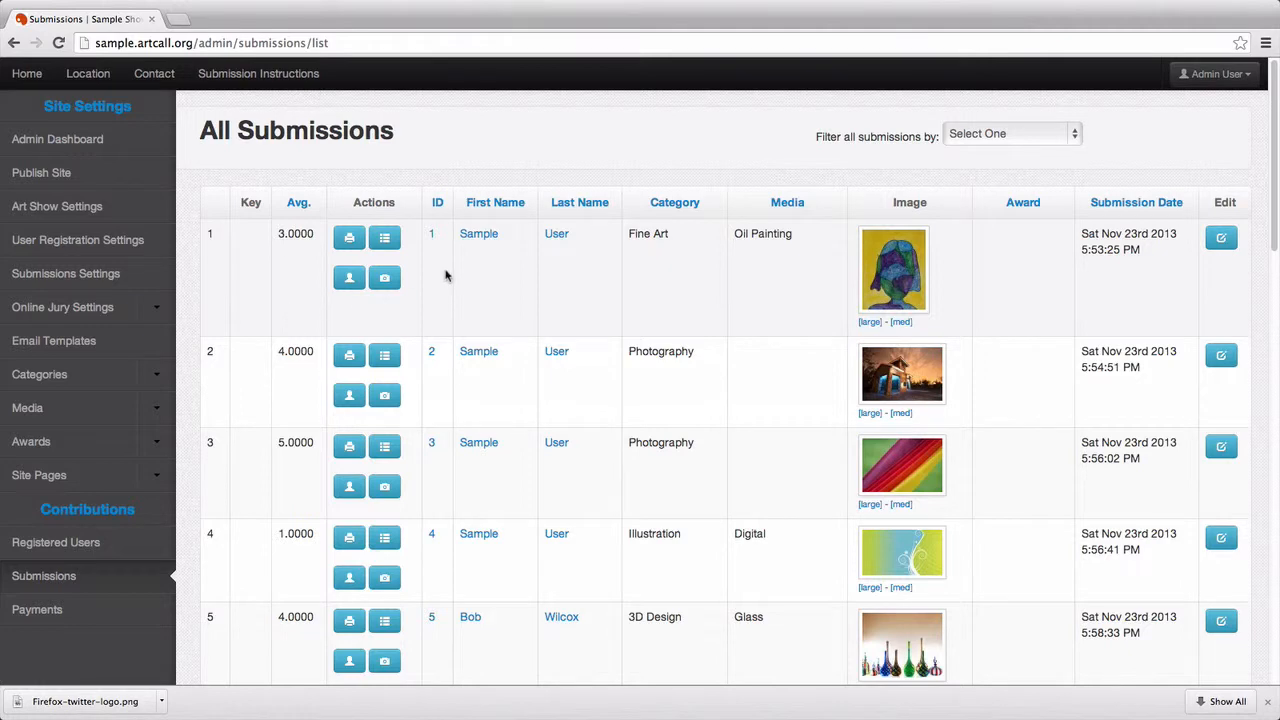
pyautogui.click(390, 243)
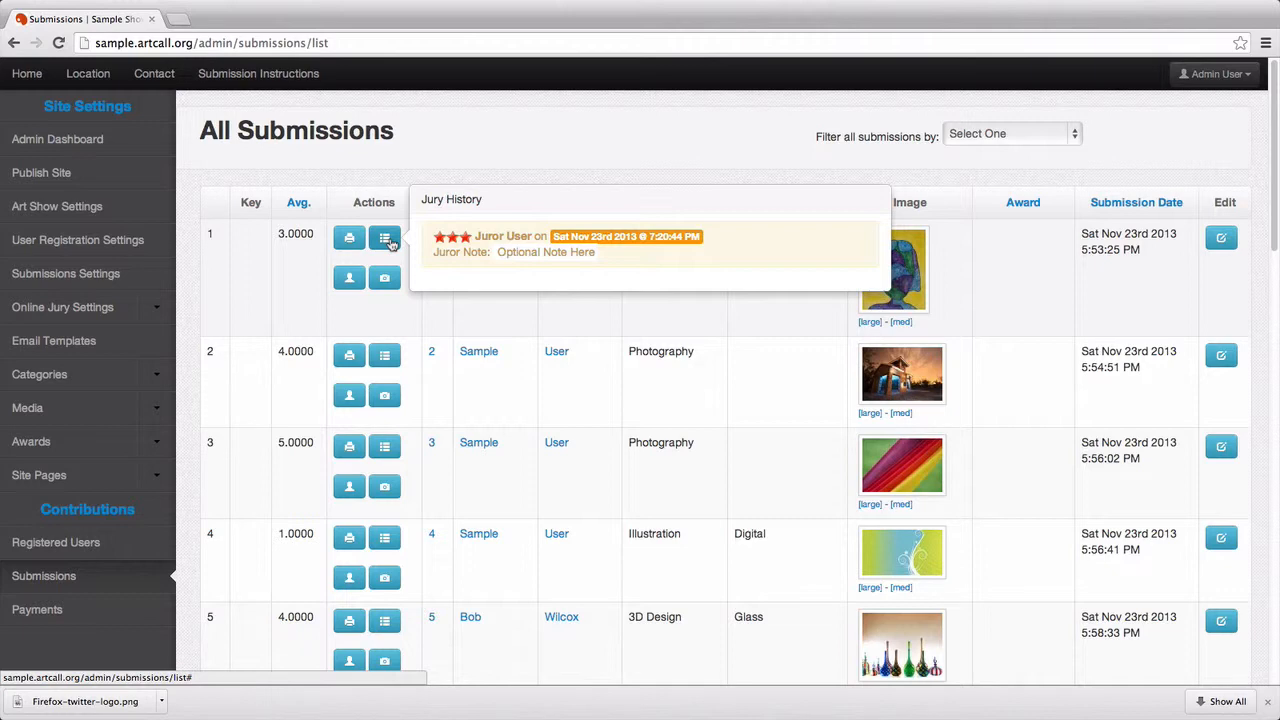
pyautogui.moveTo(385, 356)
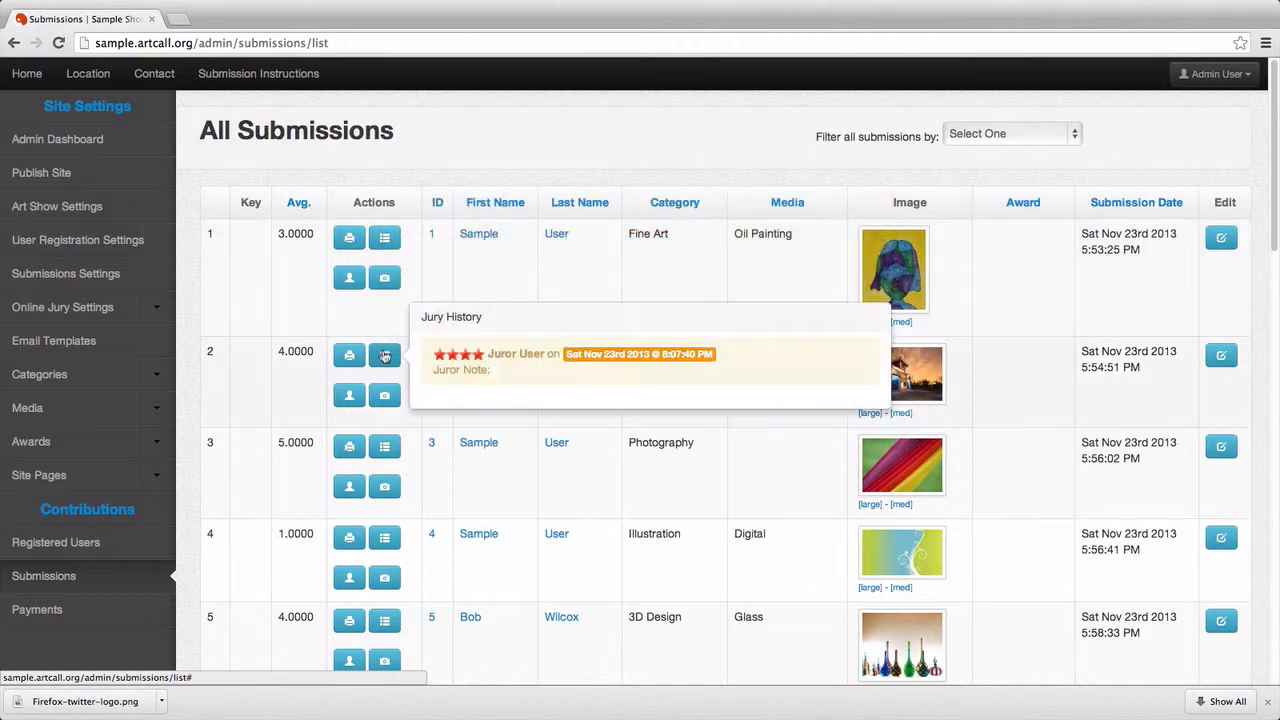
# Sort all submissions by average score in descending order and look through the ranked entries.
pyautogui.scroll(-1, 402, 486)
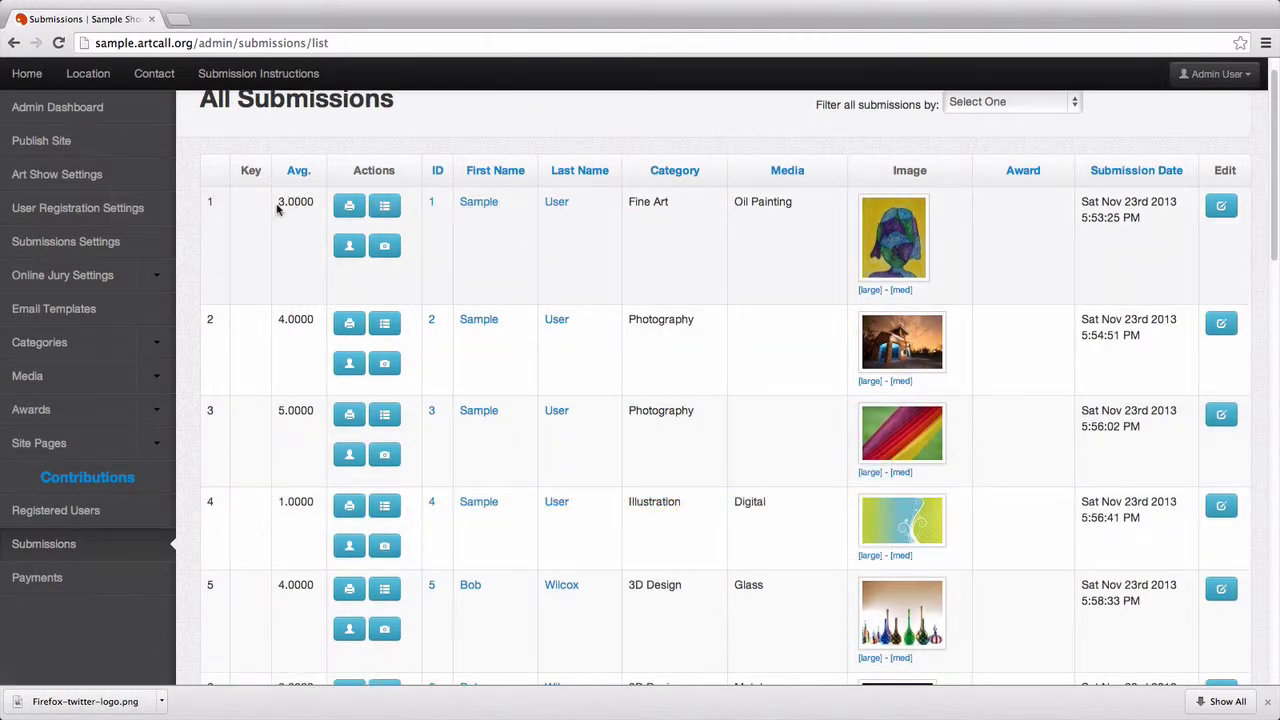
pyautogui.moveTo(279, 207); pyautogui.dragTo(303, 315)
pyautogui.click(297, 171)
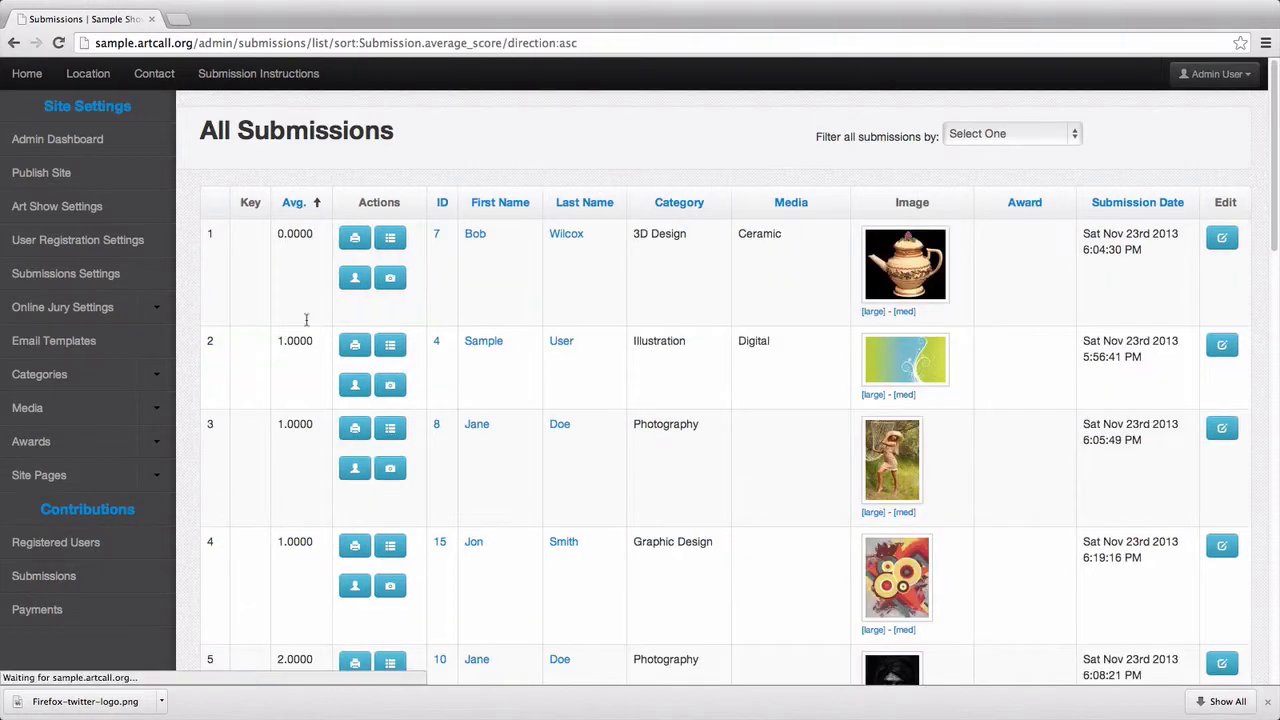
pyautogui.click(297, 203)
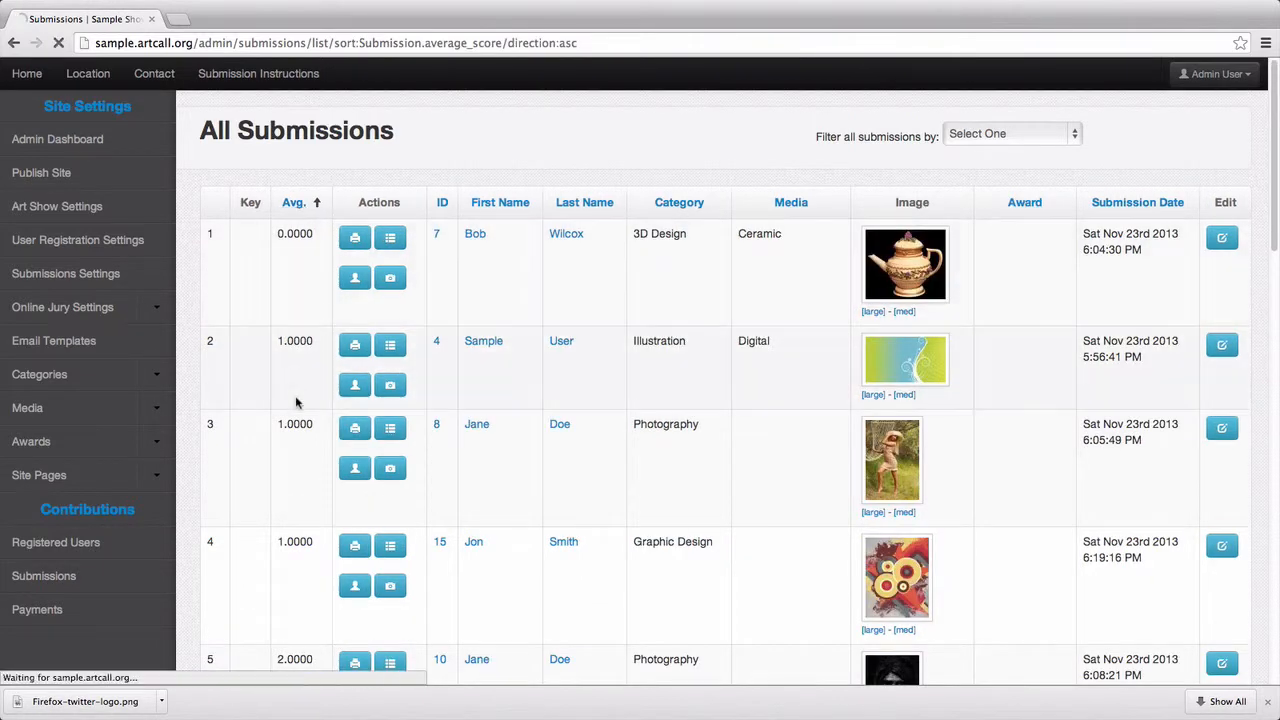
pyautogui.scroll(-5, 296, 478)
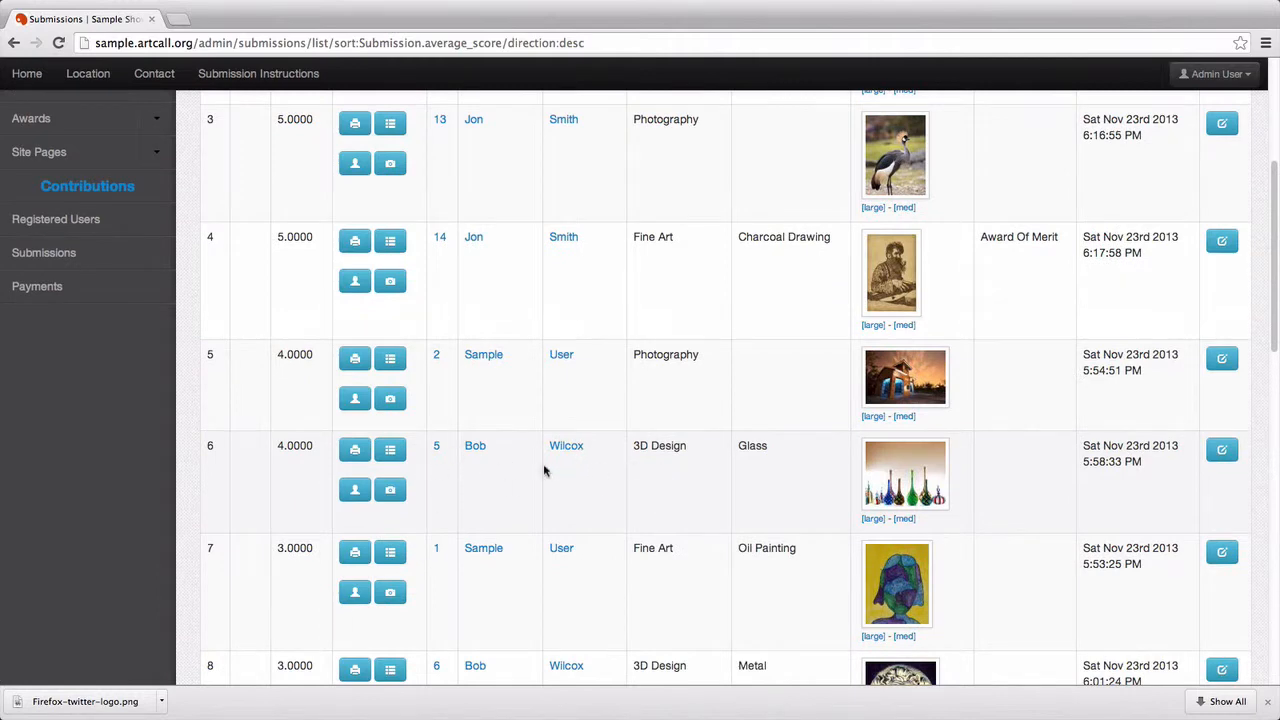
pyautogui.scroll(5, 544, 470)
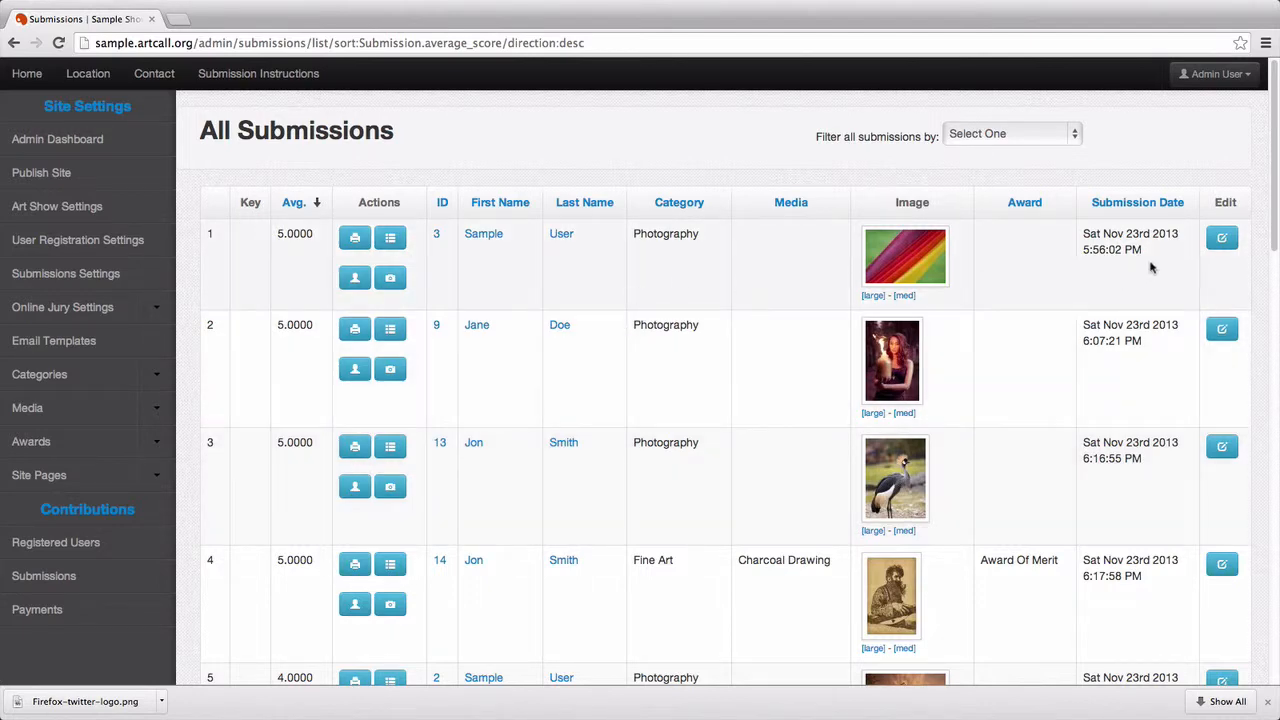
# Set the Online Juried status of the top-ranked photography submission (PHO3) to Juried In and save the submission details.
pyautogui.click(1220, 240)
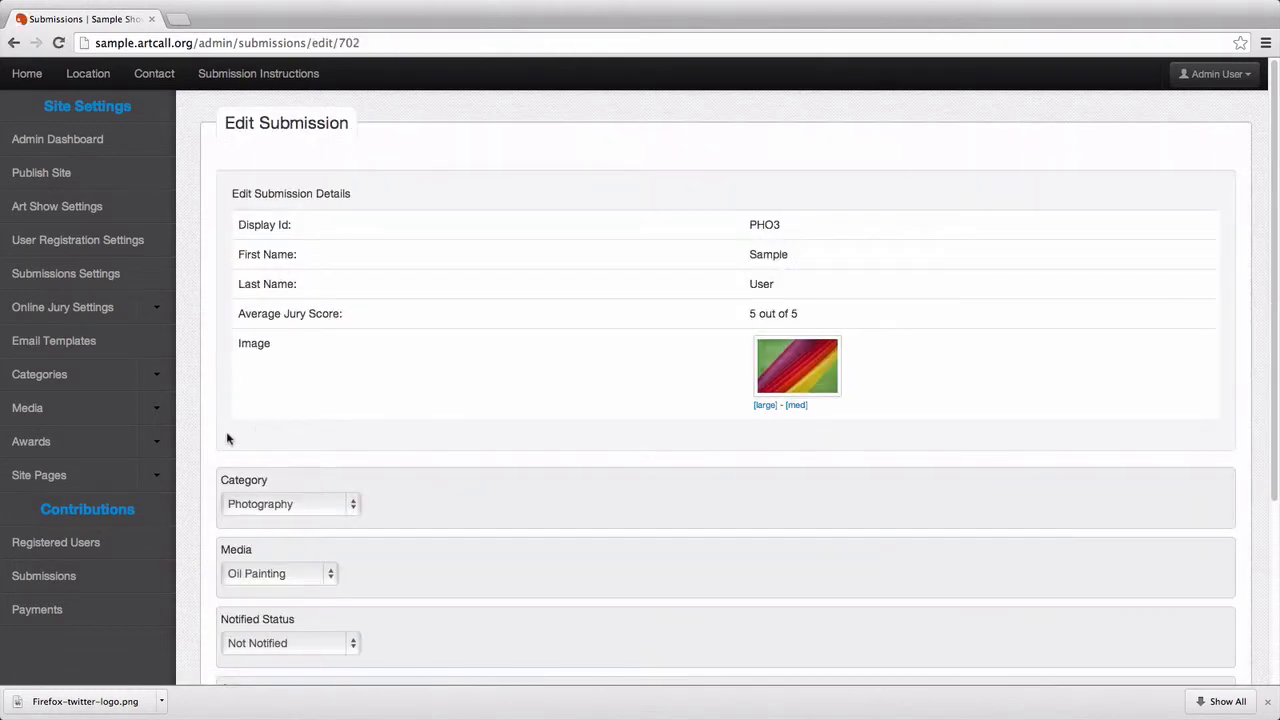
pyautogui.scroll(-3, 228, 438)
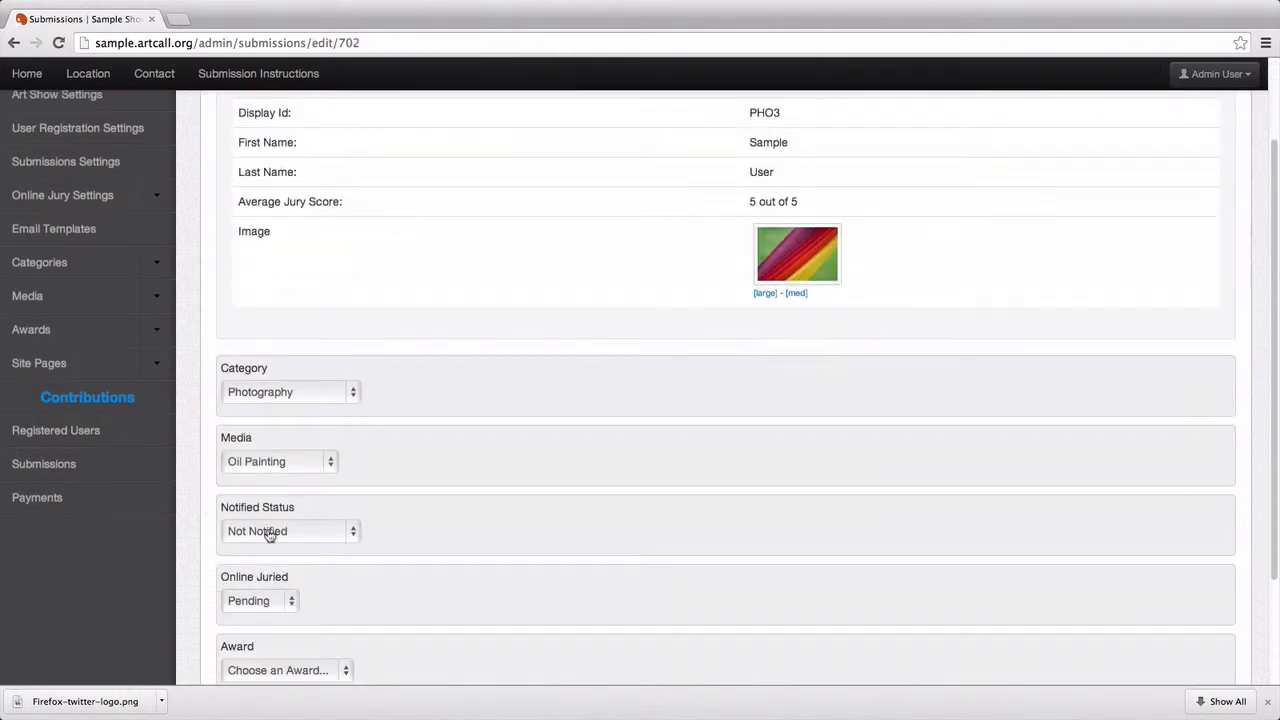
pyautogui.click(269, 535)
pyautogui.click(437, 532)
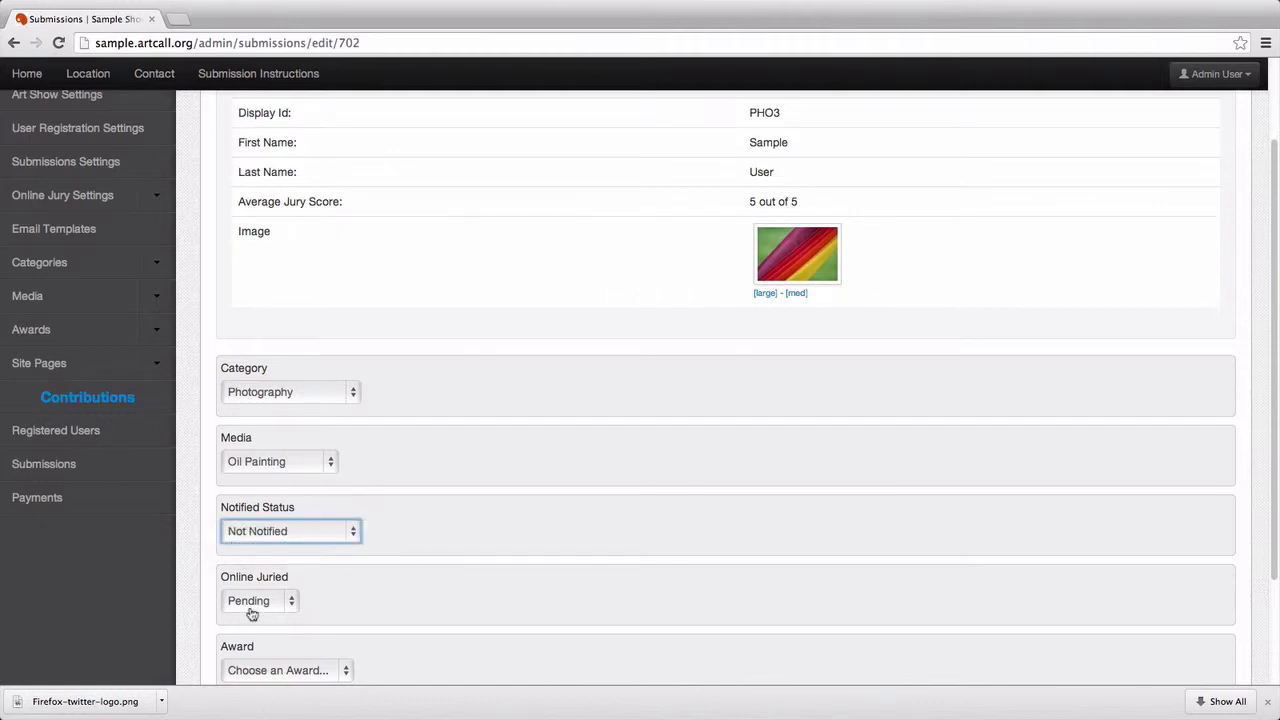
pyautogui.click(252, 611)
pyautogui.click(268, 611)
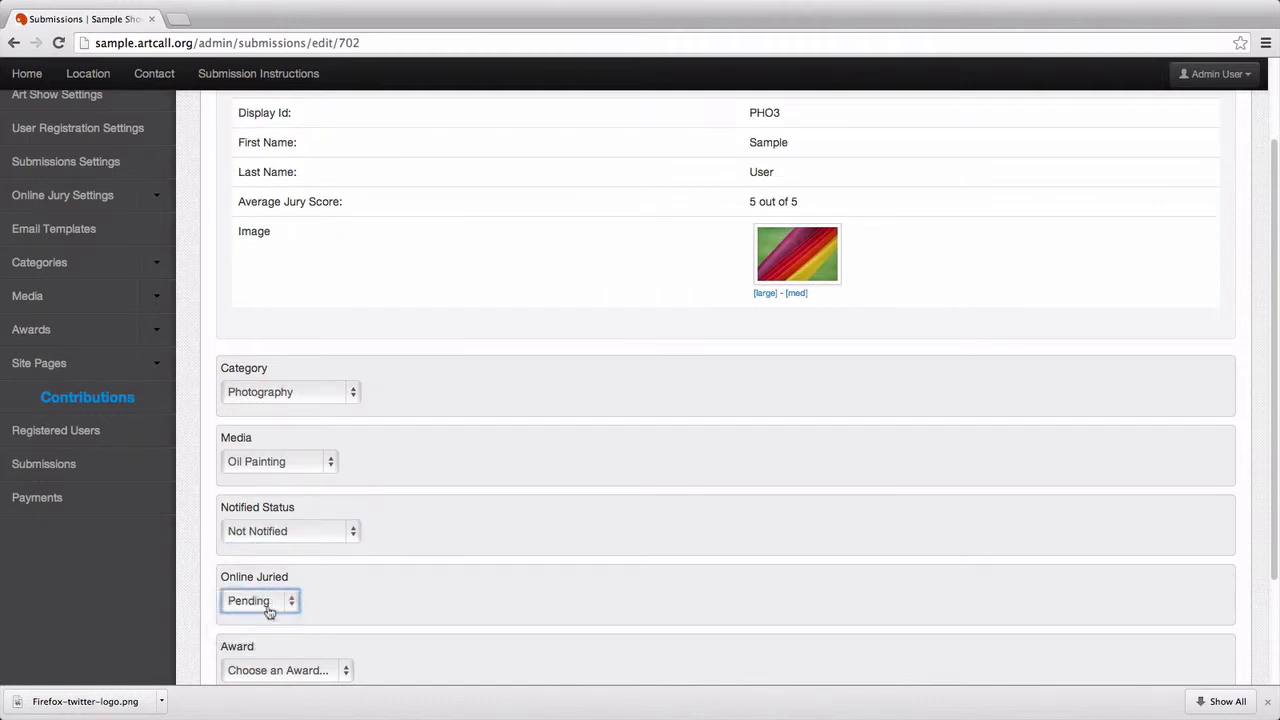
pyautogui.click(269, 612)
pyautogui.click(267, 619)
pyautogui.click(270, 608)
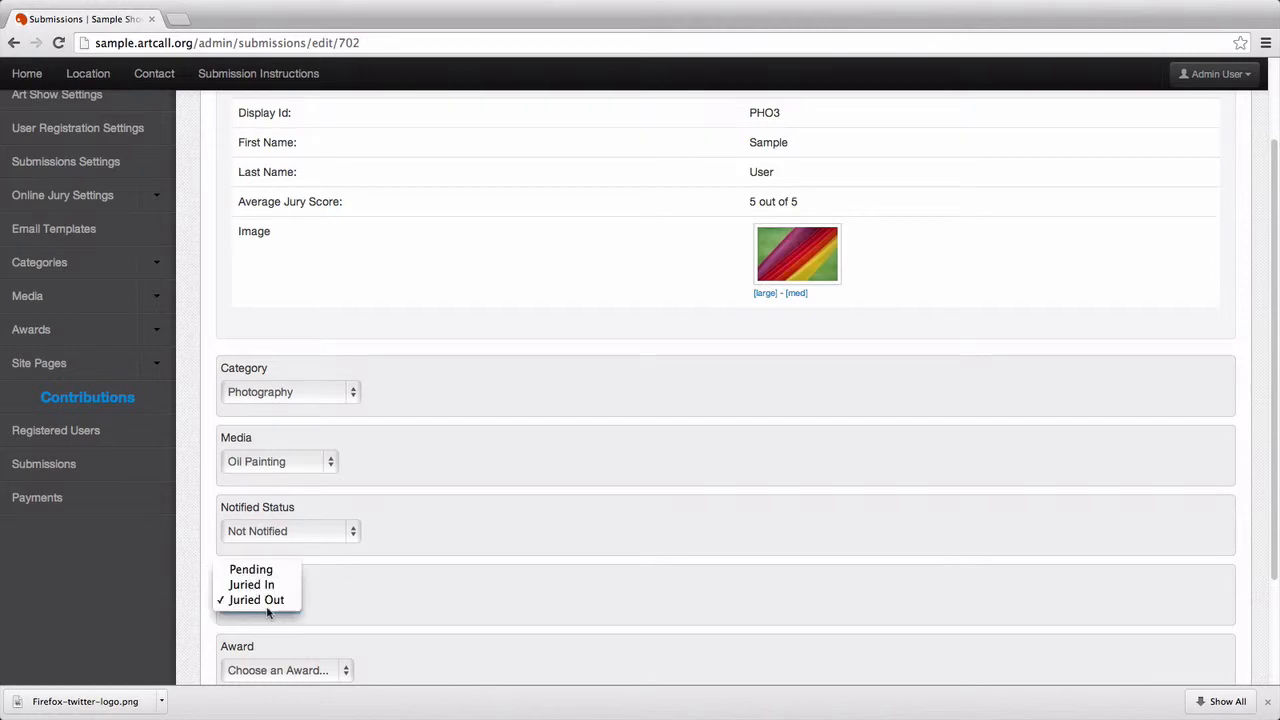
pyautogui.click(268, 586)
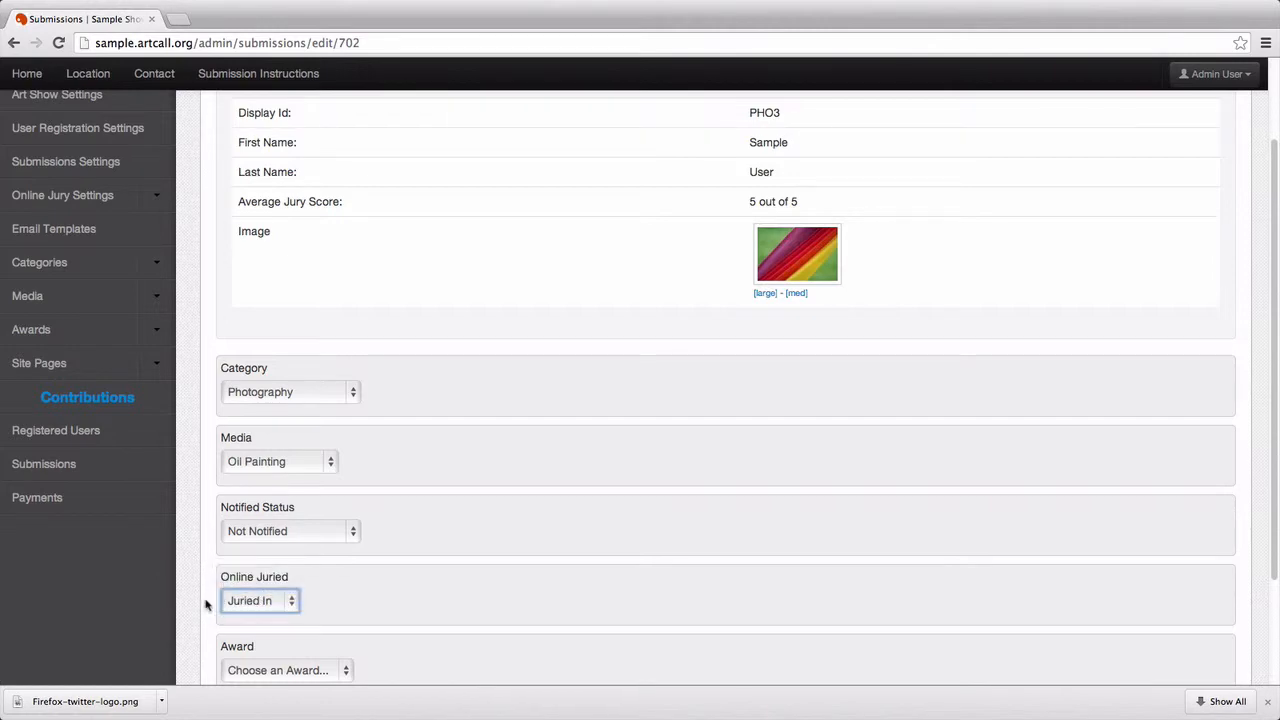
pyautogui.scroll(-3, 205, 603)
pyautogui.click(233, 601)
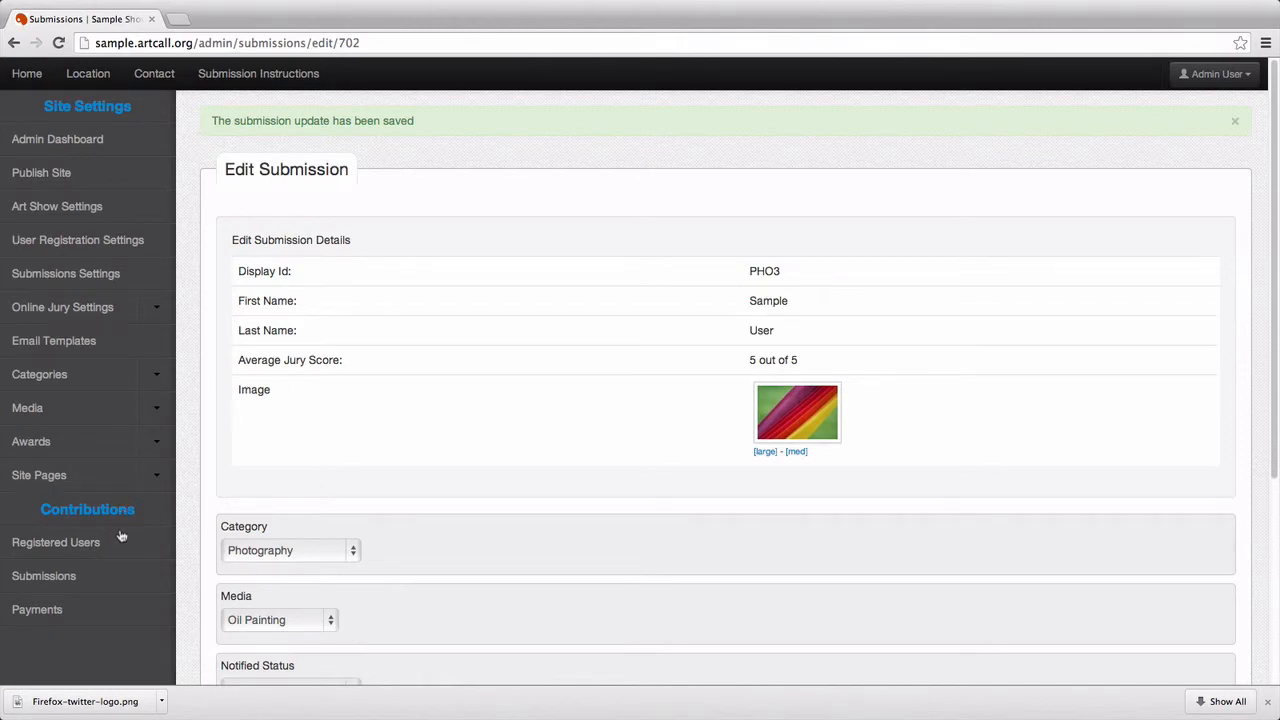
# Set the Online Juried status of the second submission in the full list (PHO2) to Juried Out and save its details.
pyautogui.click(123, 578)
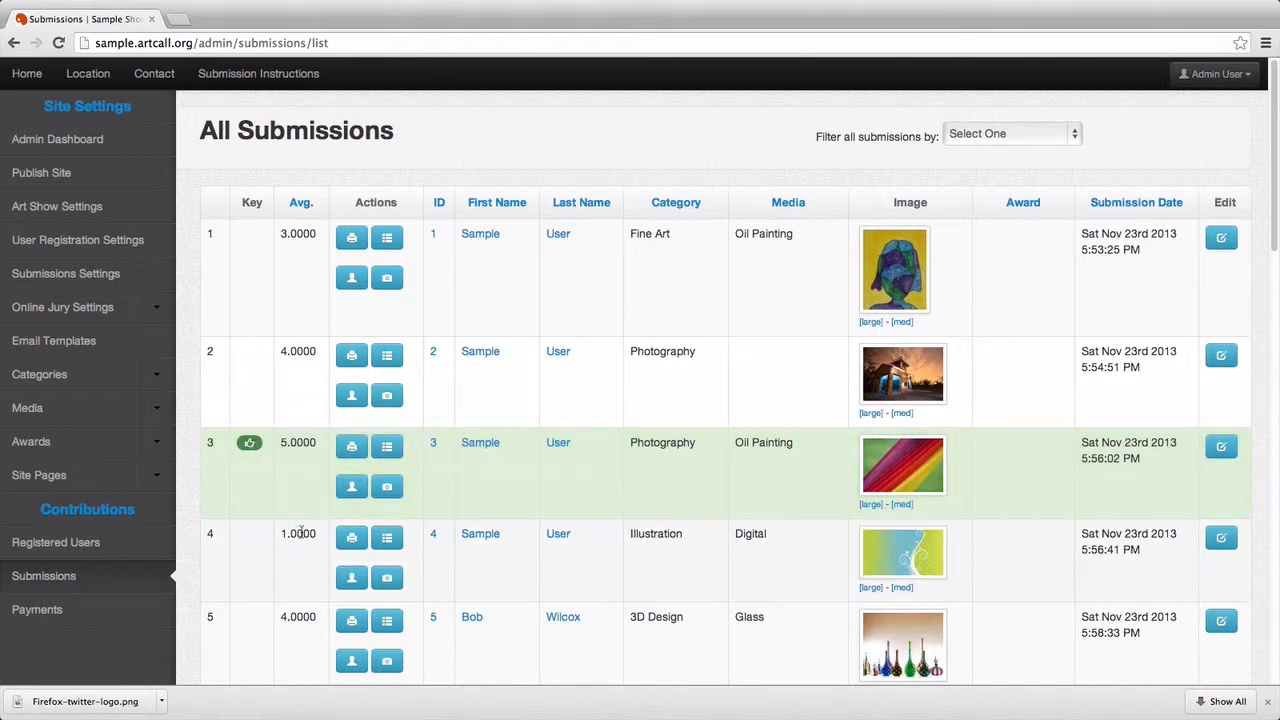
pyautogui.click(1222, 358)
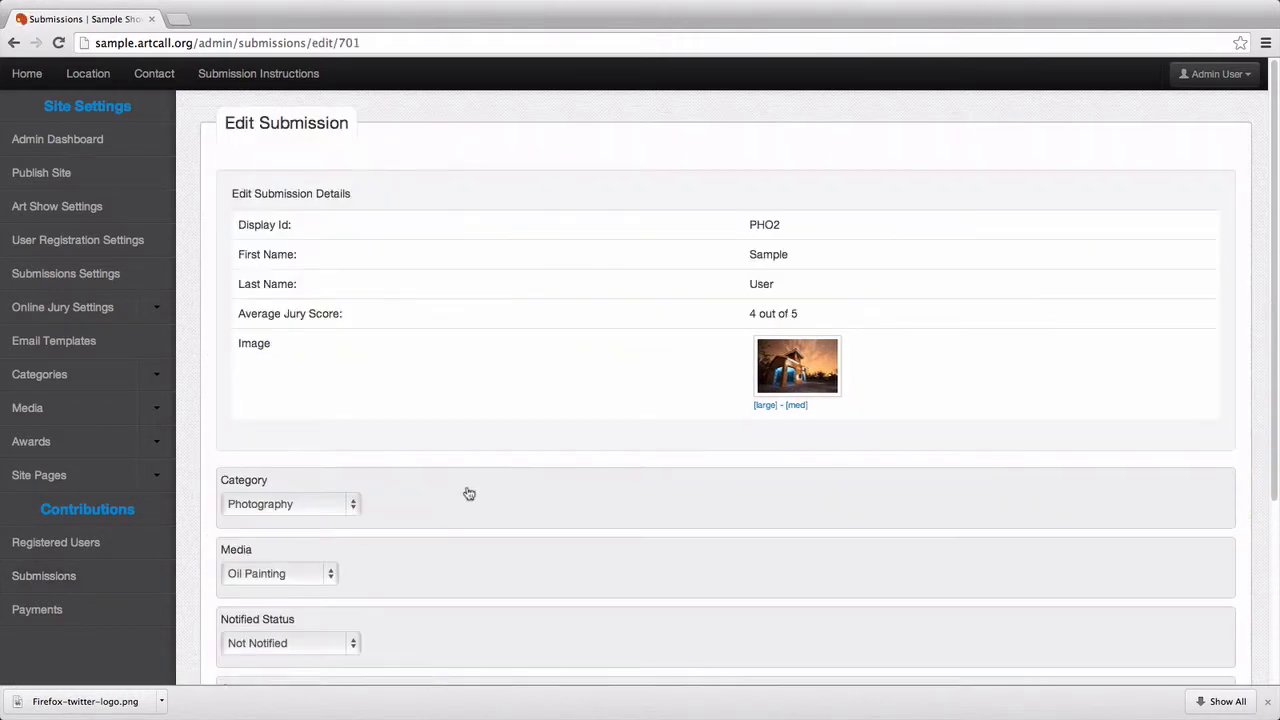
pyautogui.scroll(-3, 466, 491)
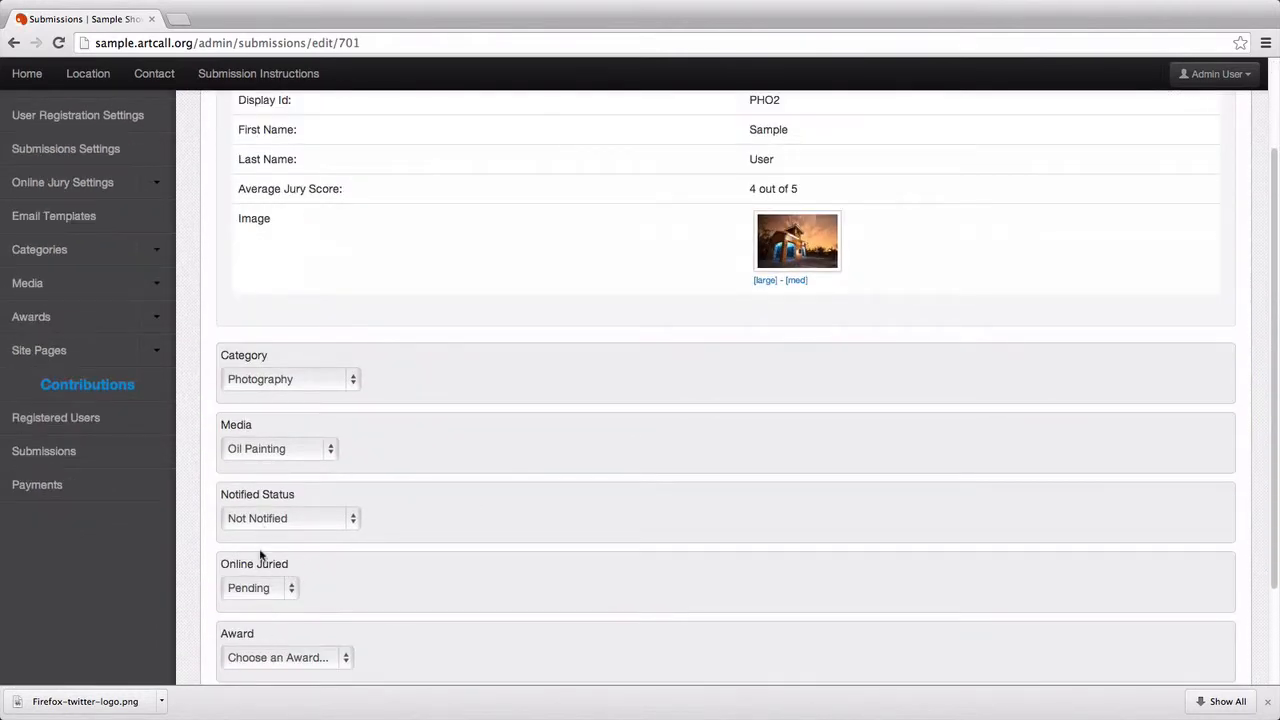
pyautogui.click(258, 588)
pyautogui.click(267, 619)
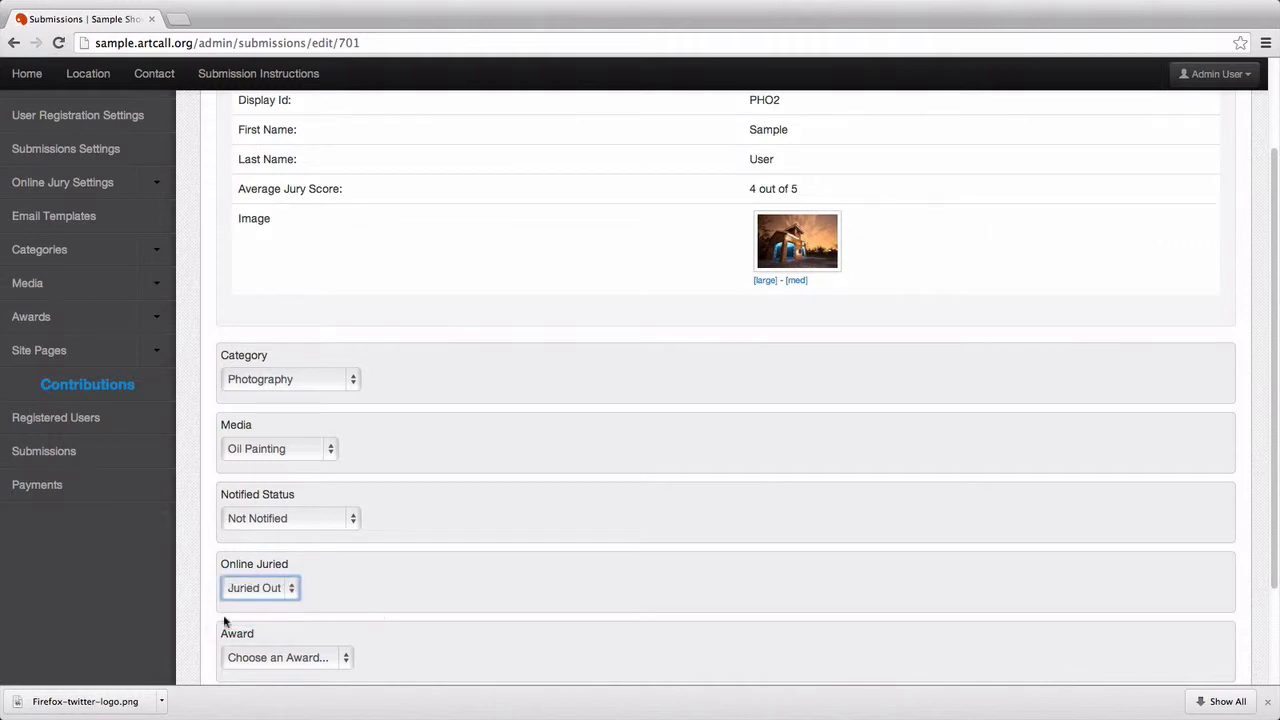
pyautogui.scroll(-3, 194, 600)
pyautogui.click(256, 606)
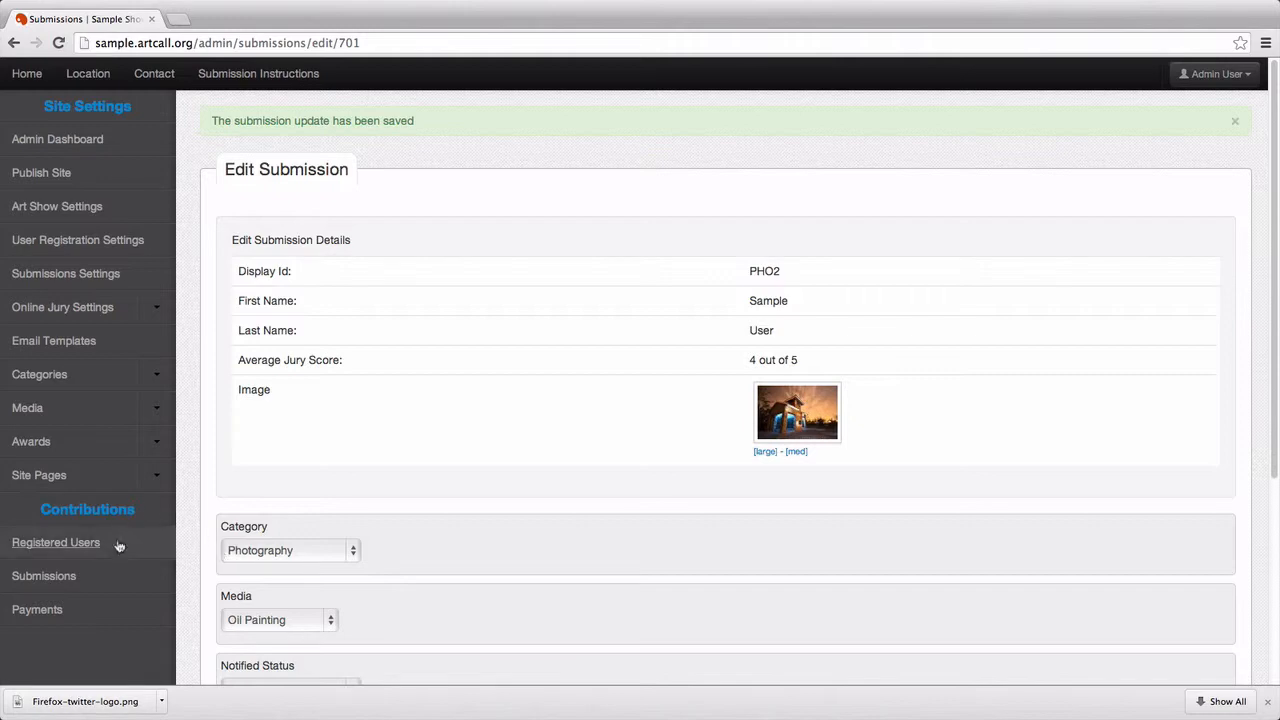
# Sort all submissions by average score in ascending order, filter them by the Photography category and review the filtered list.
pyautogui.click(120, 577)
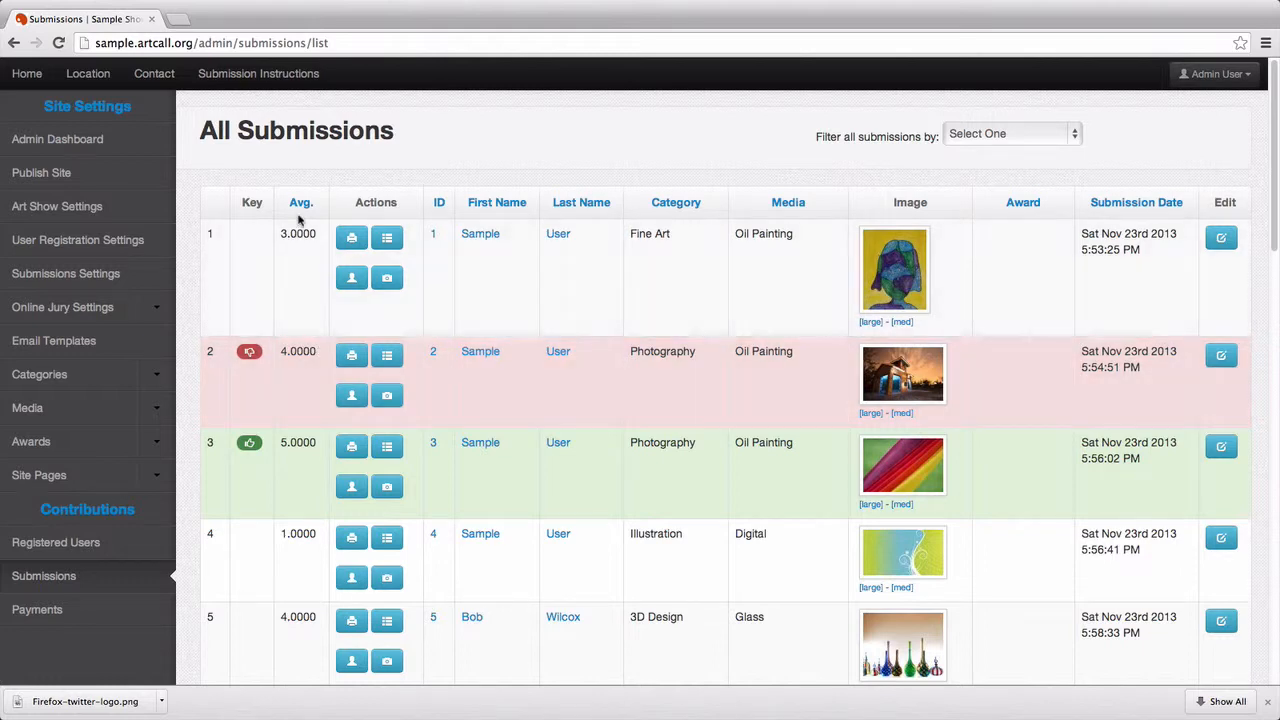
pyautogui.click(301, 203)
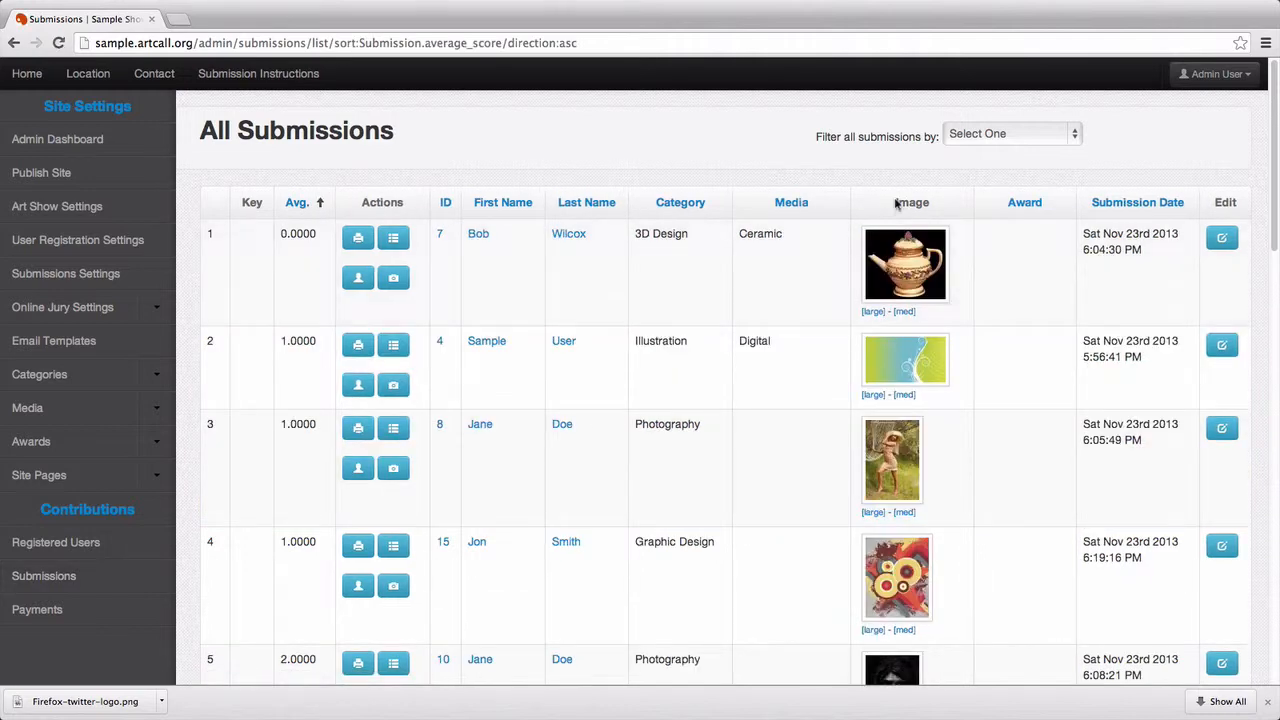
pyautogui.click(971, 143)
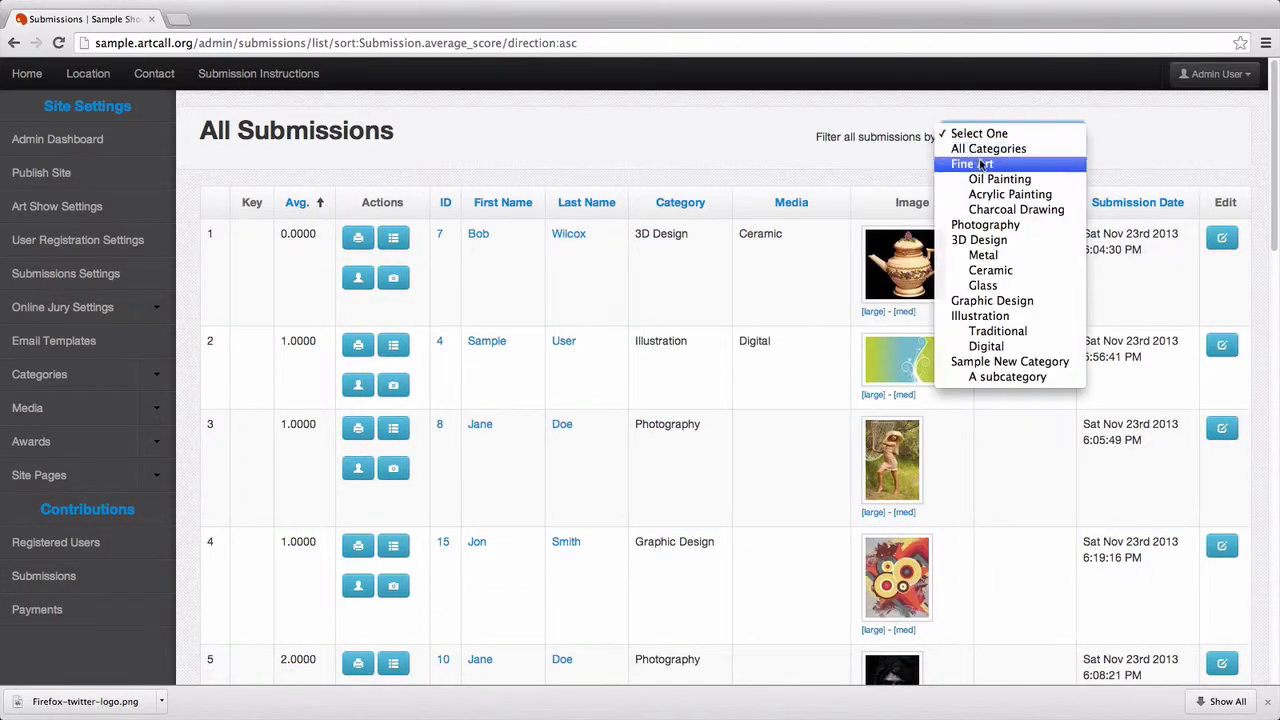
pyautogui.press('Escape')
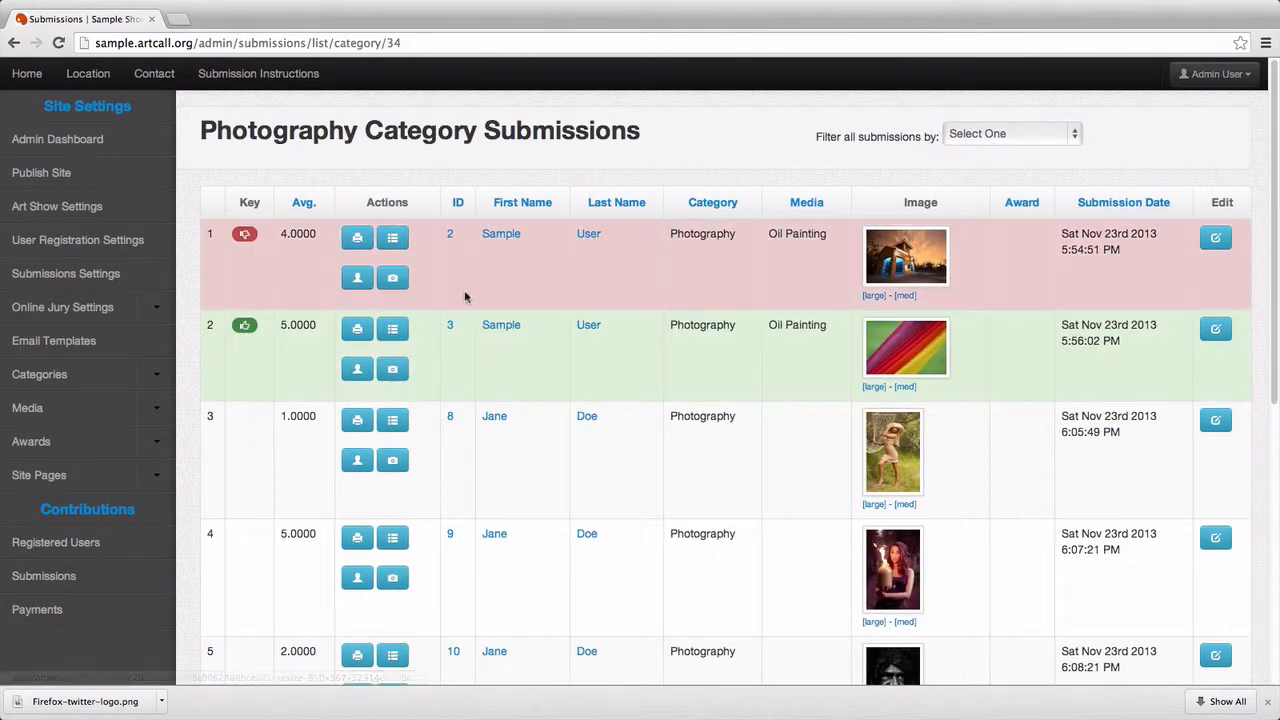
pyautogui.scroll(-2, 200, 281)
pyautogui.scroll(-4, 199, 279)
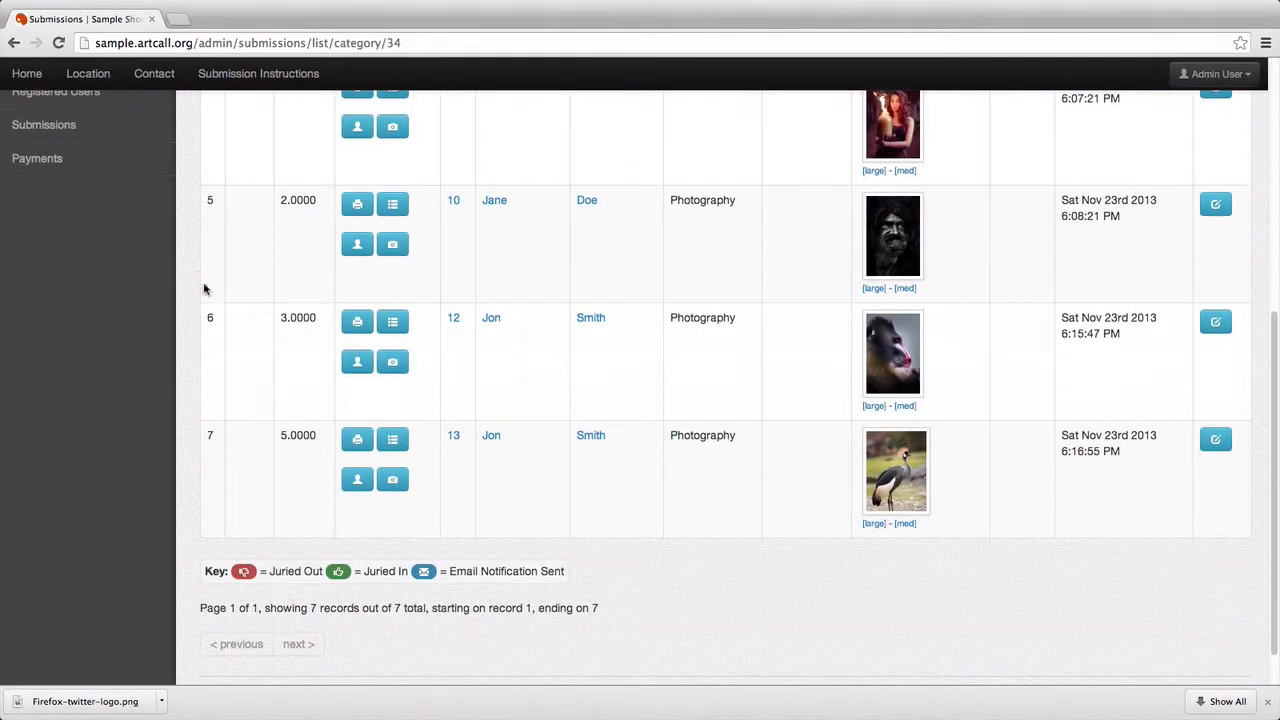
pyautogui.scroll(5, 258, 300)
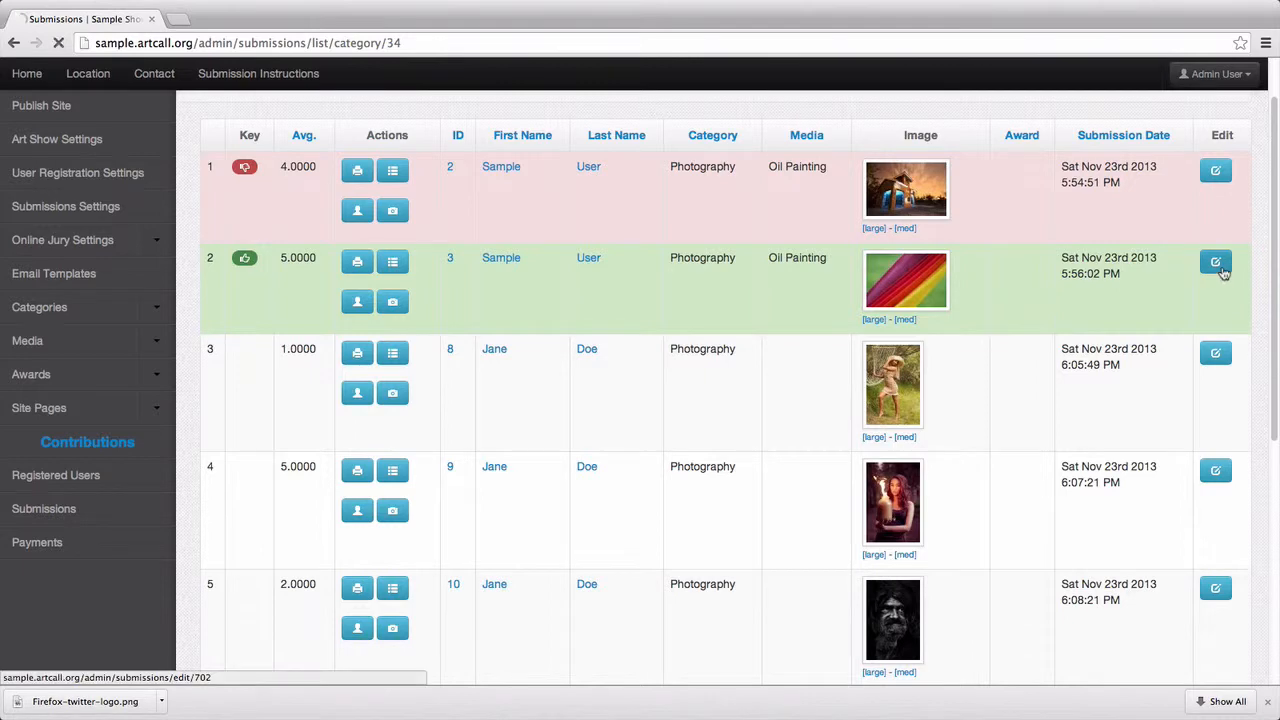
# Set the Online Juried status of photography submission PHO3 back to Pending and save the submission details.
pyautogui.click(1218, 264)
pyautogui.scroll(-3, 296, 490)
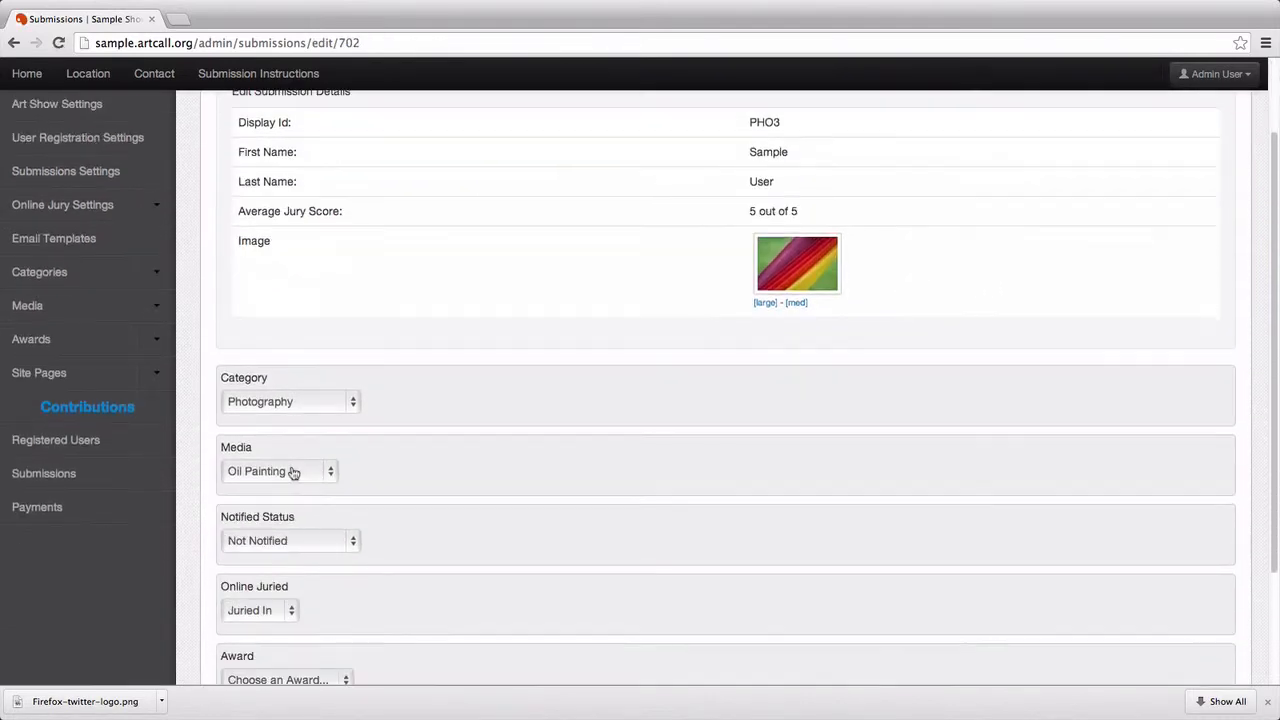
pyautogui.scroll(-1, 286, 585)
pyautogui.click(280, 582)
pyautogui.click(240, 569)
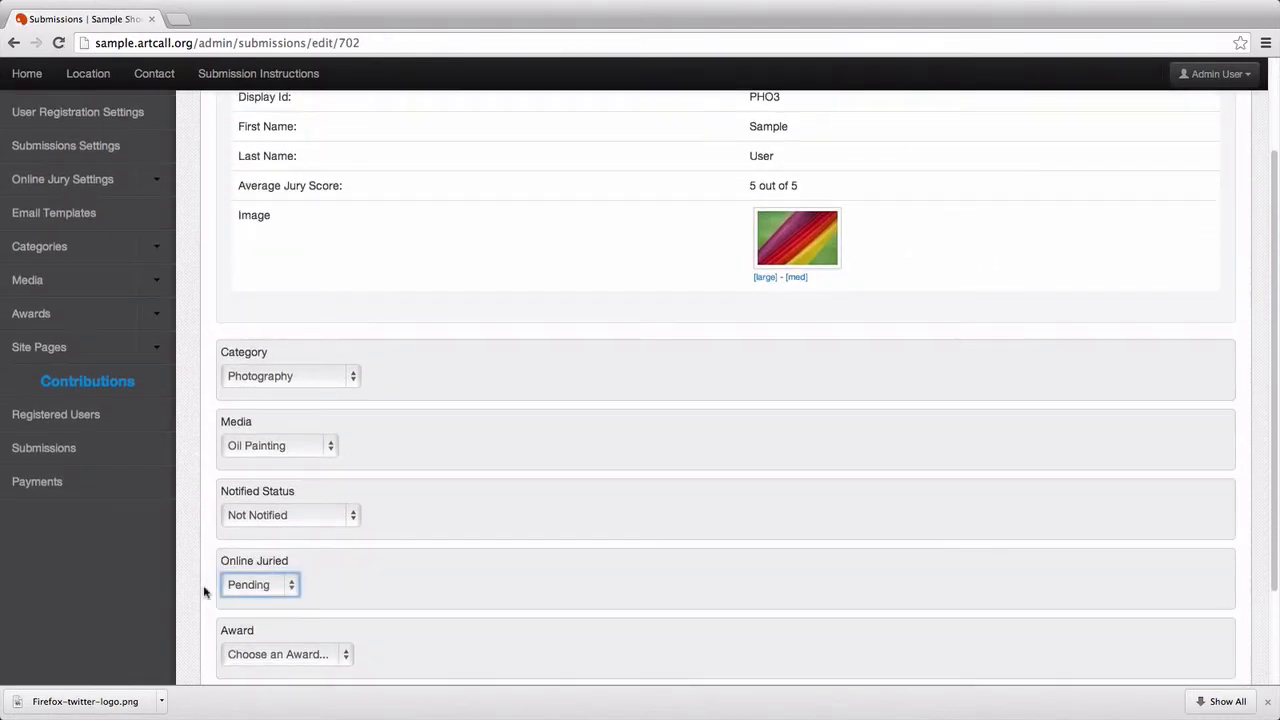
pyautogui.scroll(-3, 203, 589)
pyautogui.click(225, 602)
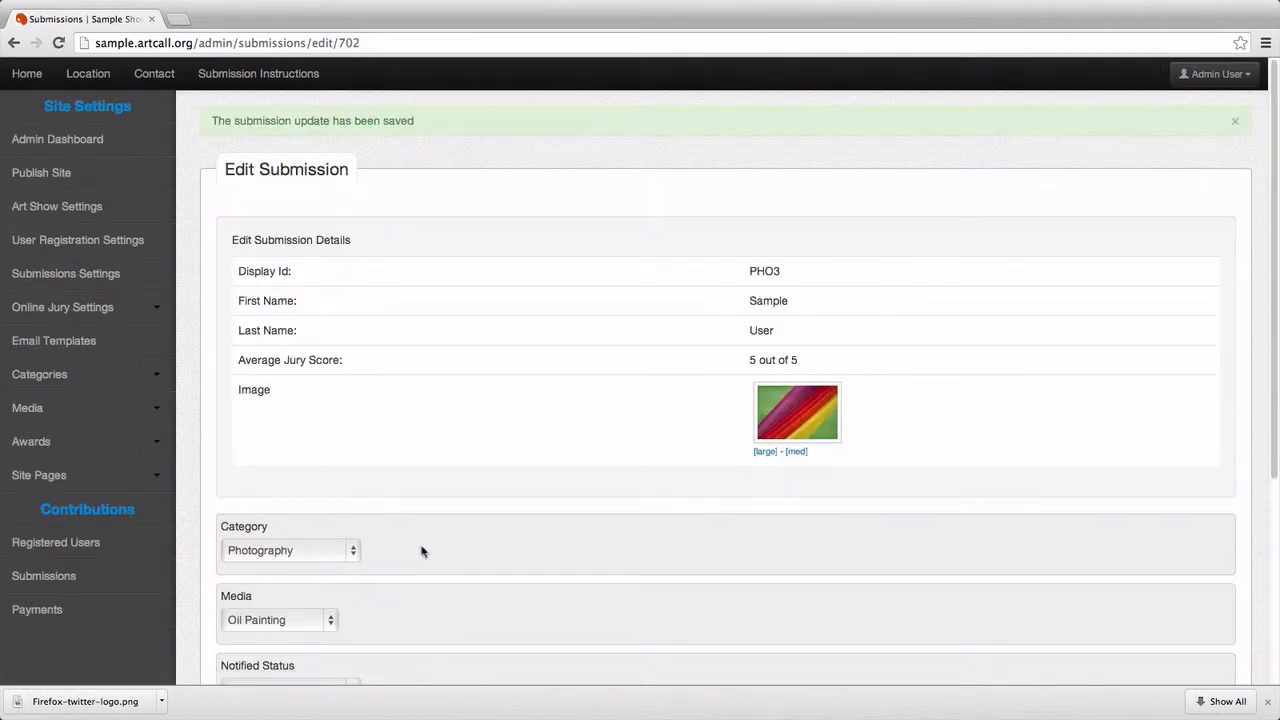
# Set the Online Juried status of photography submission PHO2 back to Pending and save the submission details.
pyautogui.click(50, 576)
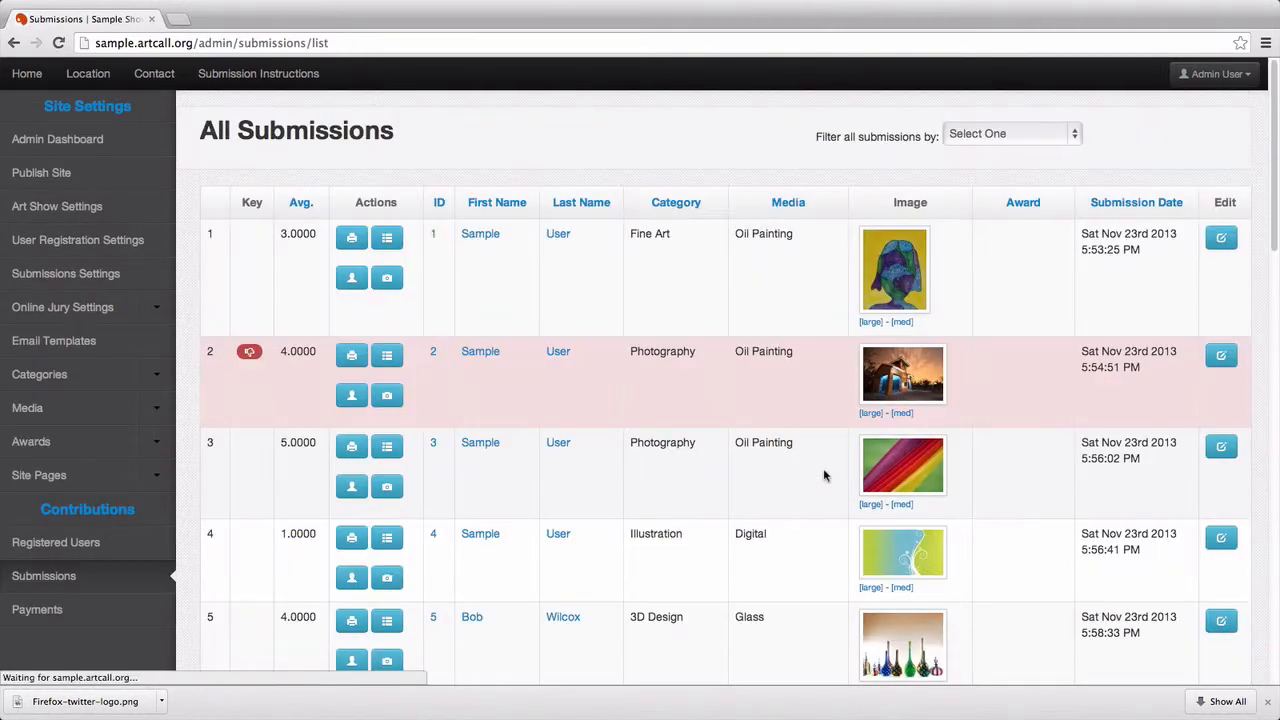
pyautogui.click(1219, 356)
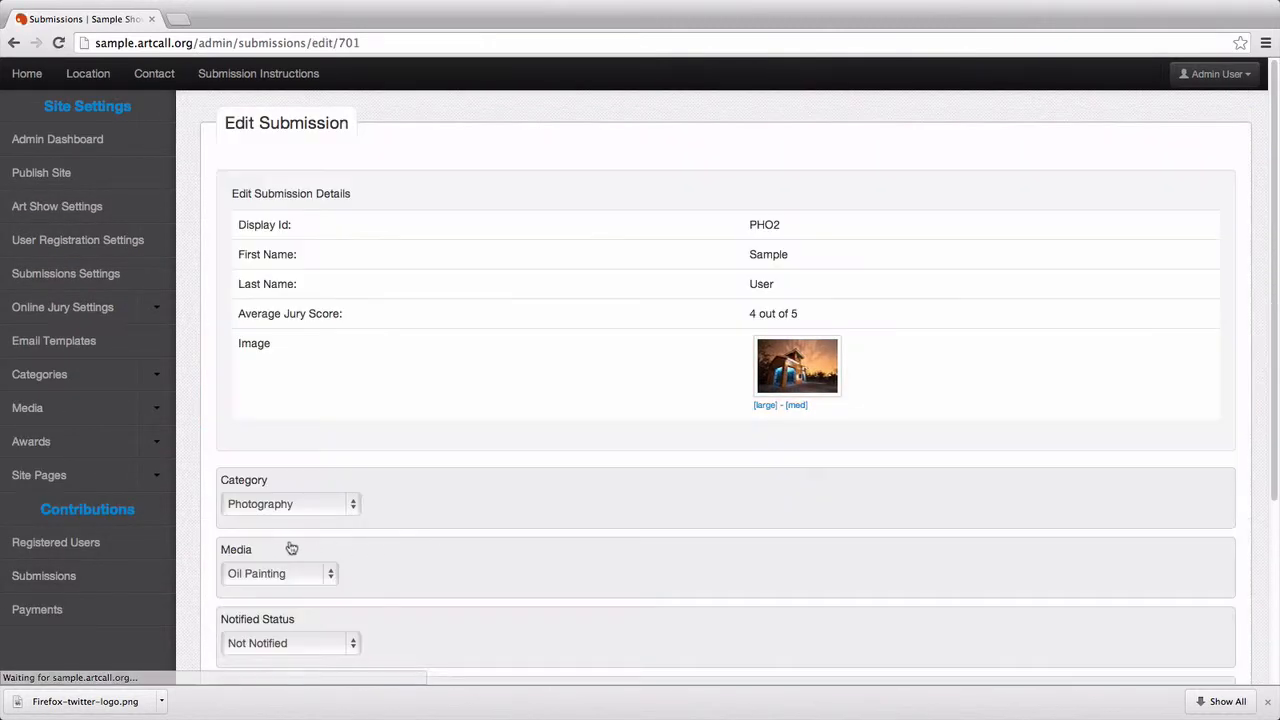
pyautogui.scroll(-4, 290, 545)
pyautogui.click(276, 530)
pyautogui.press('Up')
pyautogui.press('Up')
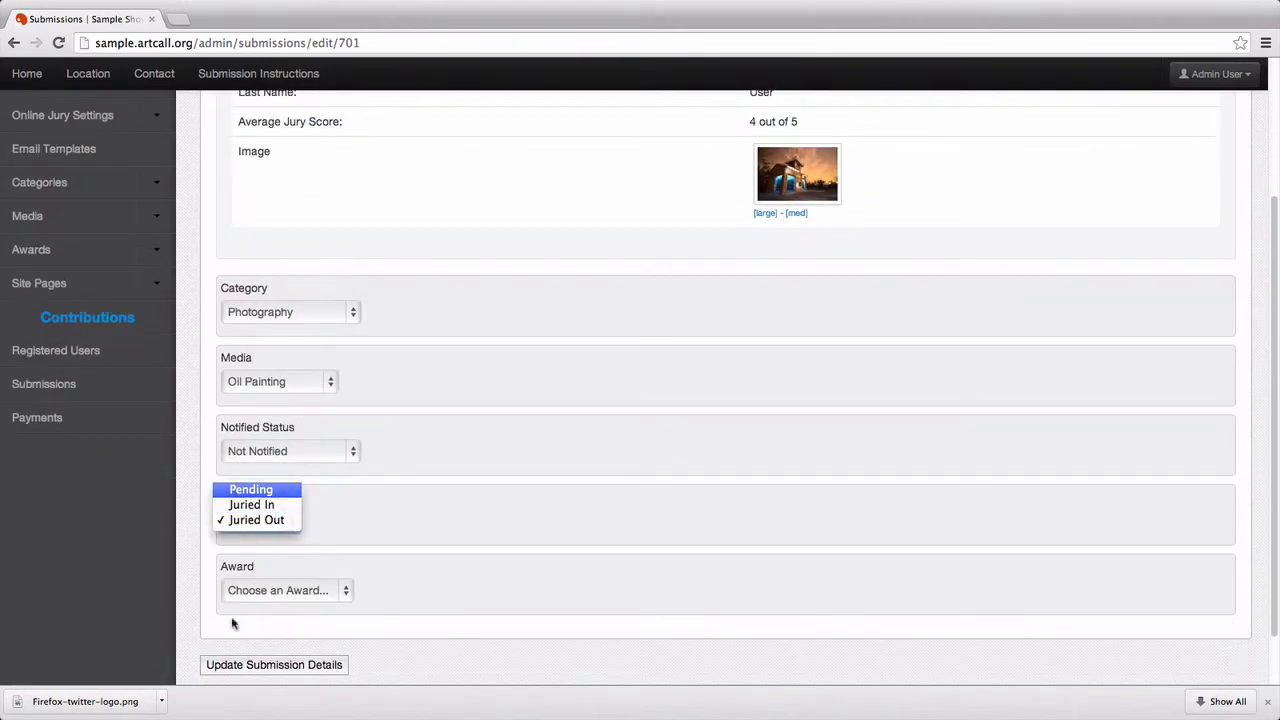
pyautogui.press('Return')
pyautogui.click(250, 666)
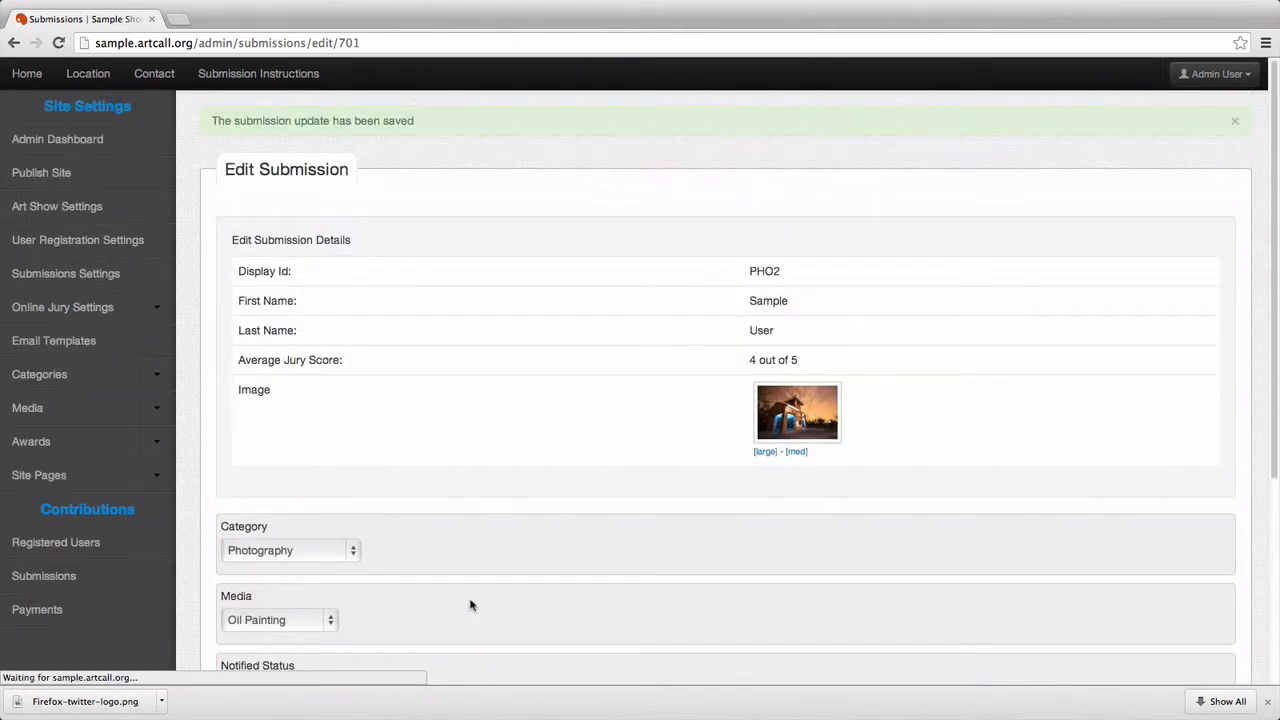
# Filter the full submissions list by the Photography category and sort it by average score in descending order.
pyautogui.click(133, 578)
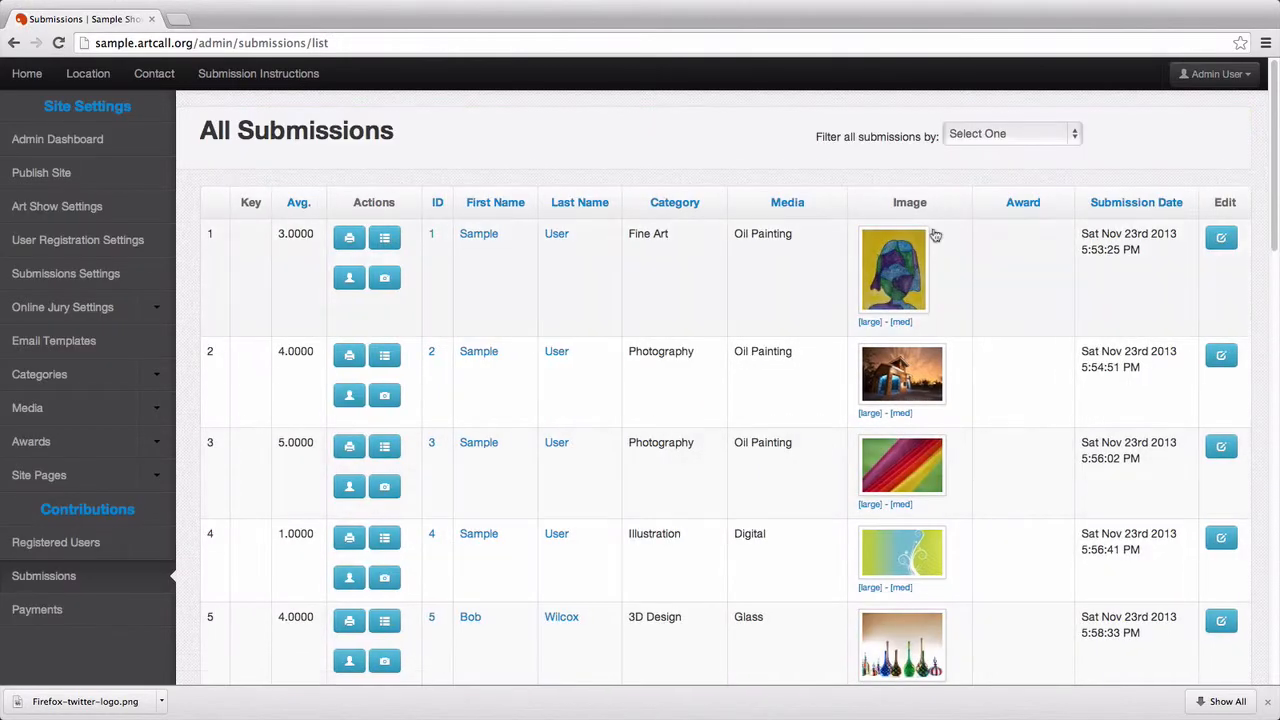
pyautogui.click(1005, 136)
pyautogui.click(977, 226)
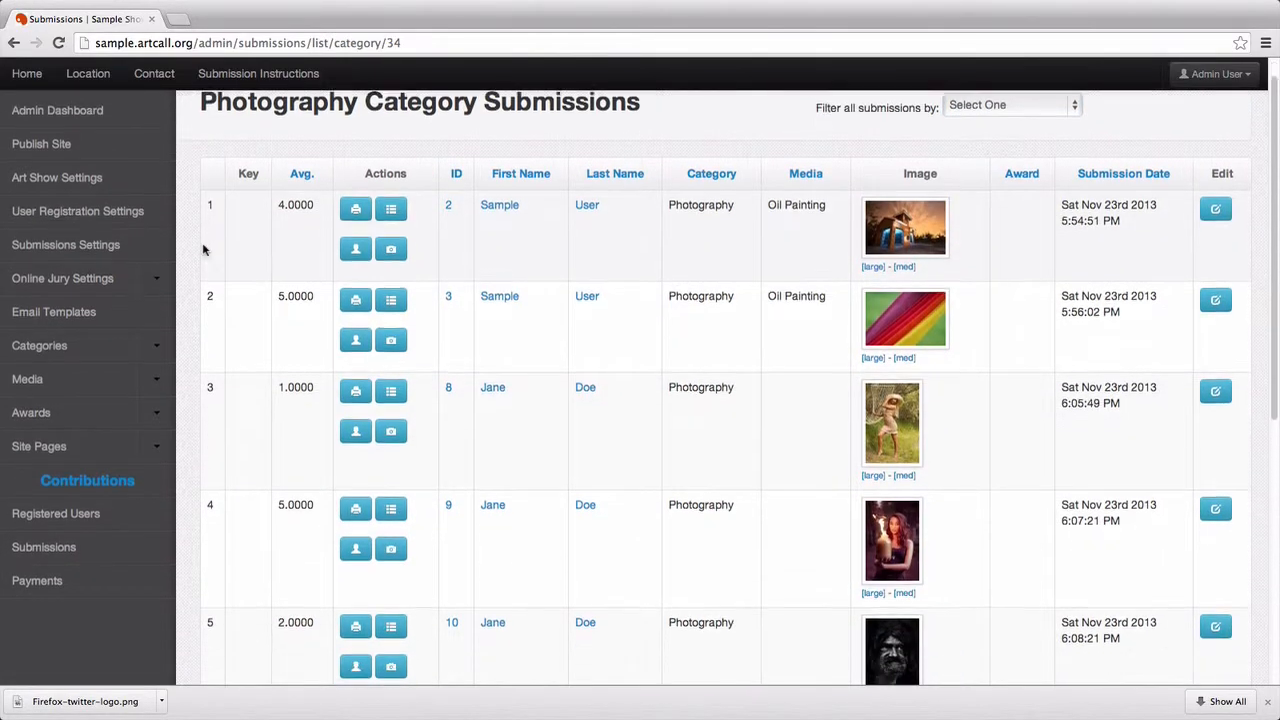
pyautogui.scroll(-5, 200, 256)
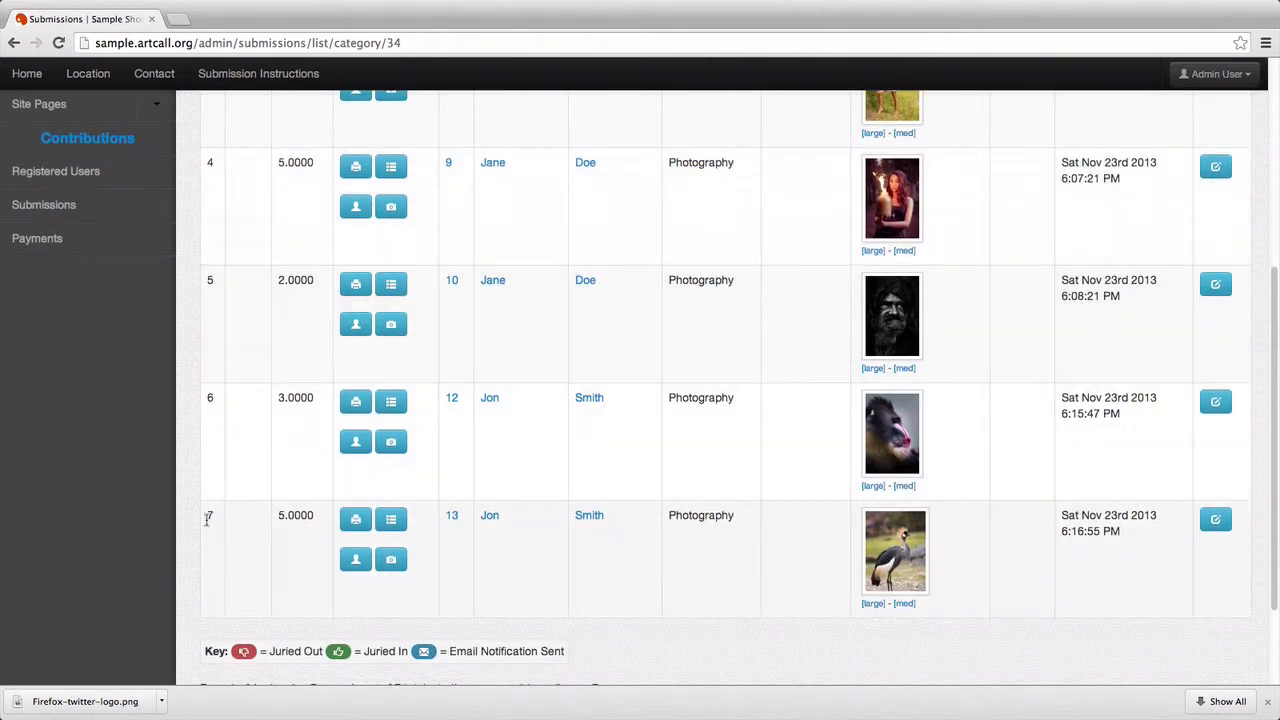
pyautogui.scroll(5, 260, 446)
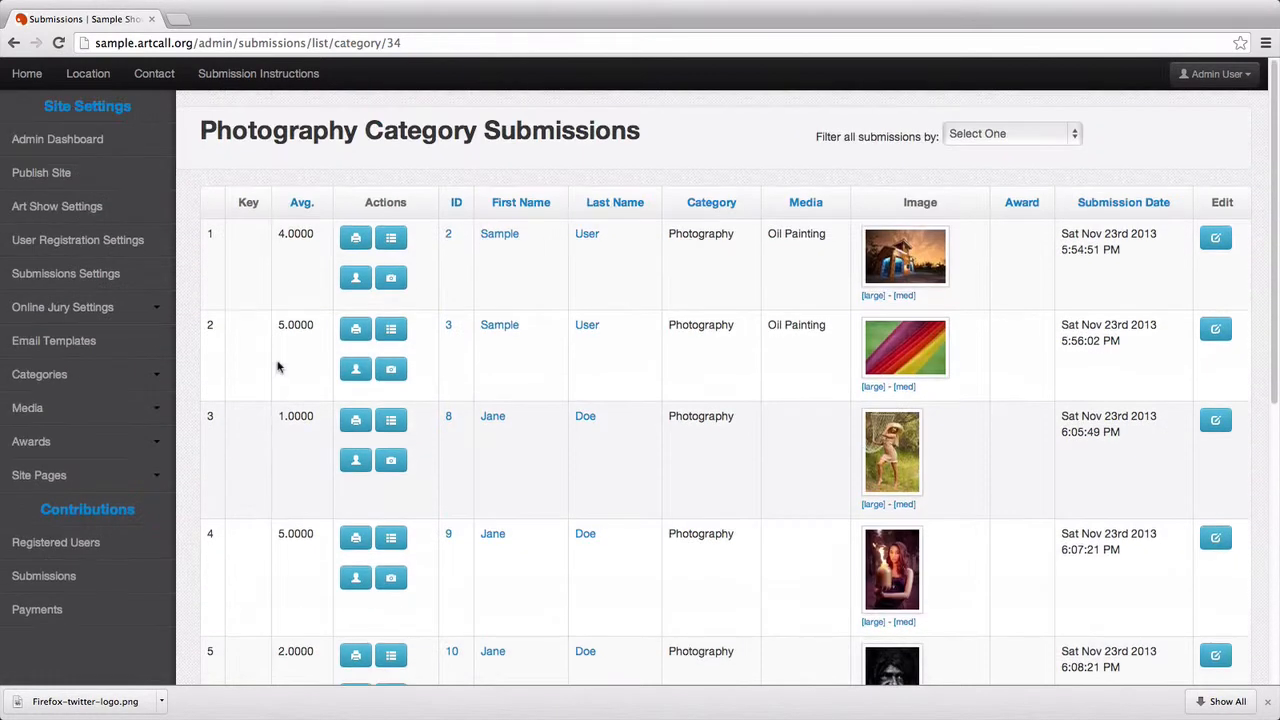
pyautogui.click(297, 204)
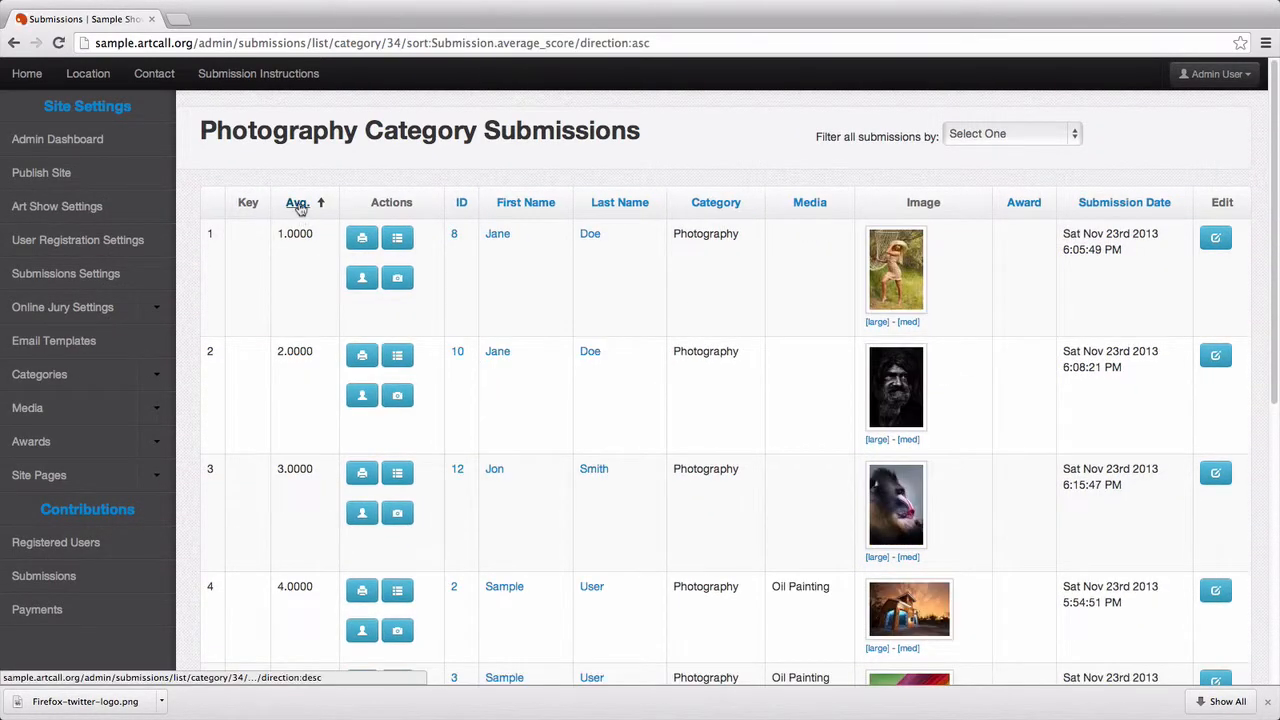
pyautogui.click(299, 205)
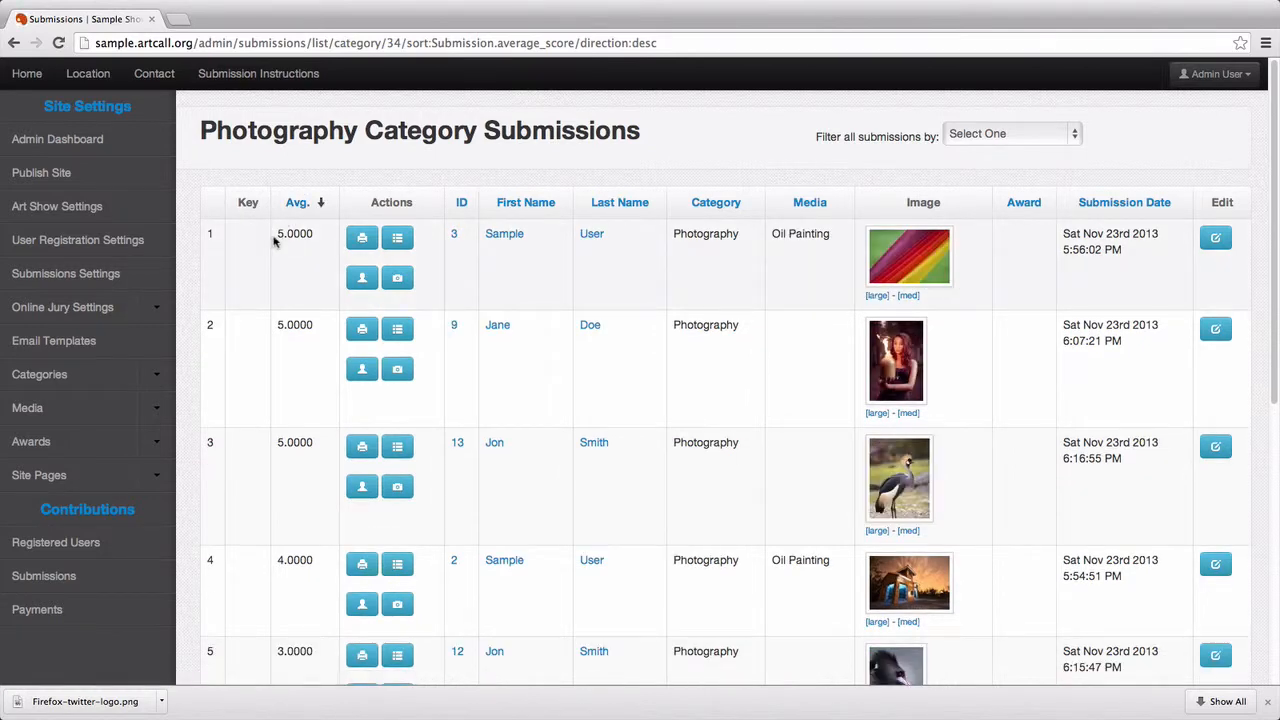
# Examine the average scores down the sorted photography list to judge where a juried-in cutoff should fall.
pyautogui.moveTo(274, 240); pyautogui.dragTo(307, 233)
pyautogui.scroll(-2, 303, 243)
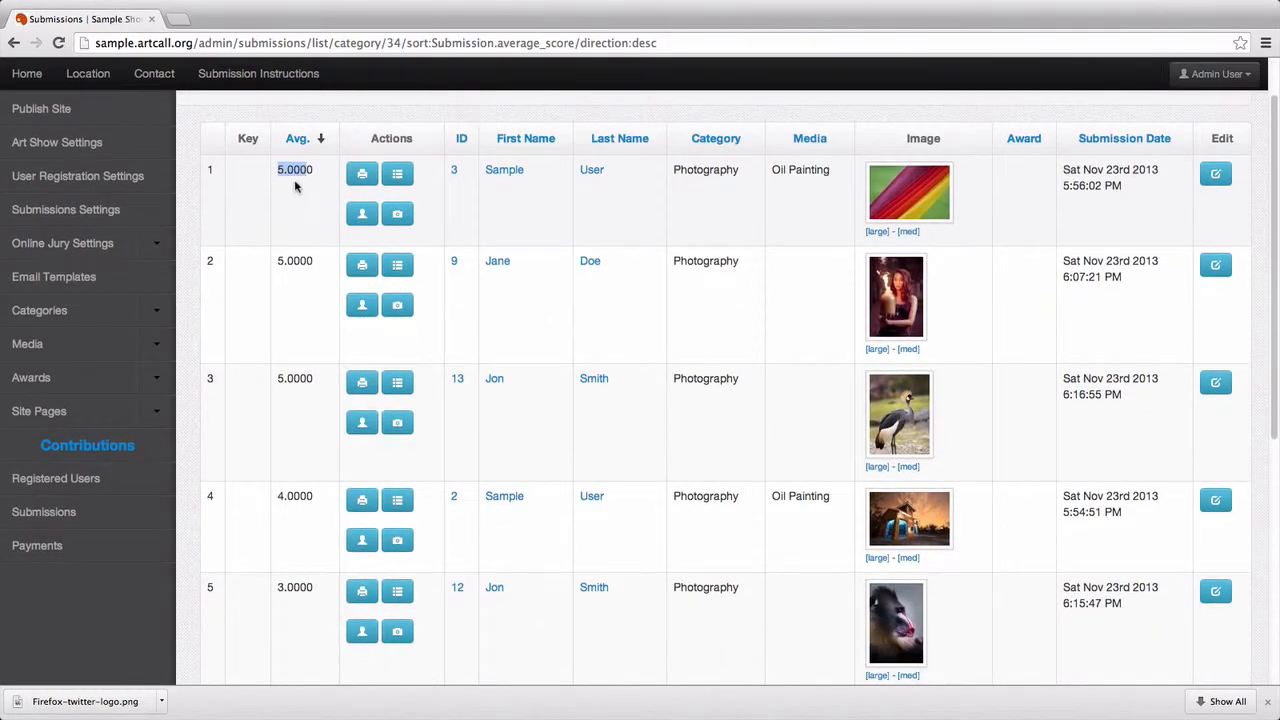
pyautogui.scroll(-4, 290, 421)
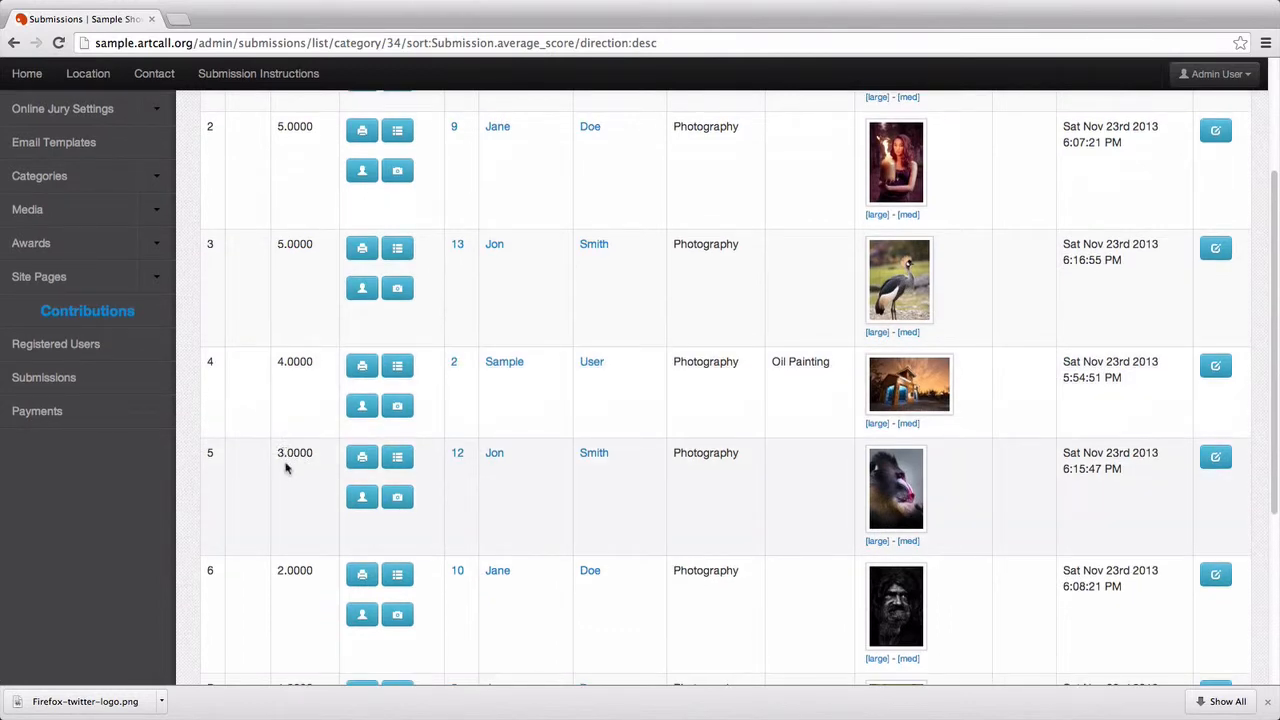
pyautogui.scroll(3, 251, 277)
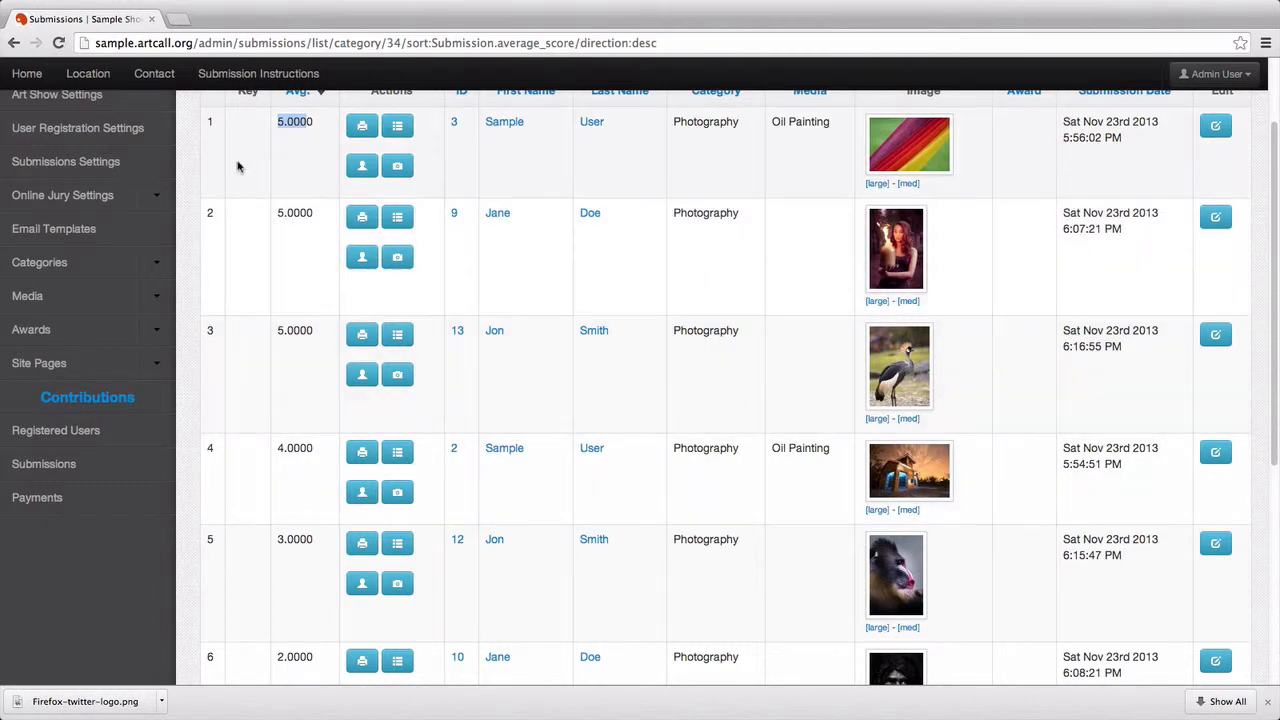
pyautogui.scroll(-1, 260, 480)
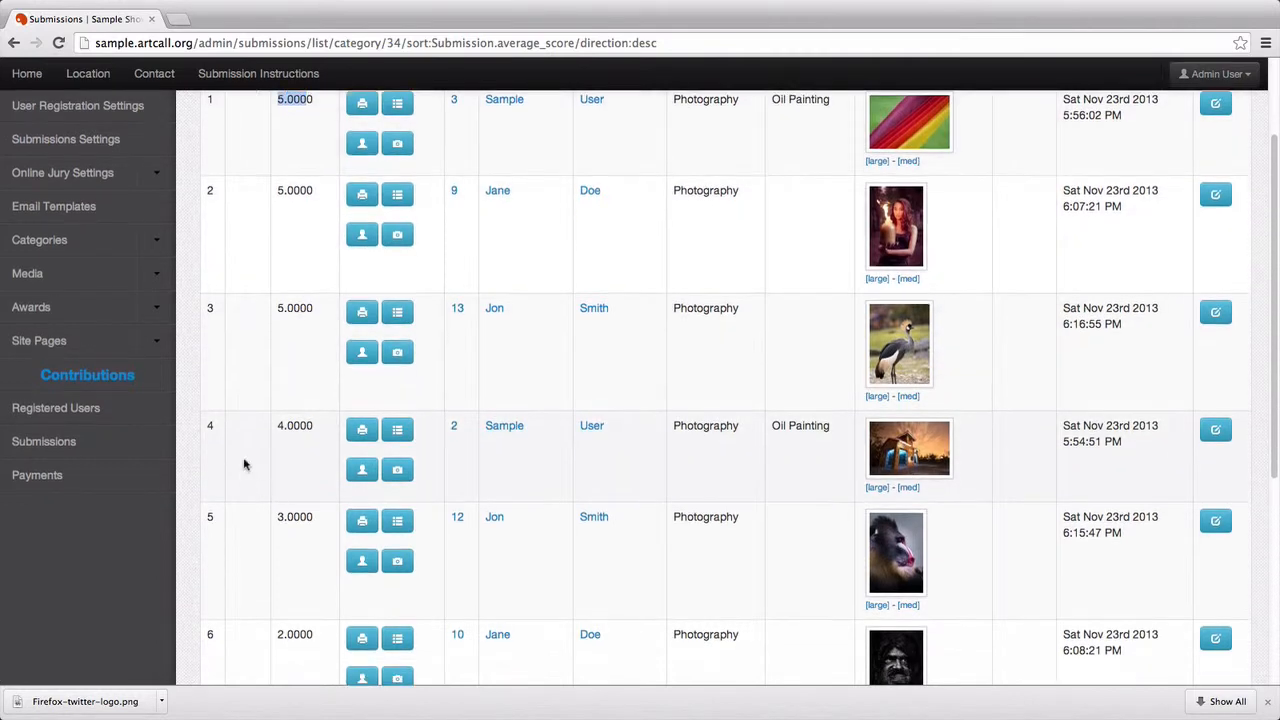
pyautogui.scroll(-5, 283, 540)
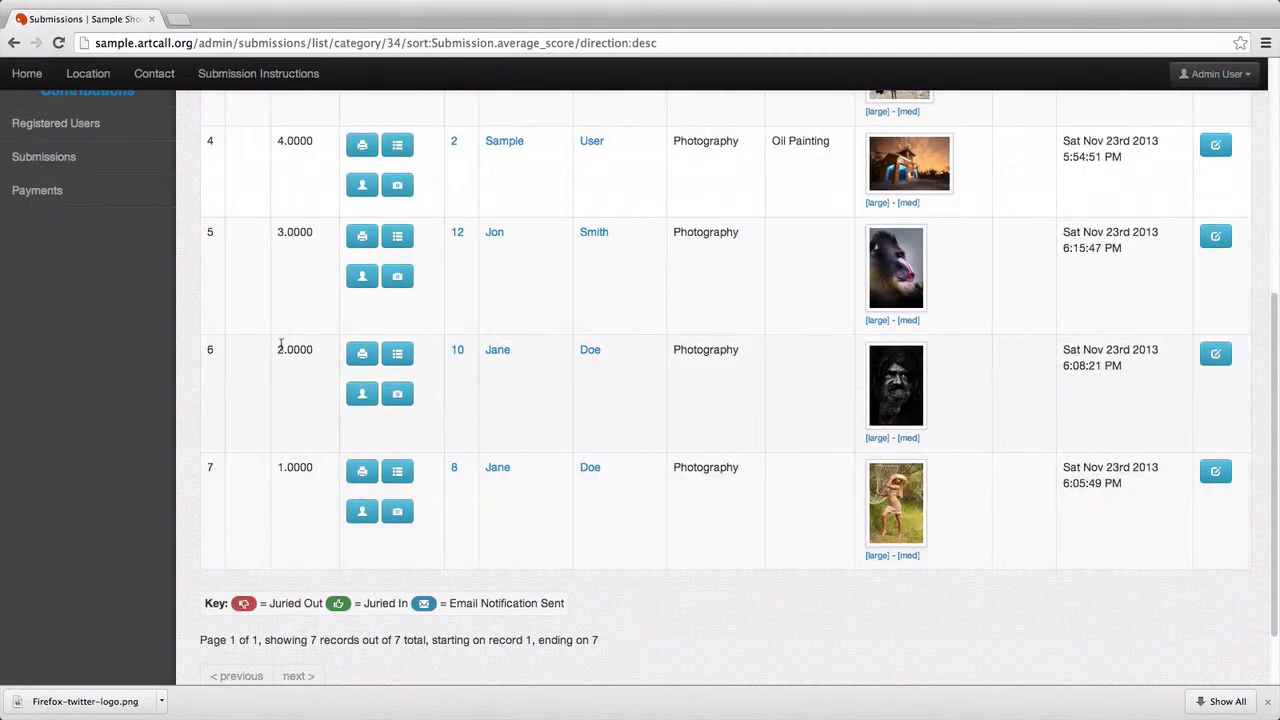
pyautogui.scroll(5, 280, 518)
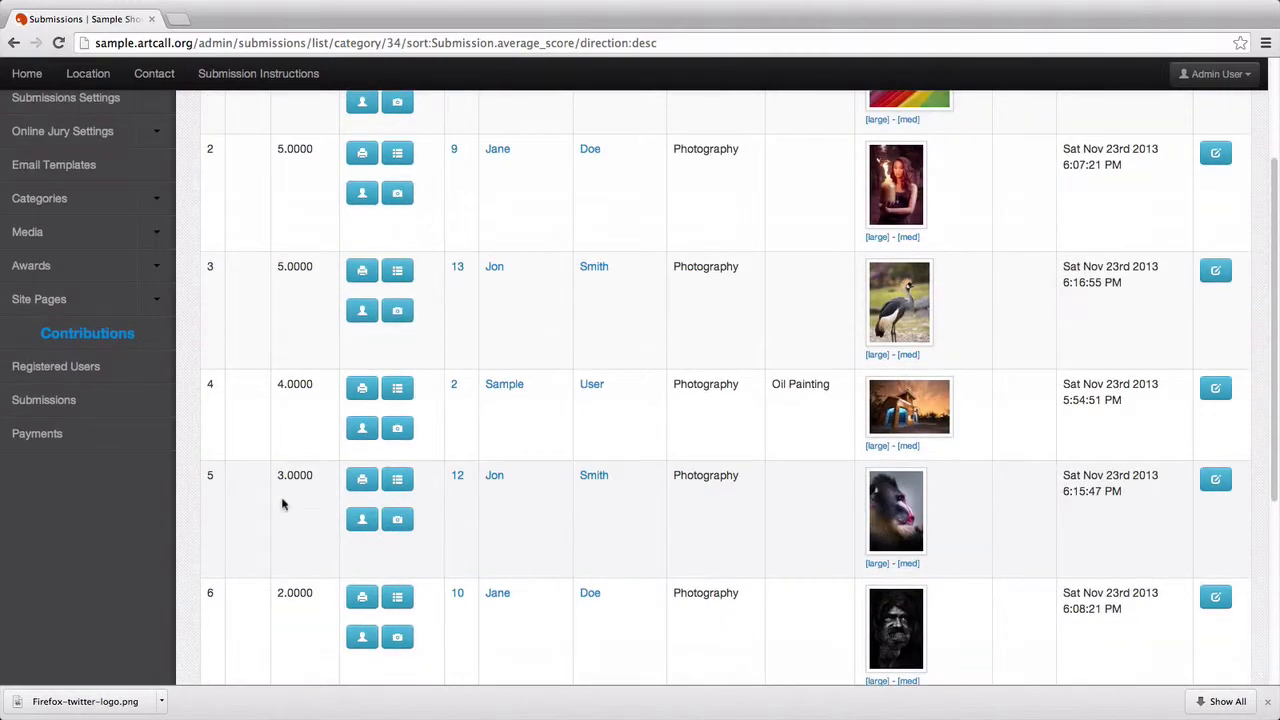
pyautogui.scroll(3, 267, 422)
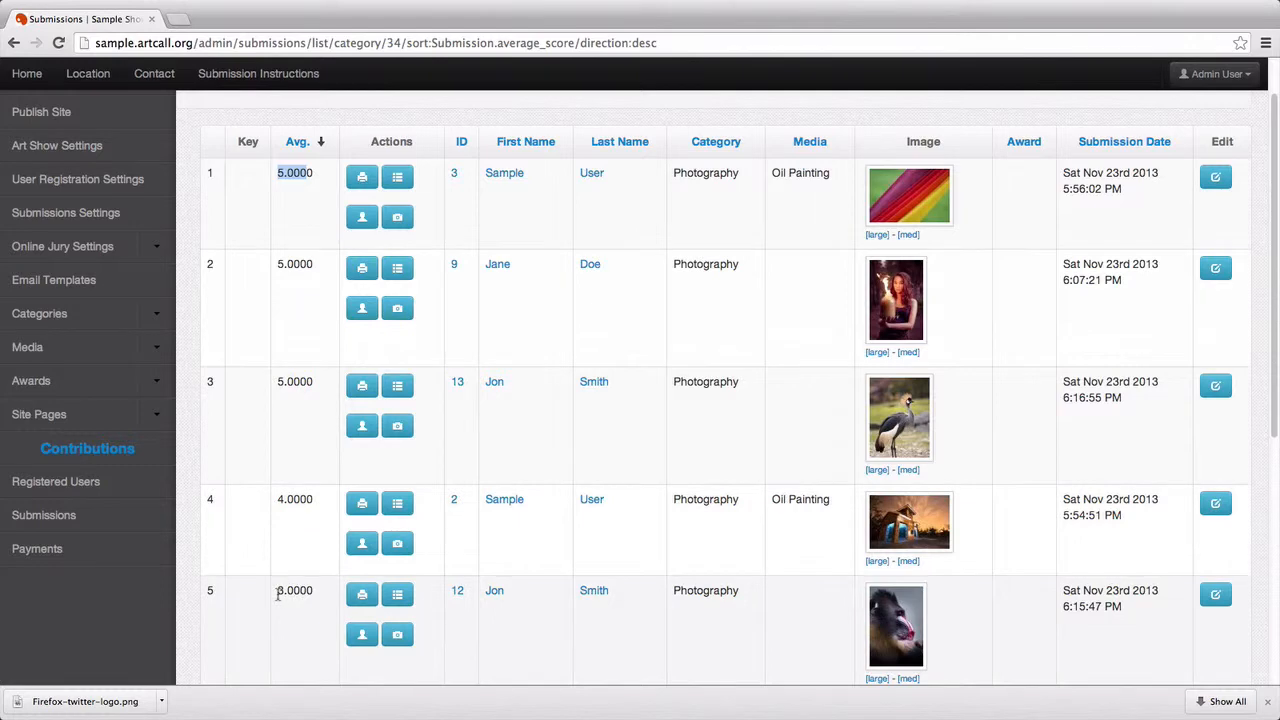
pyautogui.click(281, 593)
pyautogui.scroll(-2, 303, 500)
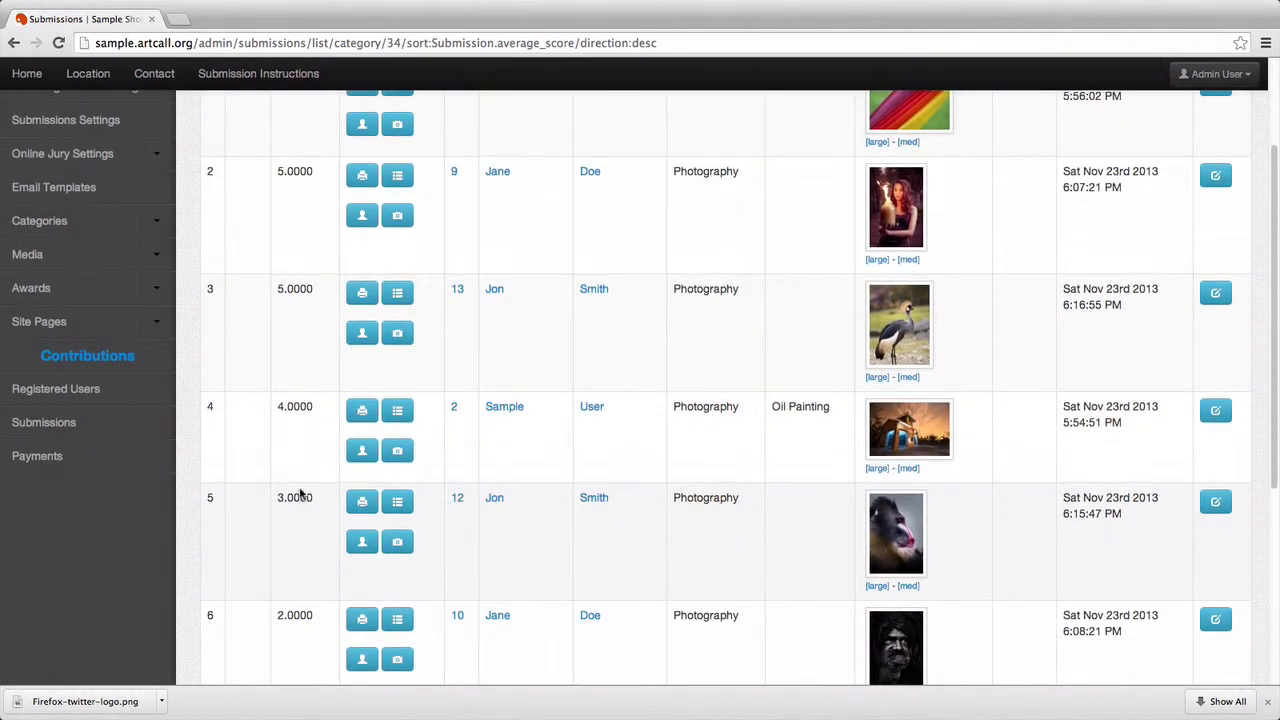
pyautogui.scroll(-5, 299, 492)
pyautogui.scroll(2, 289, 450)
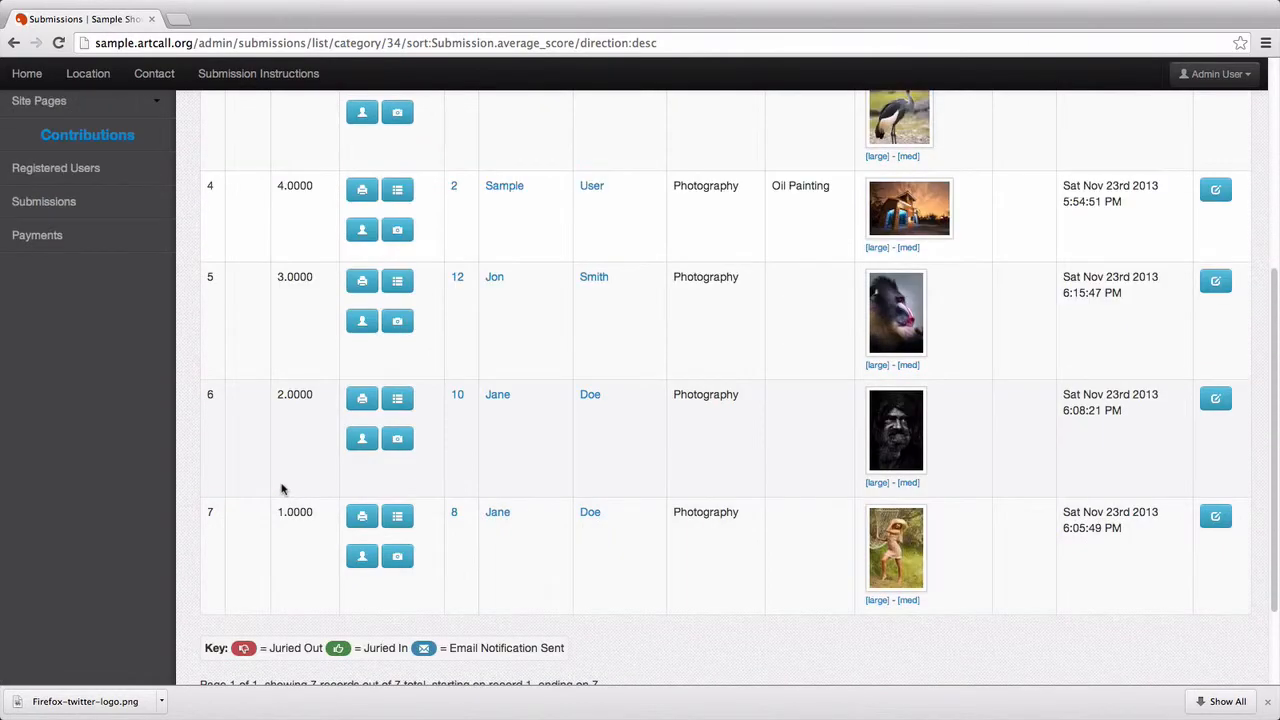
pyautogui.scroll(6, 281, 489)
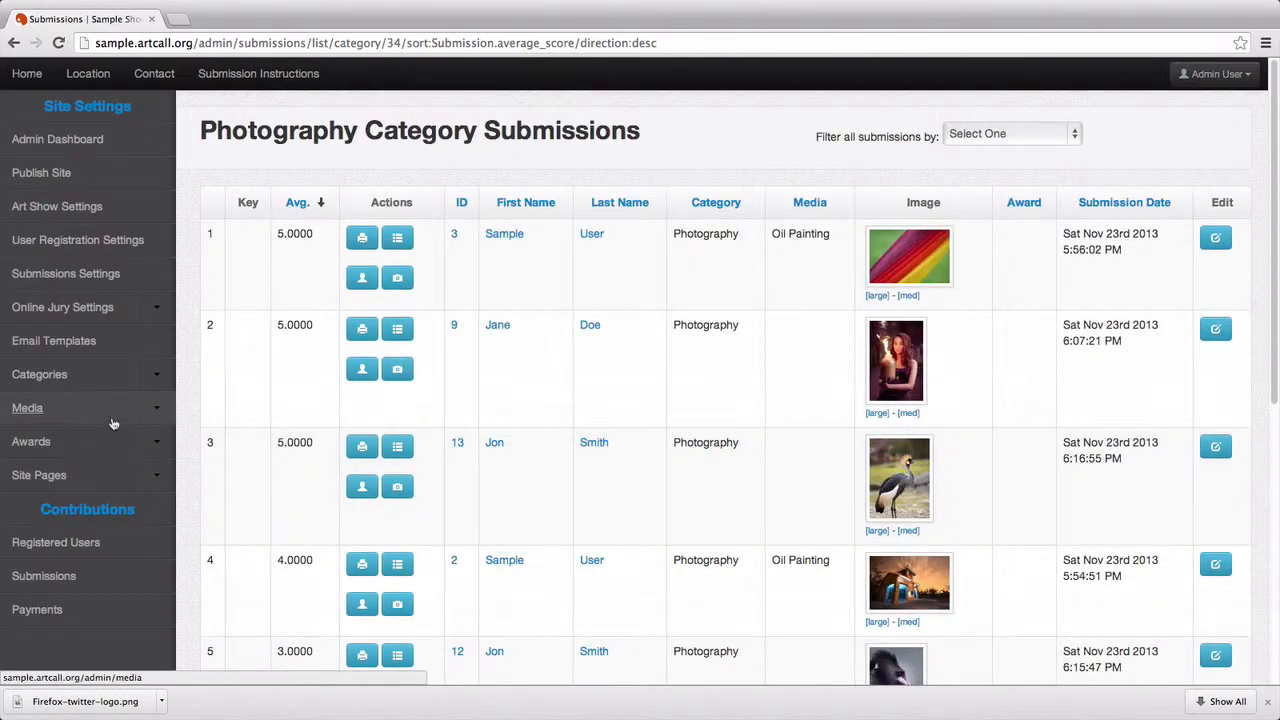
# Open the Mark Juried Status tool and choose the Photography category with the status Juried In.
pyautogui.click(55, 307)
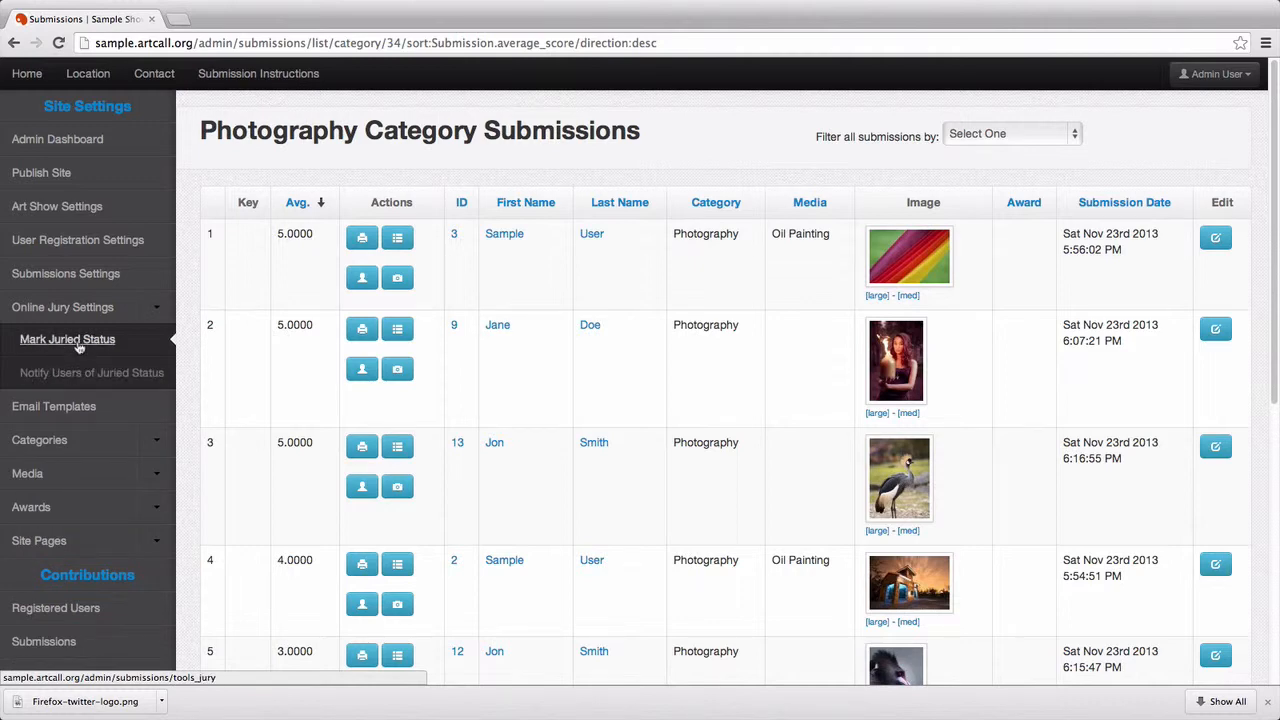
pyautogui.click(78, 344)
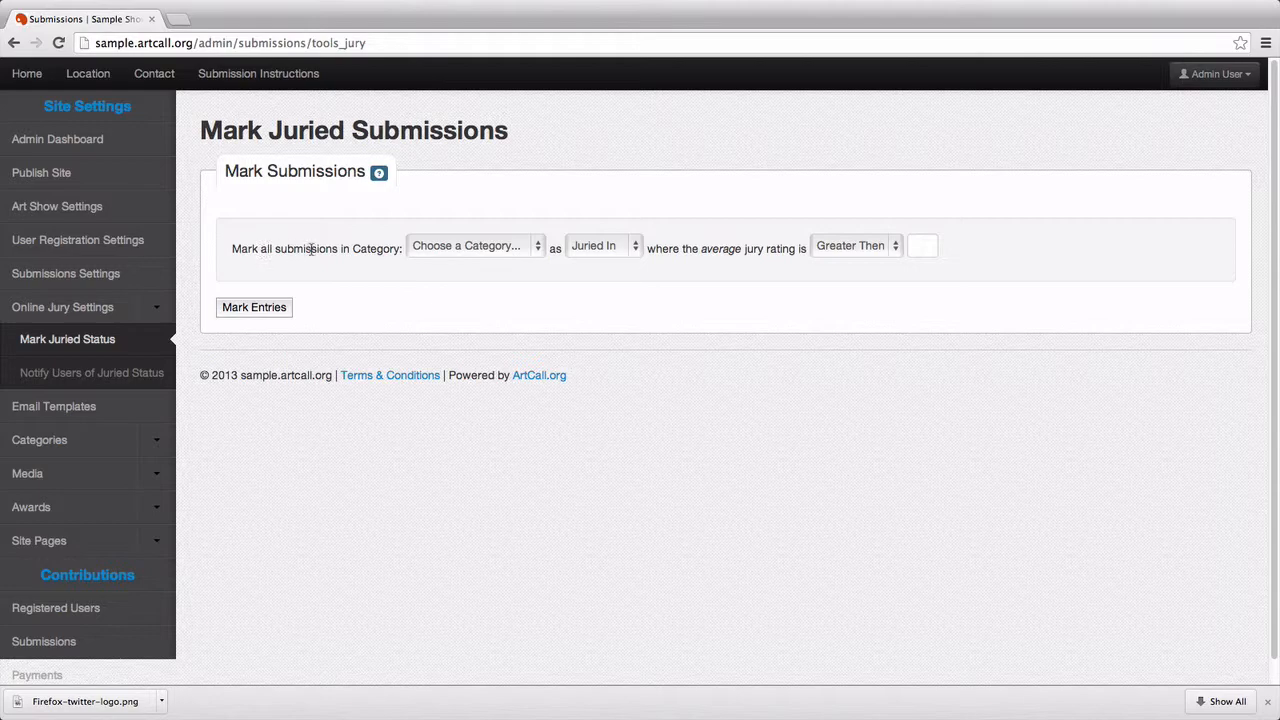
pyautogui.click(408, 248)
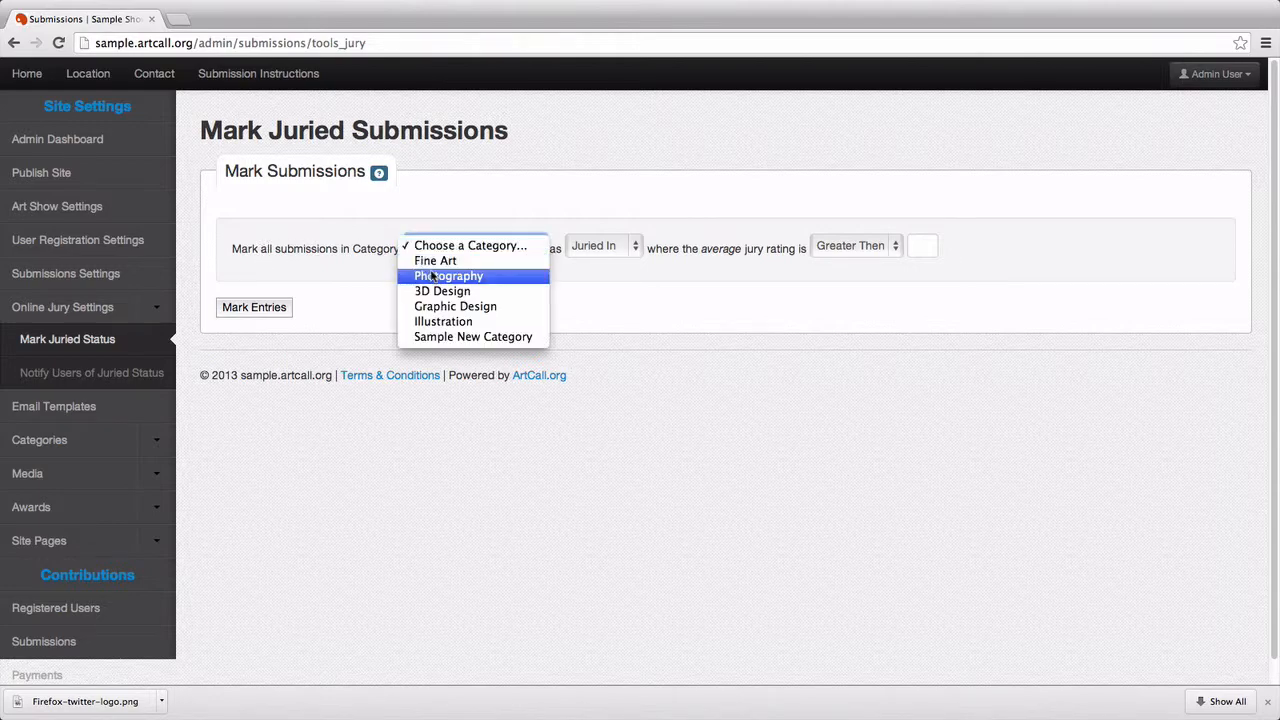
pyautogui.click(435, 279)
pyautogui.click(572, 248)
pyautogui.click(600, 248)
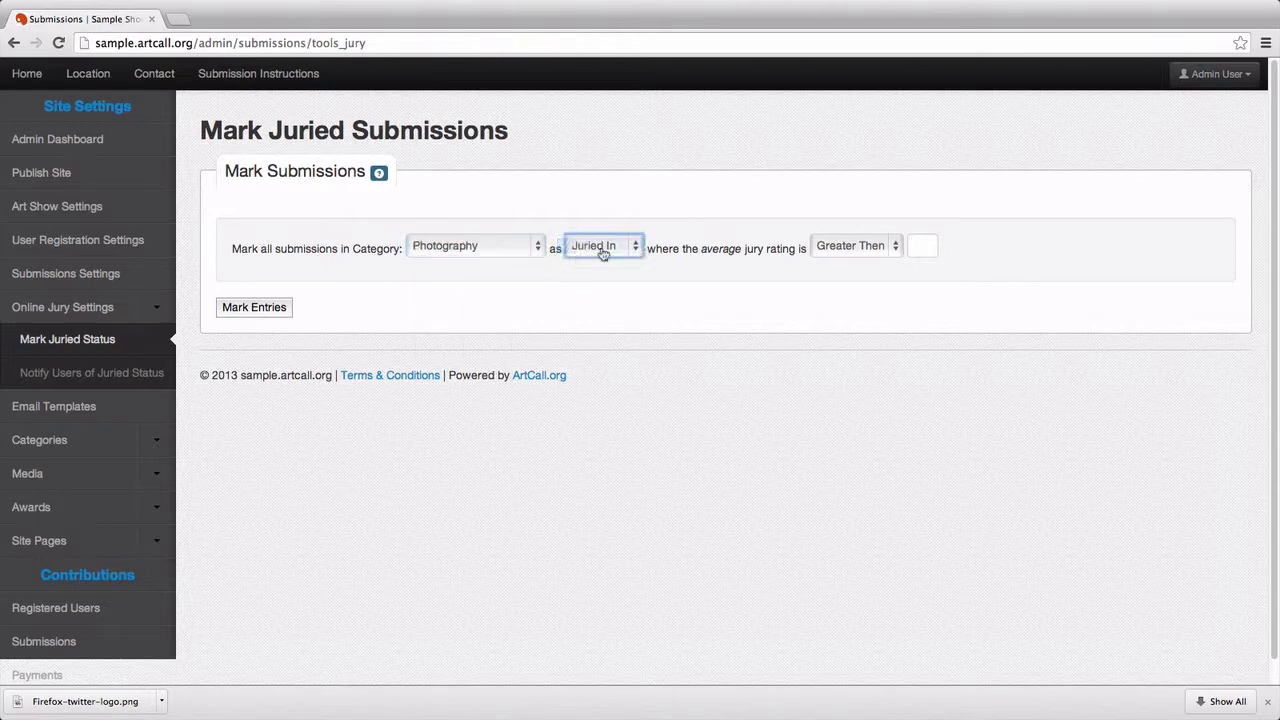
# Set the average jury rating condition to Greater Then 3.5, mark the entries and read the resulting notice.
pyautogui.doubleClick(717, 248)
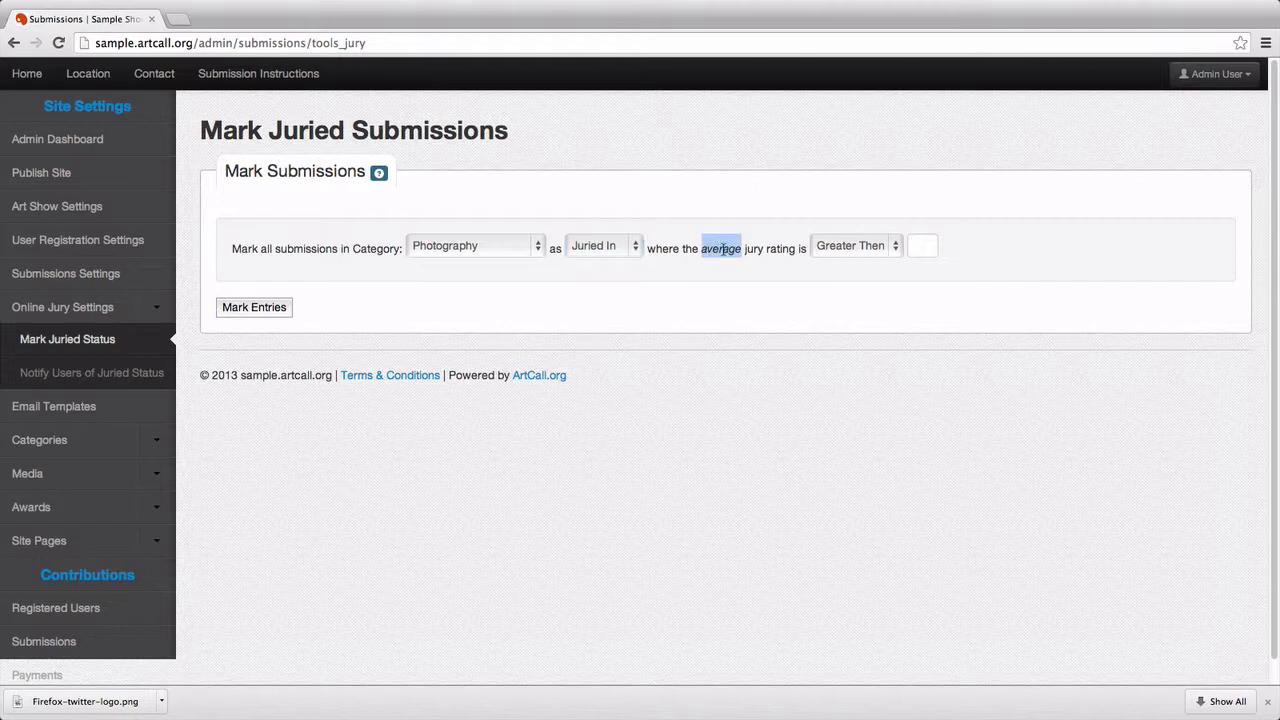
pyautogui.click(858, 248)
pyautogui.click(855, 246)
pyautogui.click(914, 250)
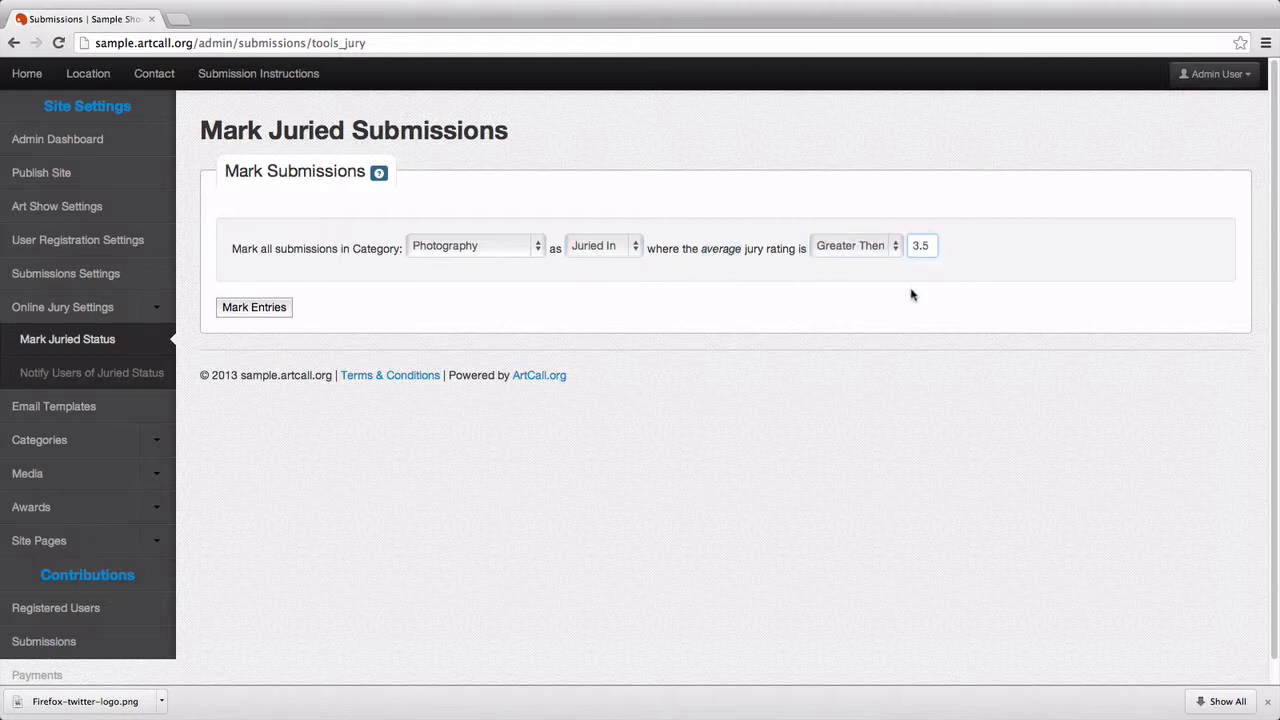
pyautogui.click(911, 295)
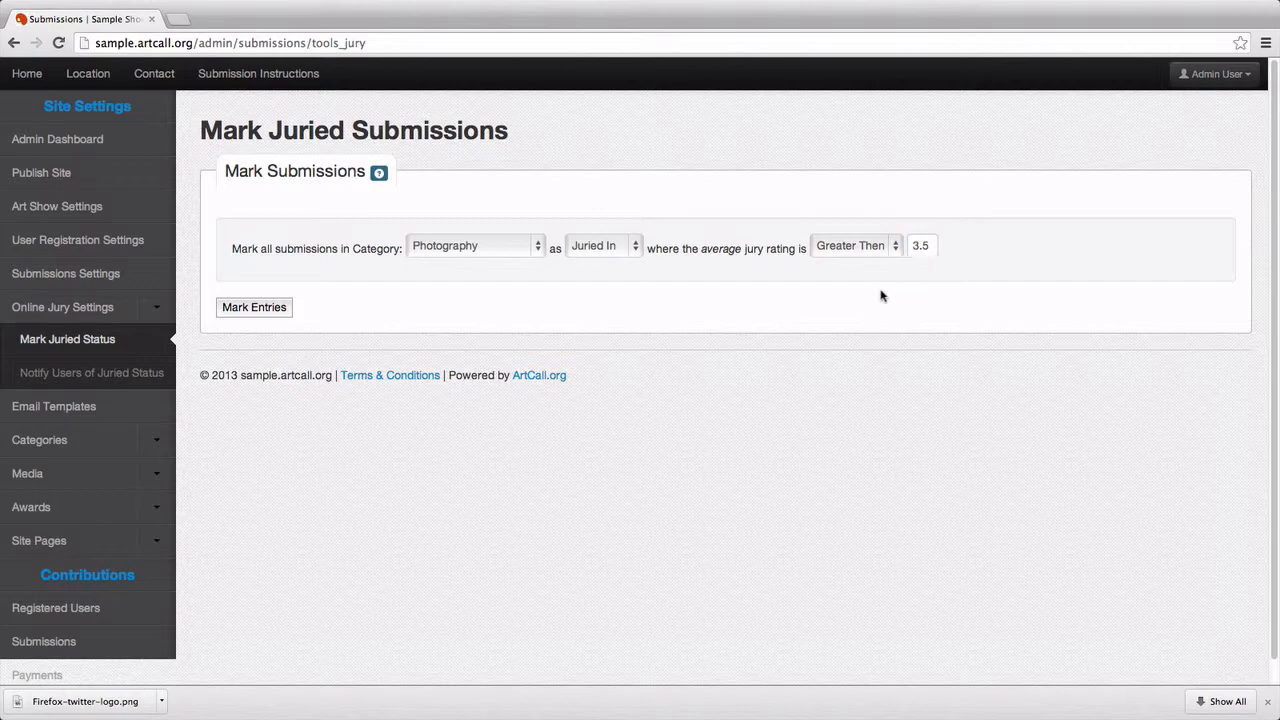
pyautogui.click(266, 310)
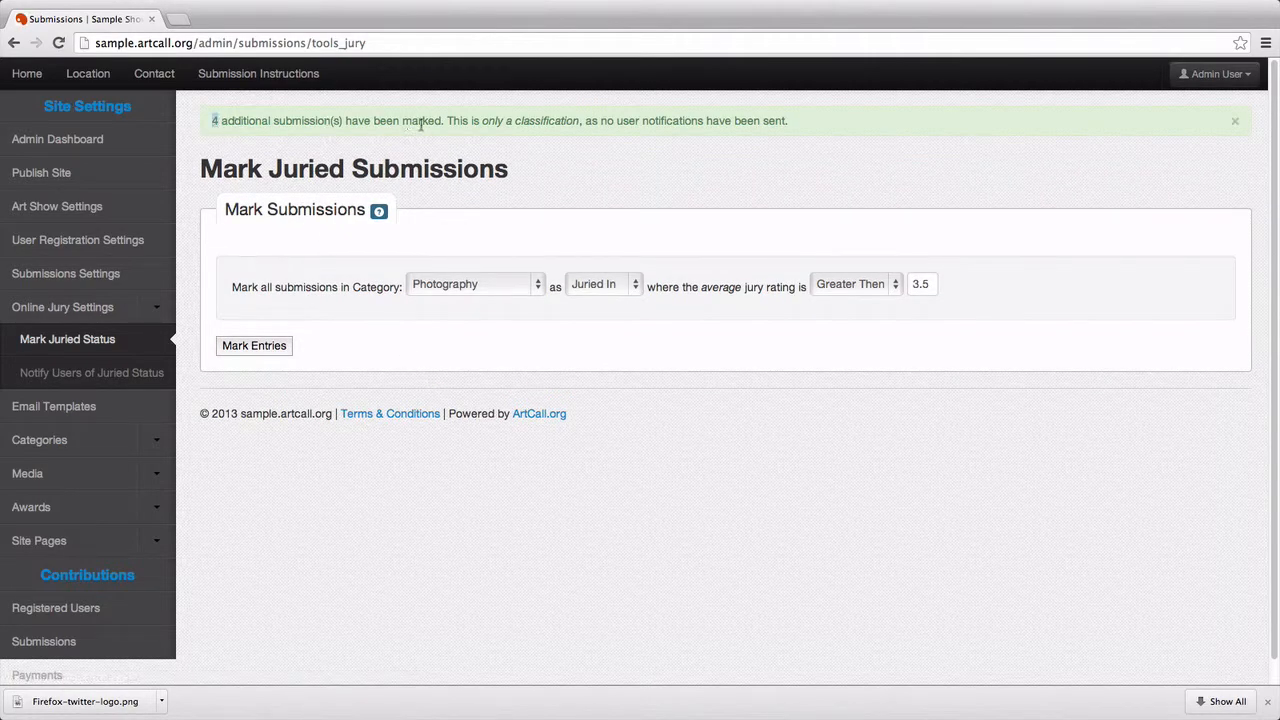
pyautogui.moveTo(495, 124); pyautogui.dragTo(803, 123)
pyautogui.click(651, 177)
# Return to the submissions list, filter it by Photography, sort by average score descending and check which entries are marked juried in.
pyautogui.click(106, 643)
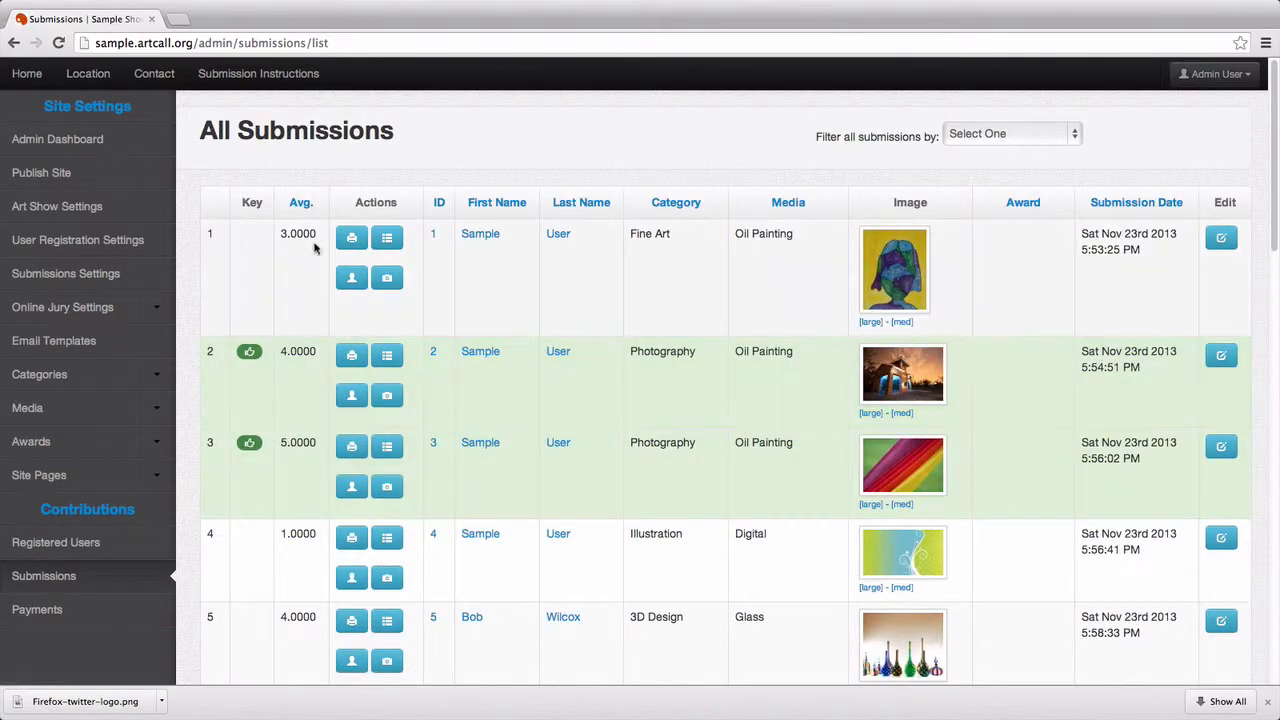
pyautogui.click(304, 208)
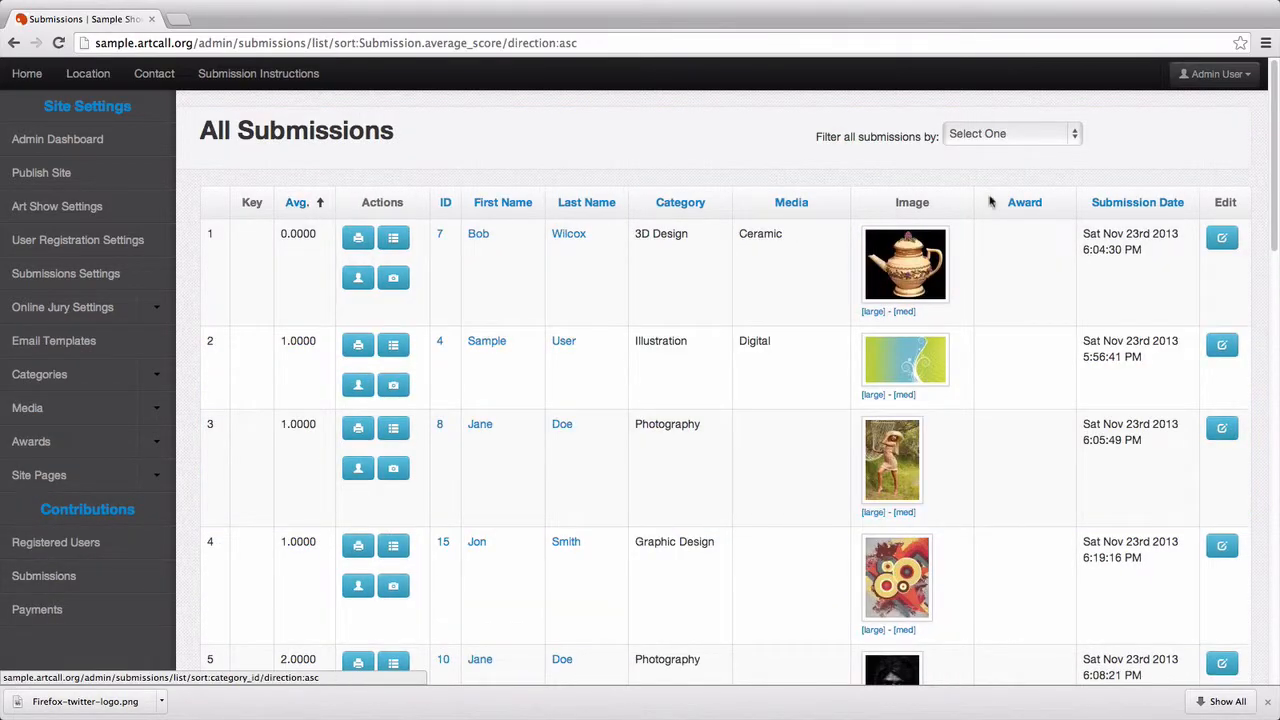
pyautogui.click(1008, 134)
pyautogui.click(985, 225)
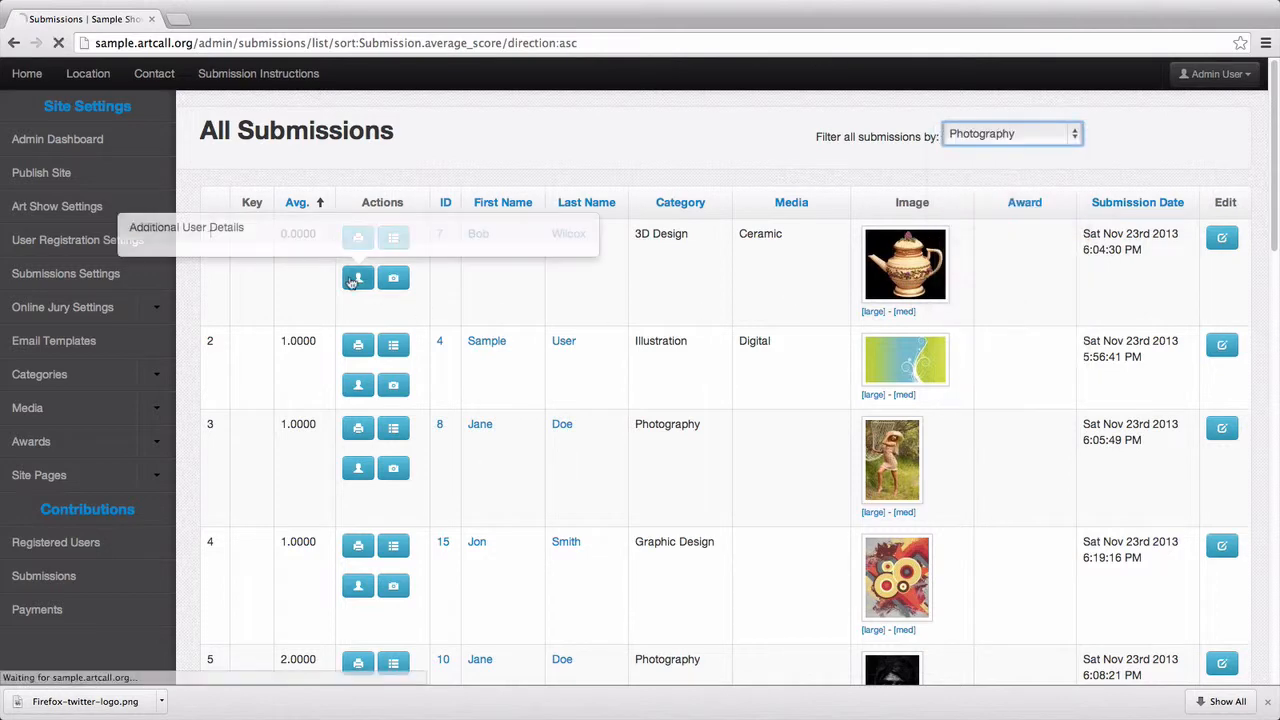
pyautogui.click(302, 204)
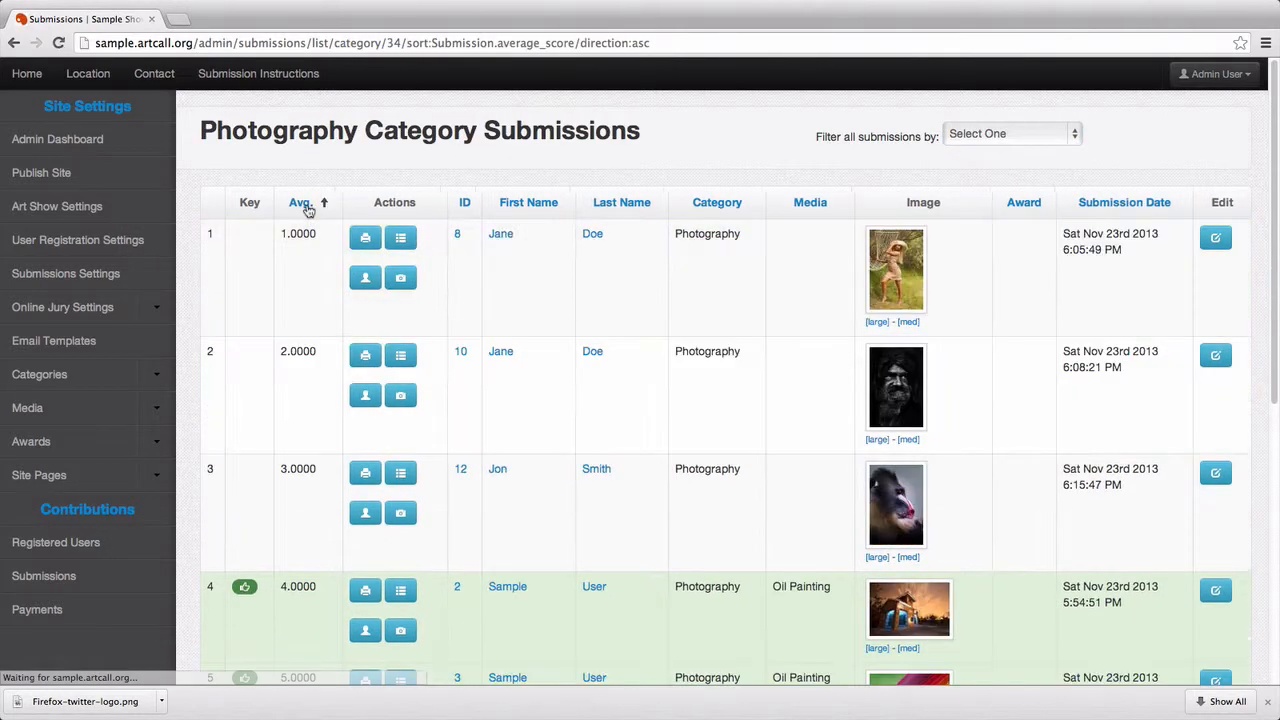
pyautogui.click(306, 206)
pyautogui.scroll(-1, 271, 520)
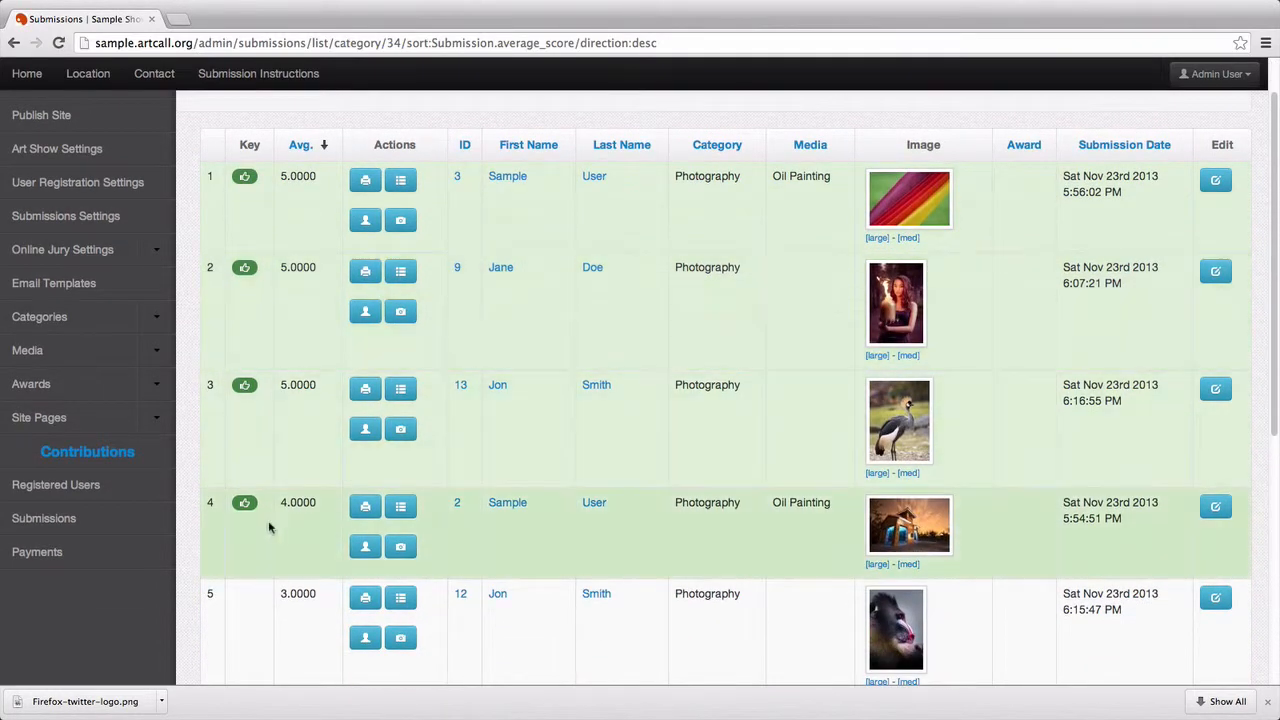
pyautogui.scroll(-5, 184, 276)
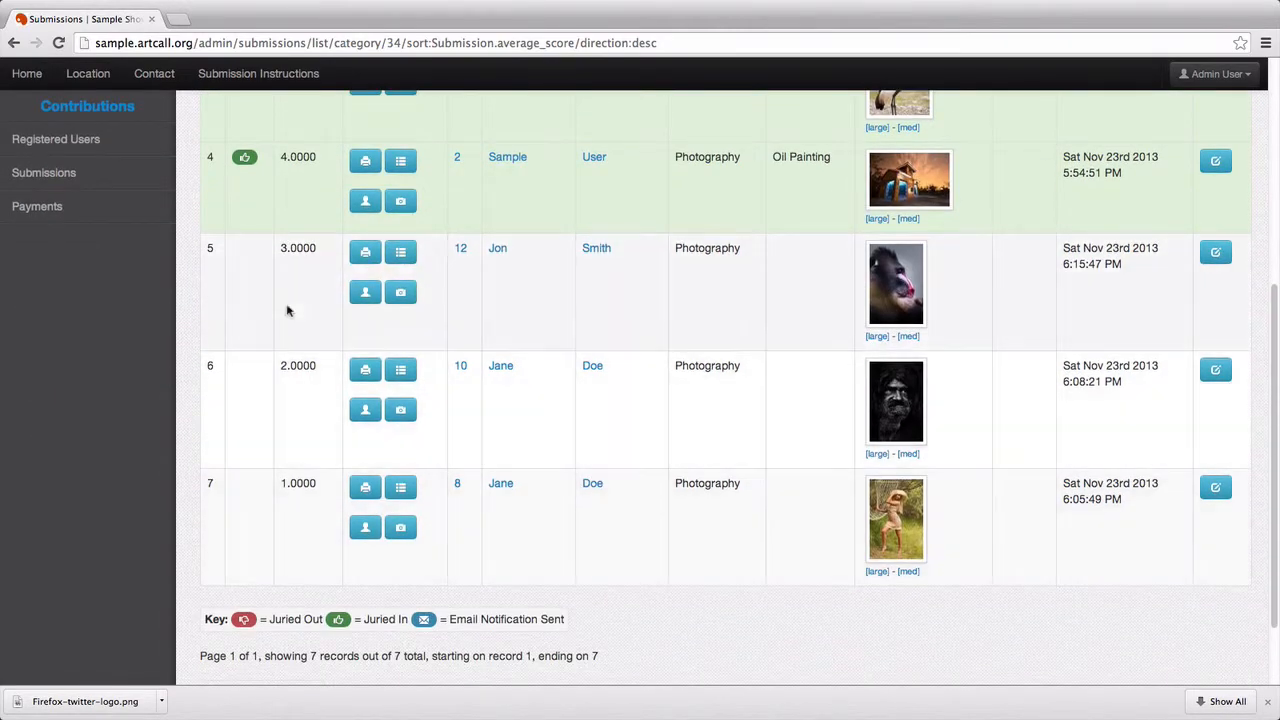
pyautogui.scroll(5, 288, 322)
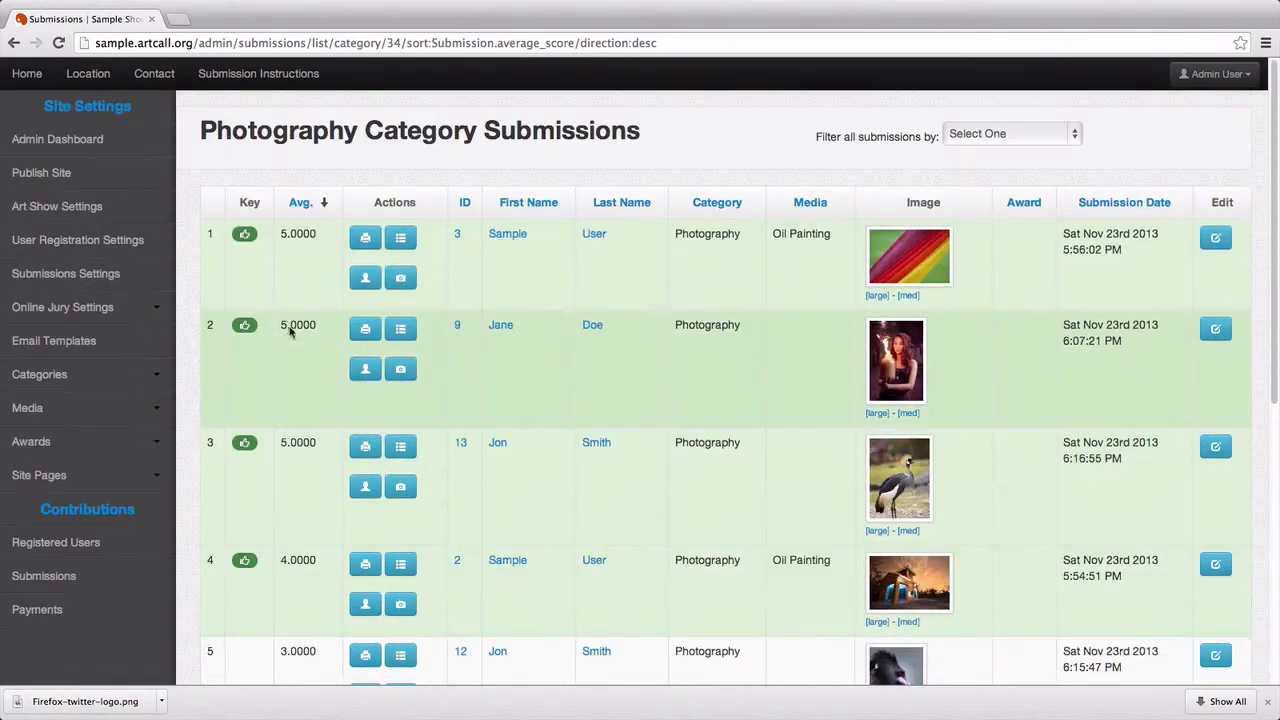
# Open the Mark Juried Status tool and choose the Photography category with the status Juried Out.
pyautogui.click(100, 307)
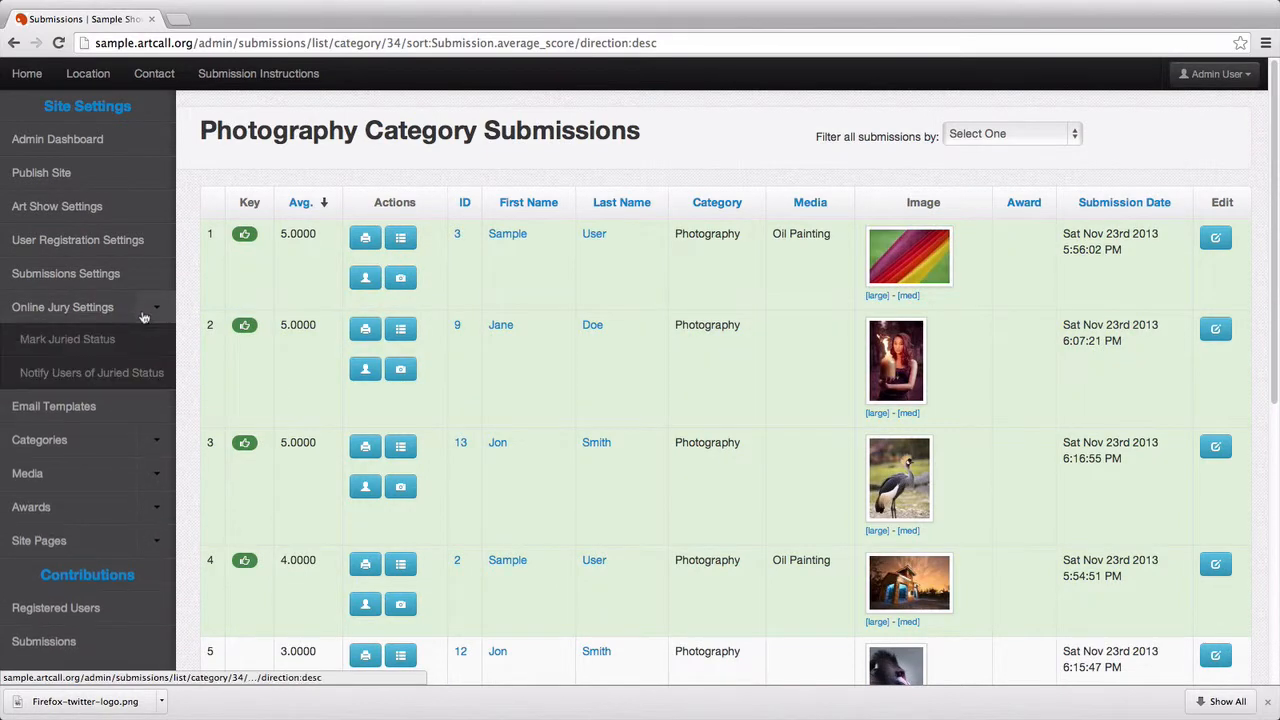
pyautogui.click(115, 340)
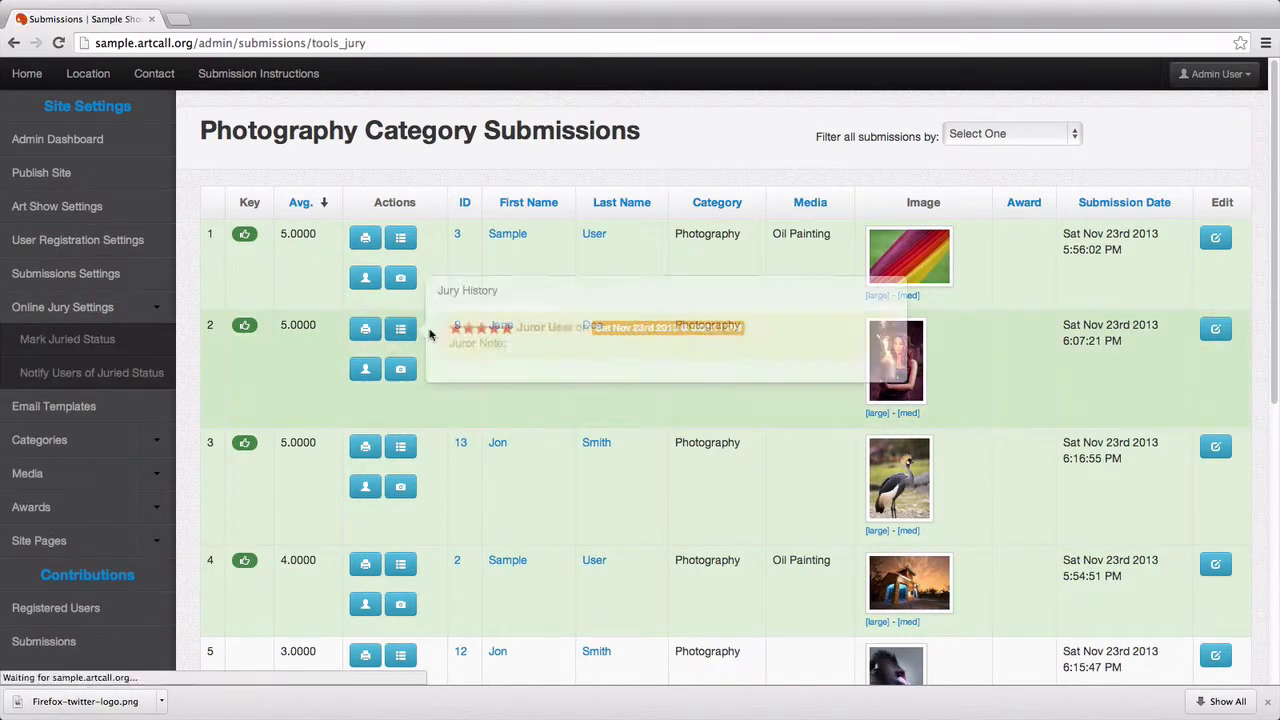
pyautogui.click(466, 248)
pyautogui.click(443, 277)
pyautogui.click(595, 247)
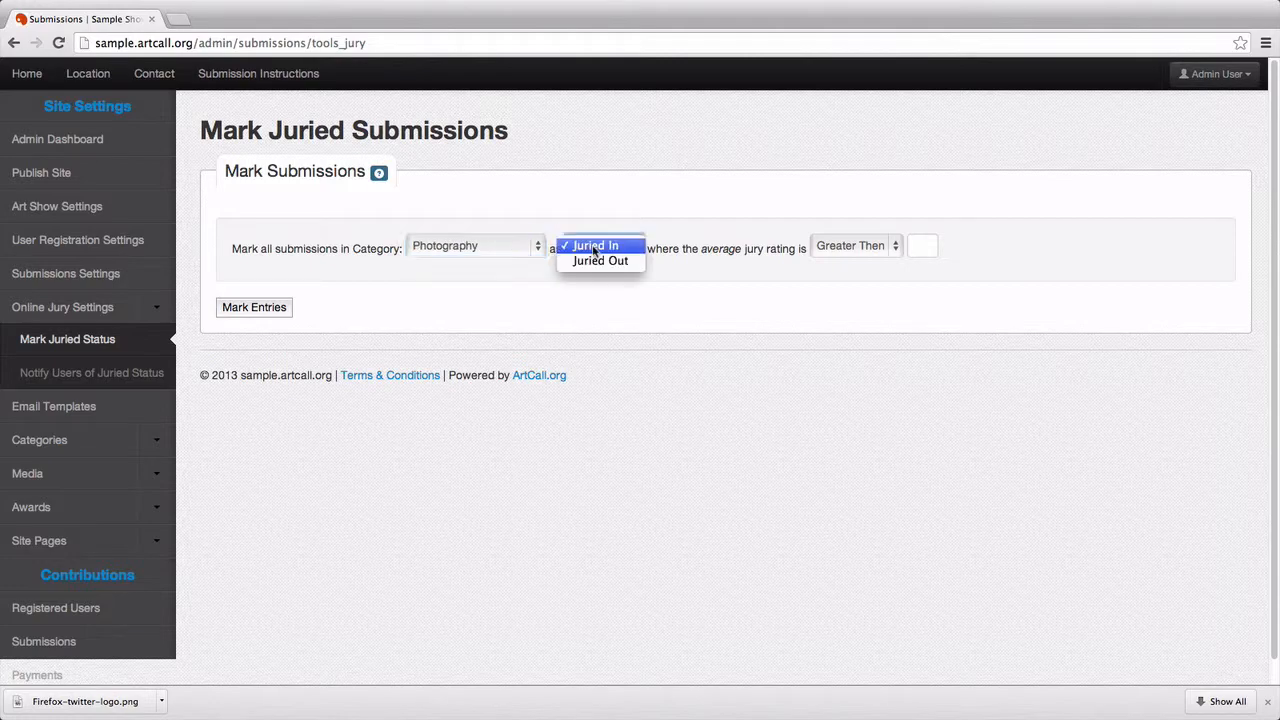
pyautogui.click(598, 262)
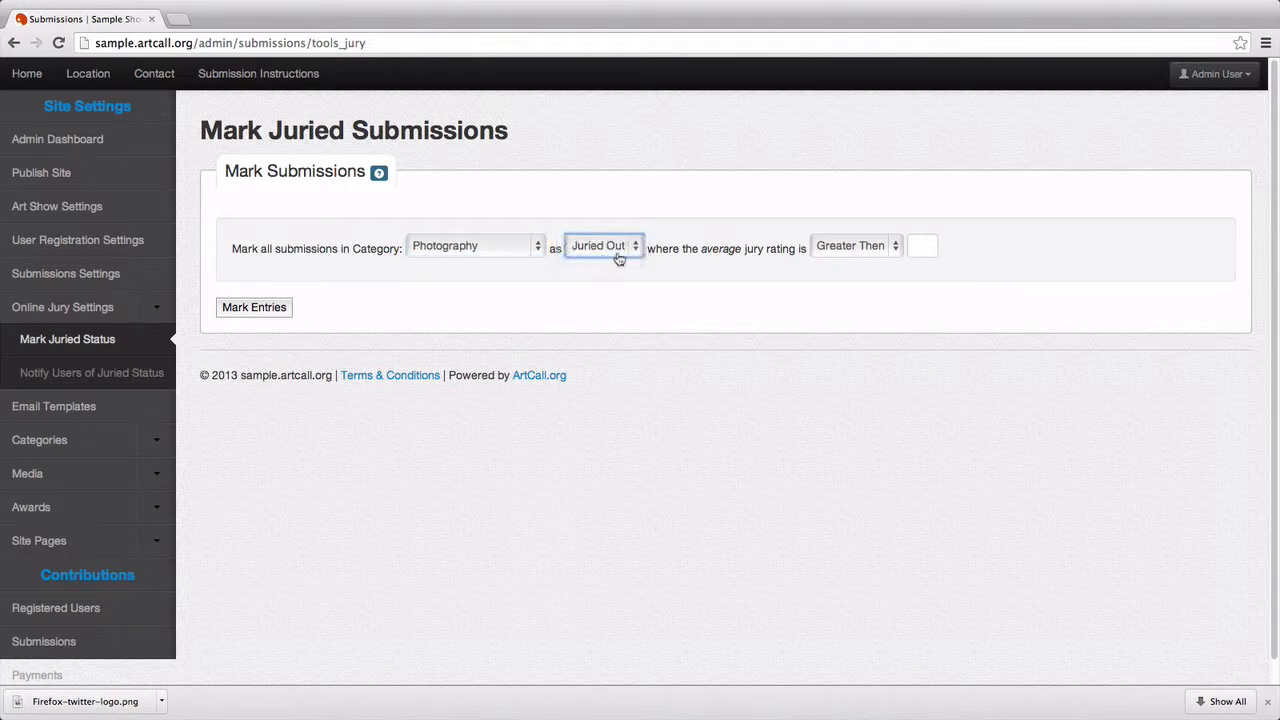
# Set the average jury rating condition to Lesser Then 3.5, mark the entries and read the resulting notice.
pyautogui.click(822, 258)
pyautogui.click(900, 260)
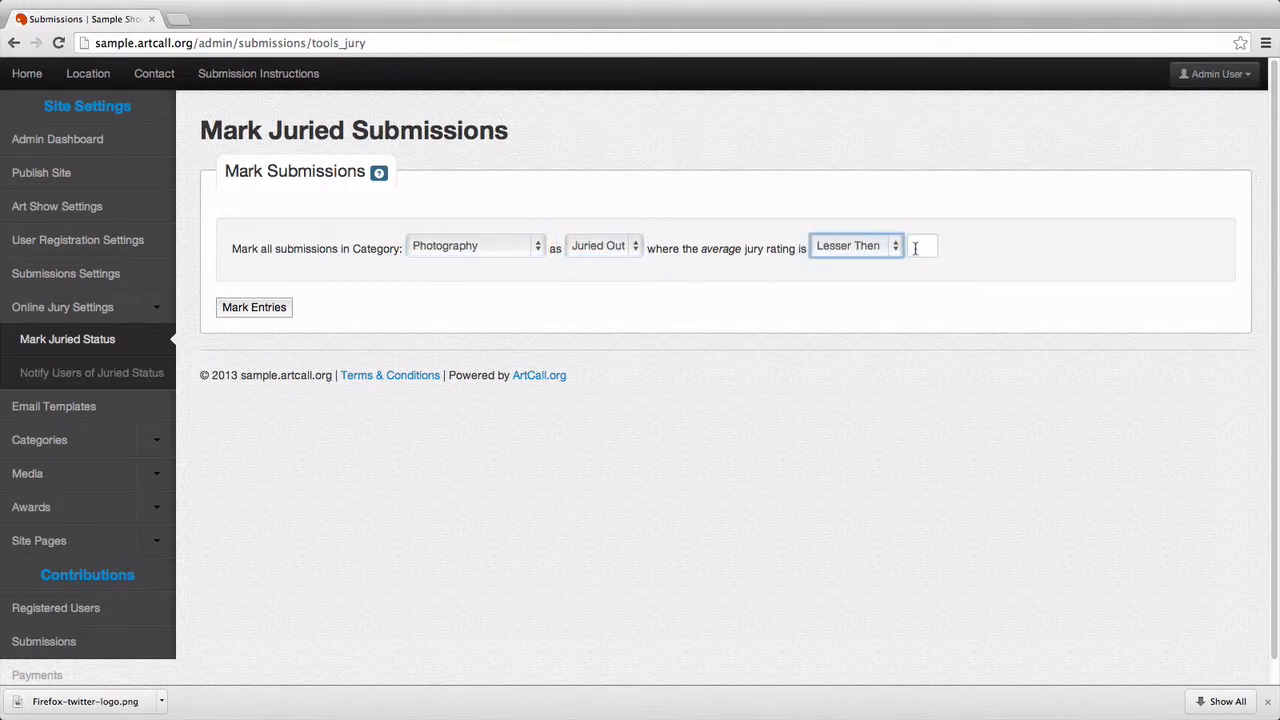
pyautogui.click(914, 249)
pyautogui.write('3.5')
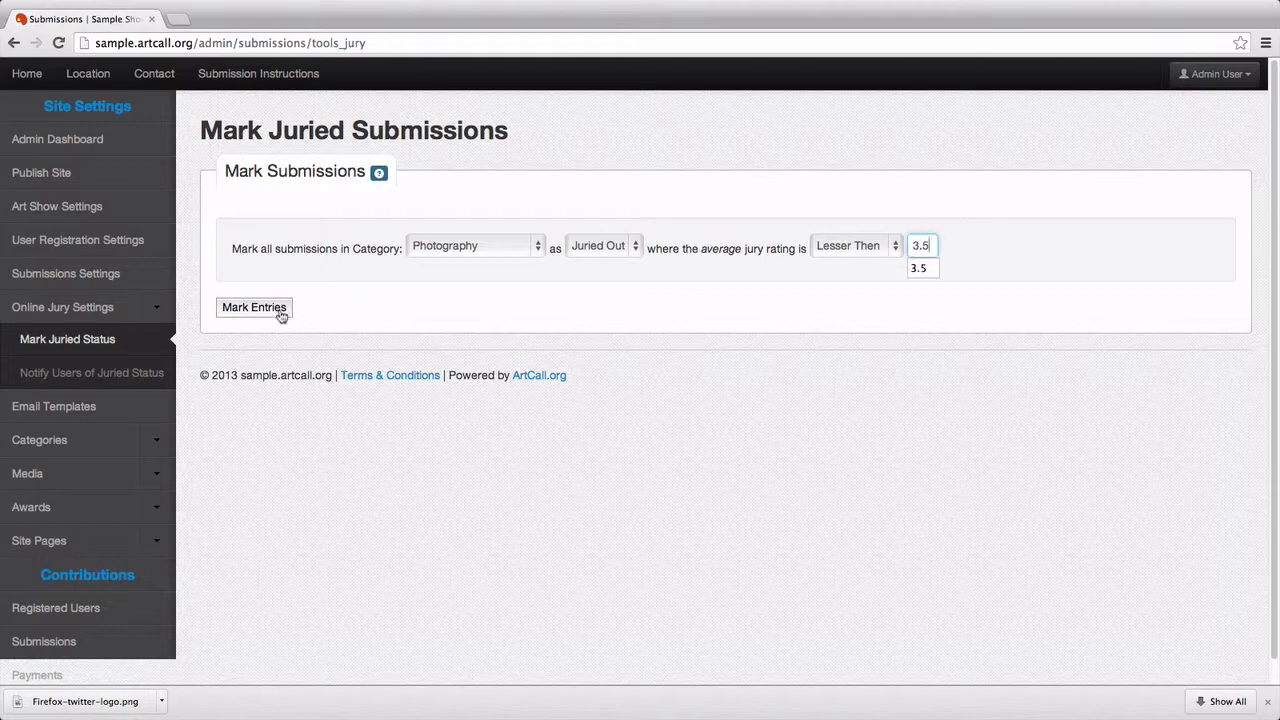
pyautogui.click(280, 311)
pyautogui.moveTo(213, 118); pyautogui.dragTo(228, 121)
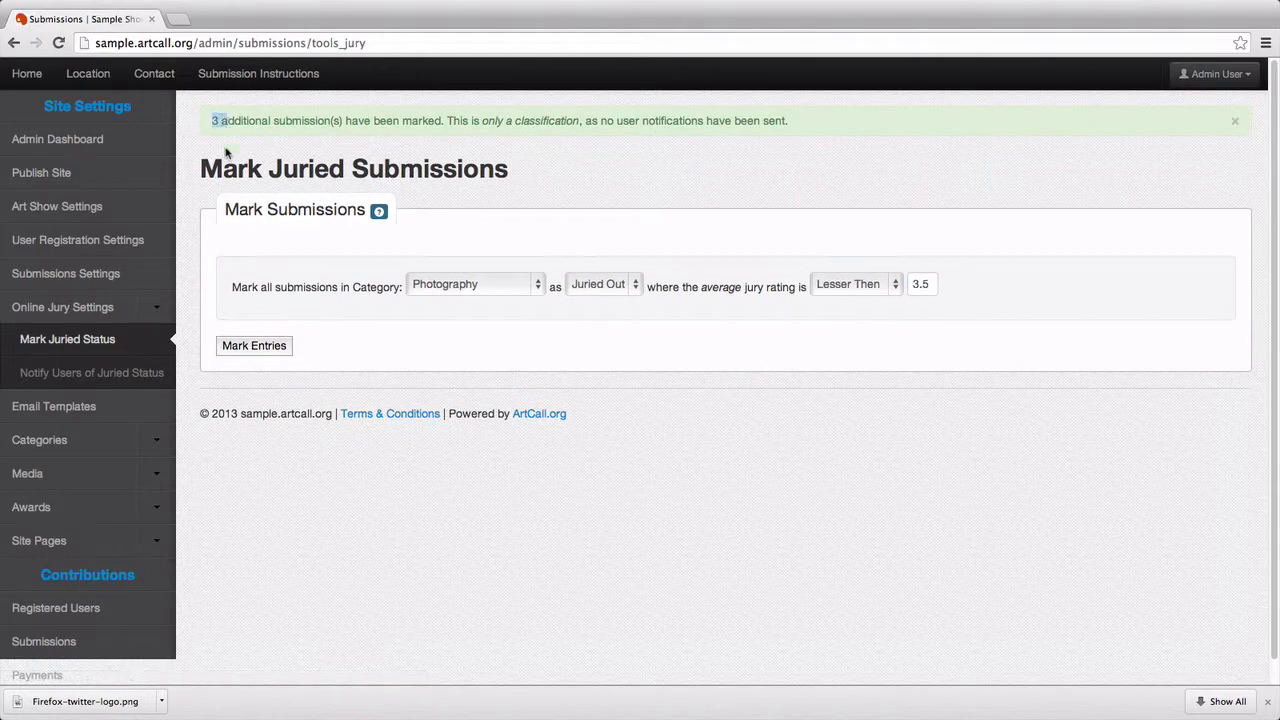
# Return to the submissions list, filter it by Photography and check which entries are marked juried in or juried out.
pyautogui.click(123, 639)
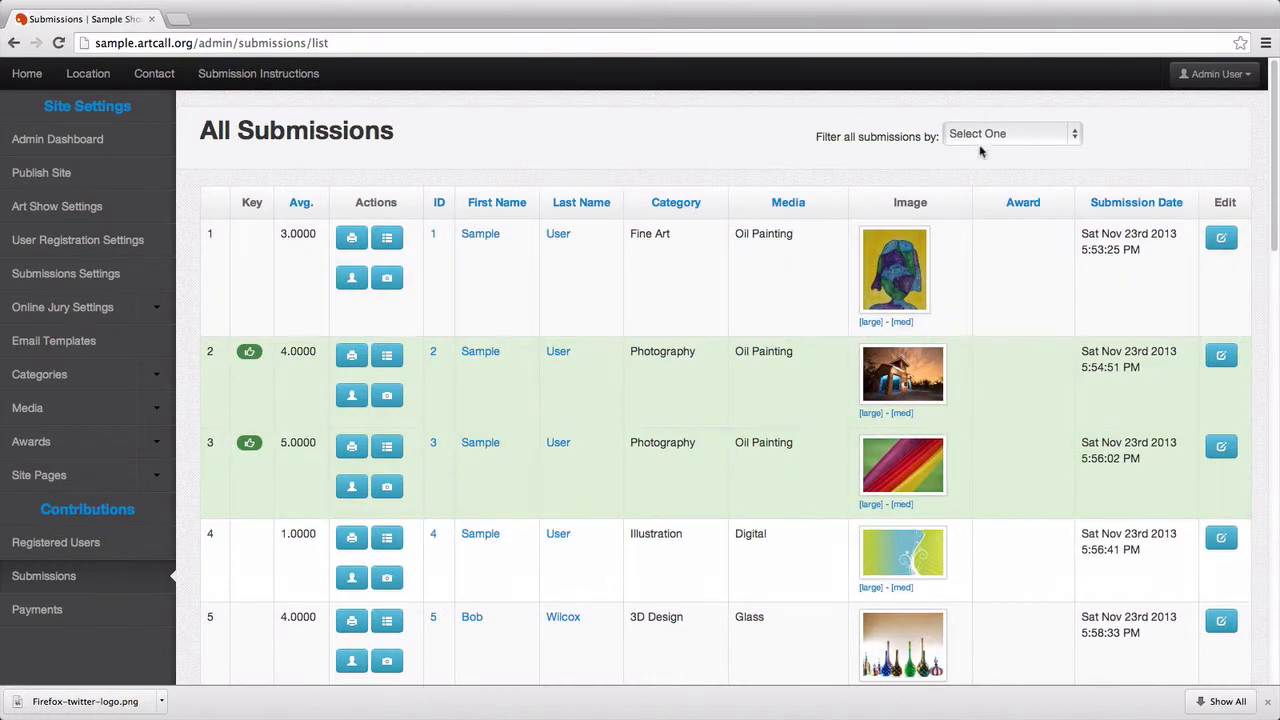
pyautogui.click(945, 136)
pyautogui.click(985, 224)
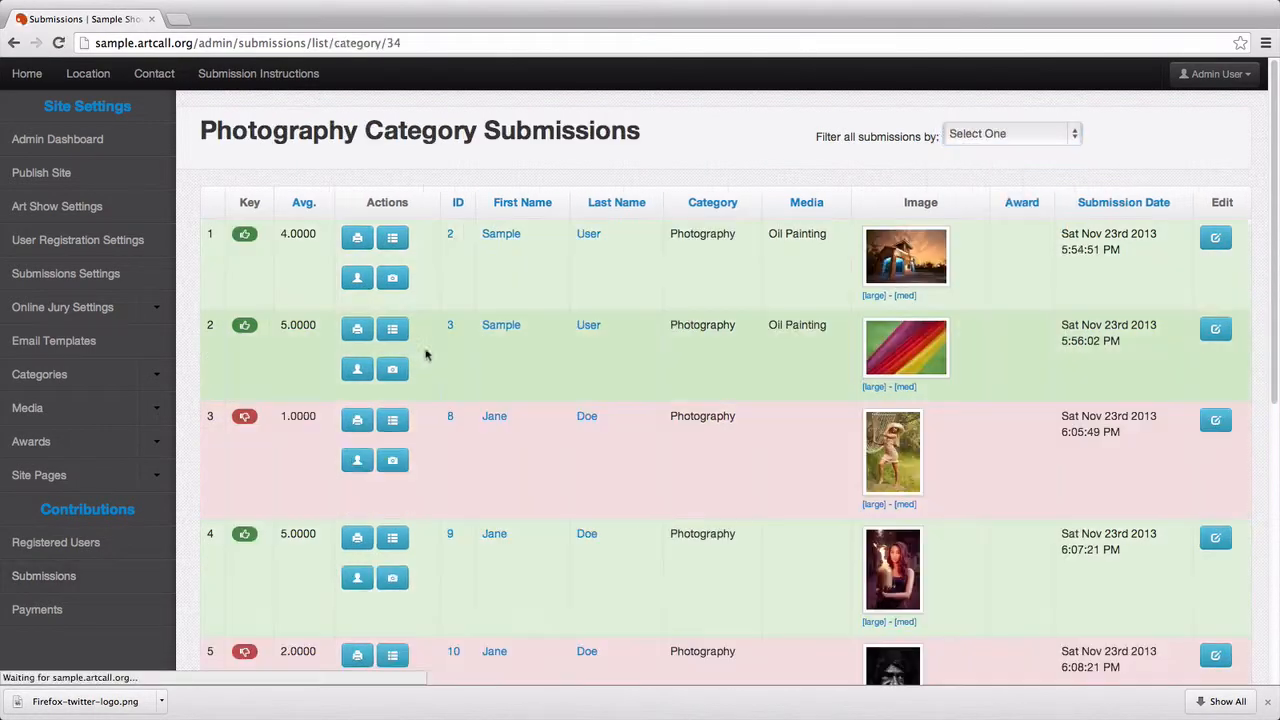
pyautogui.scroll(-5, 204, 277)
pyautogui.scroll(5, 203, 466)
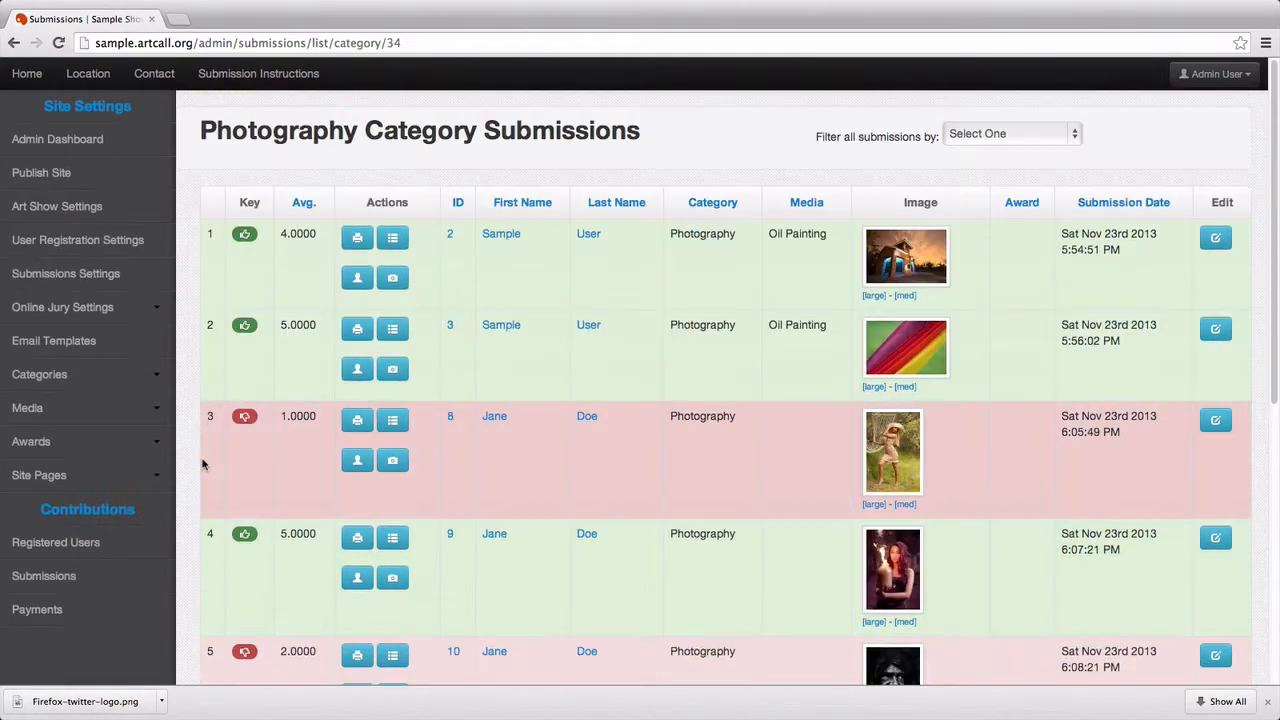
pyautogui.scroll(-5, 201, 300)
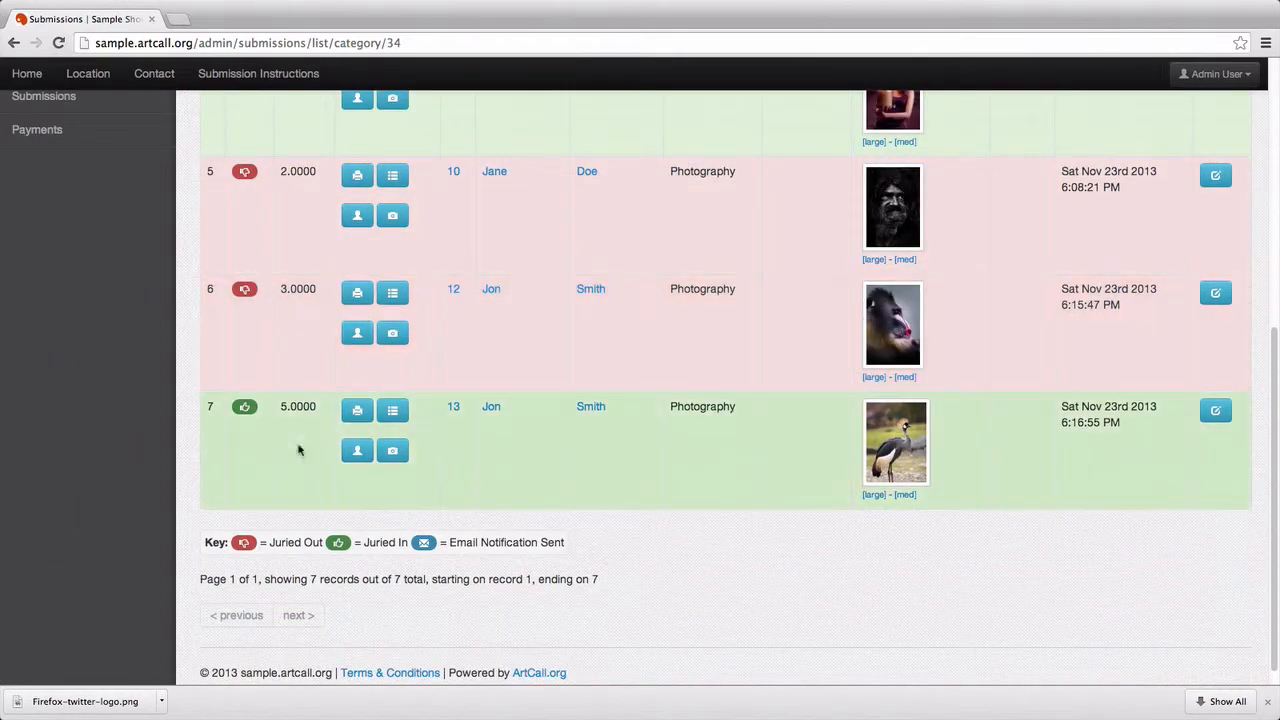
pyautogui.scroll(2, 252, 300)
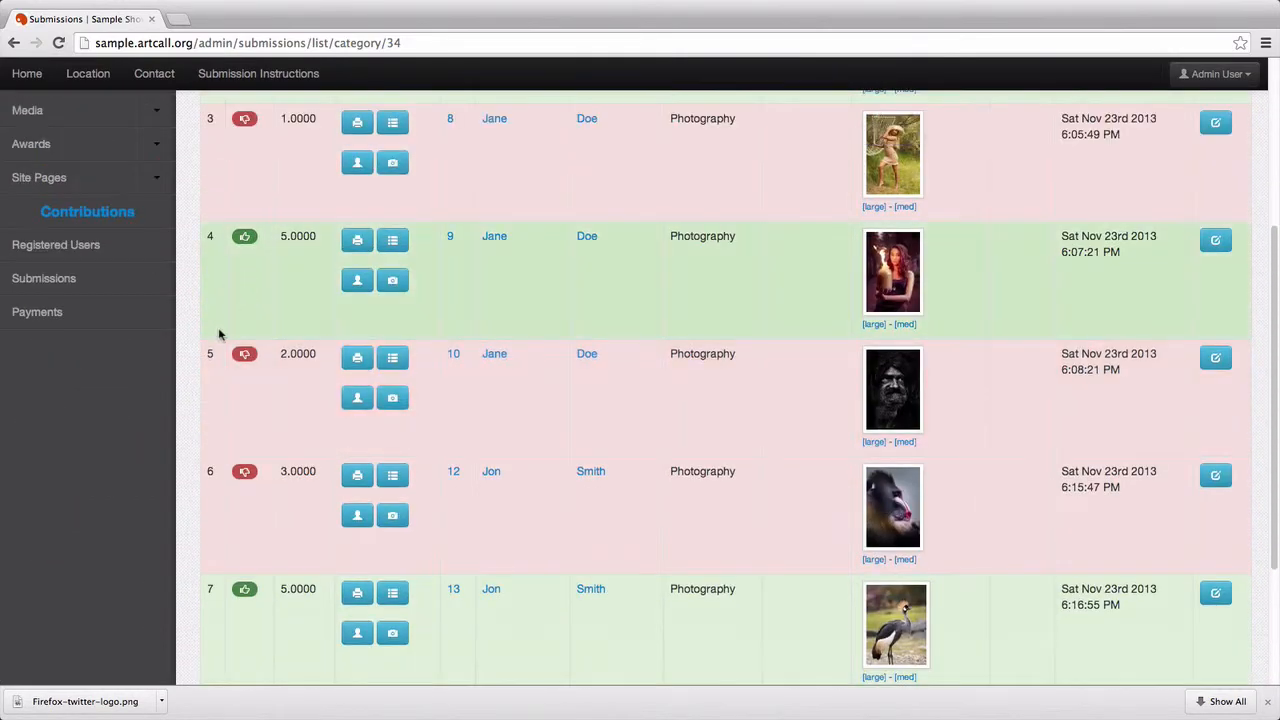
pyautogui.scroll(1, 217, 289)
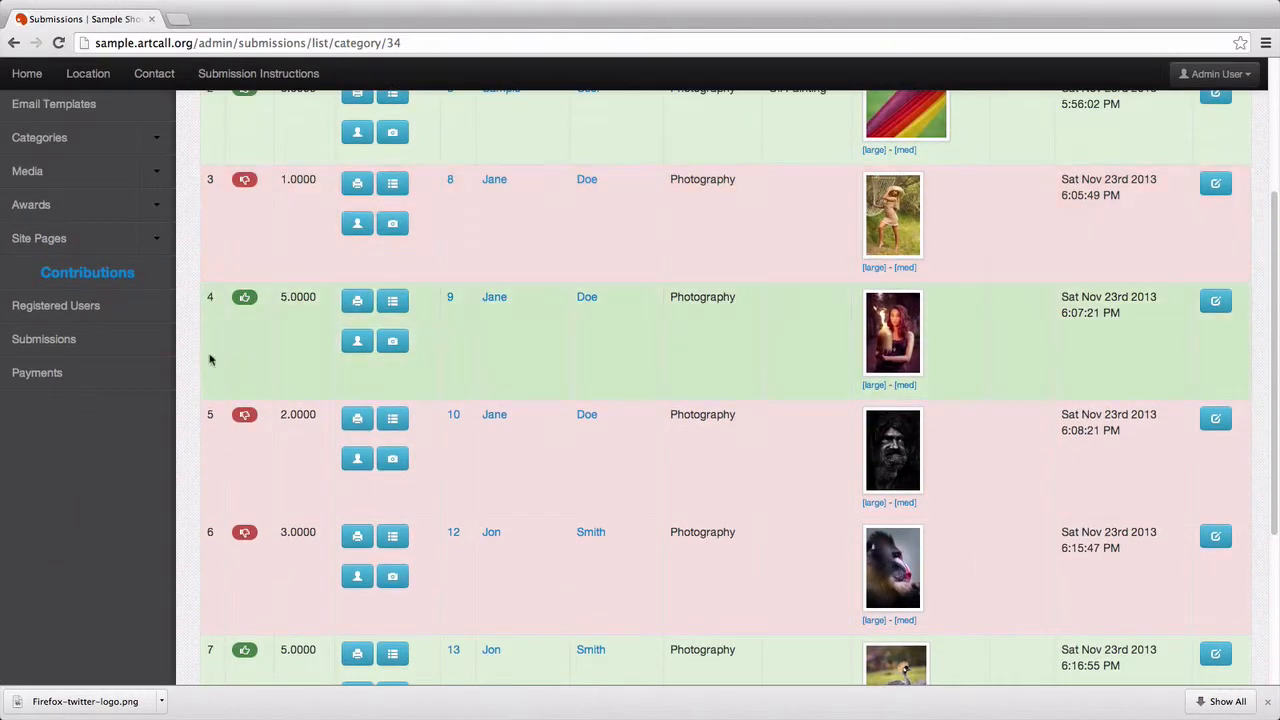
pyautogui.scroll(4, 181, 363)
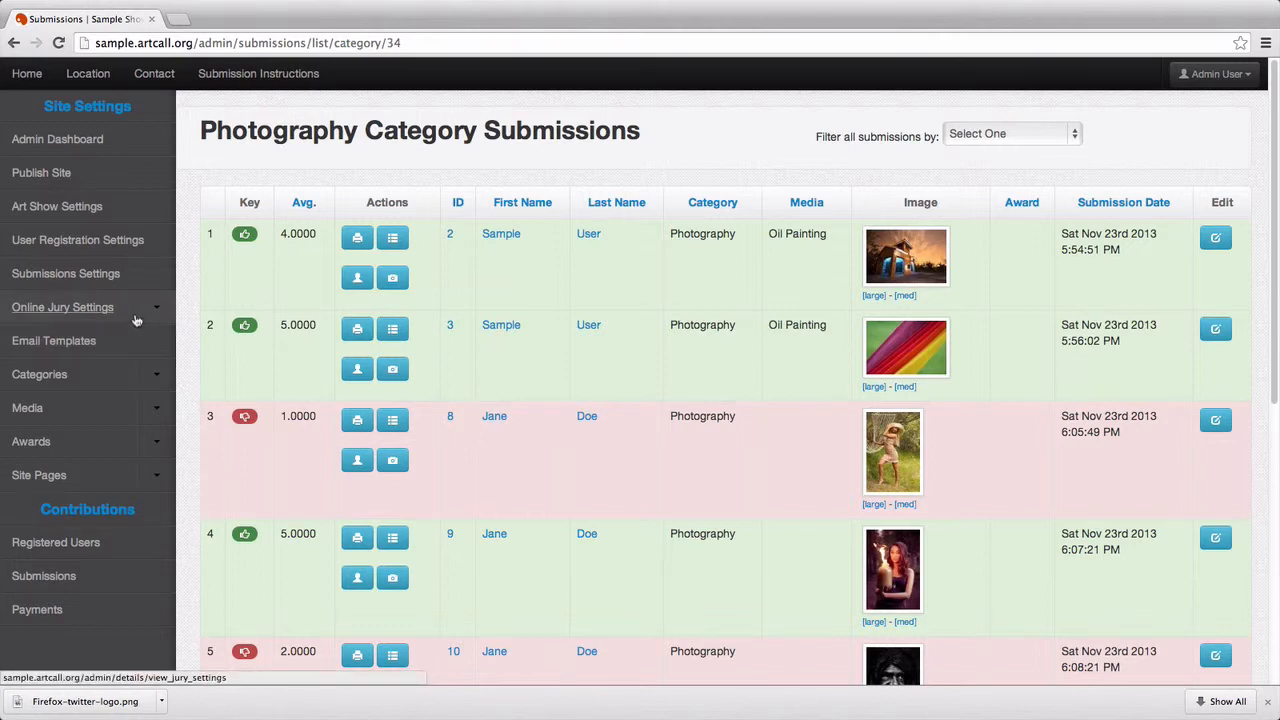
# Reopen the full submissions list, filter it by 3D Design and sort the entries by average score descending.
pyautogui.click(112, 579)
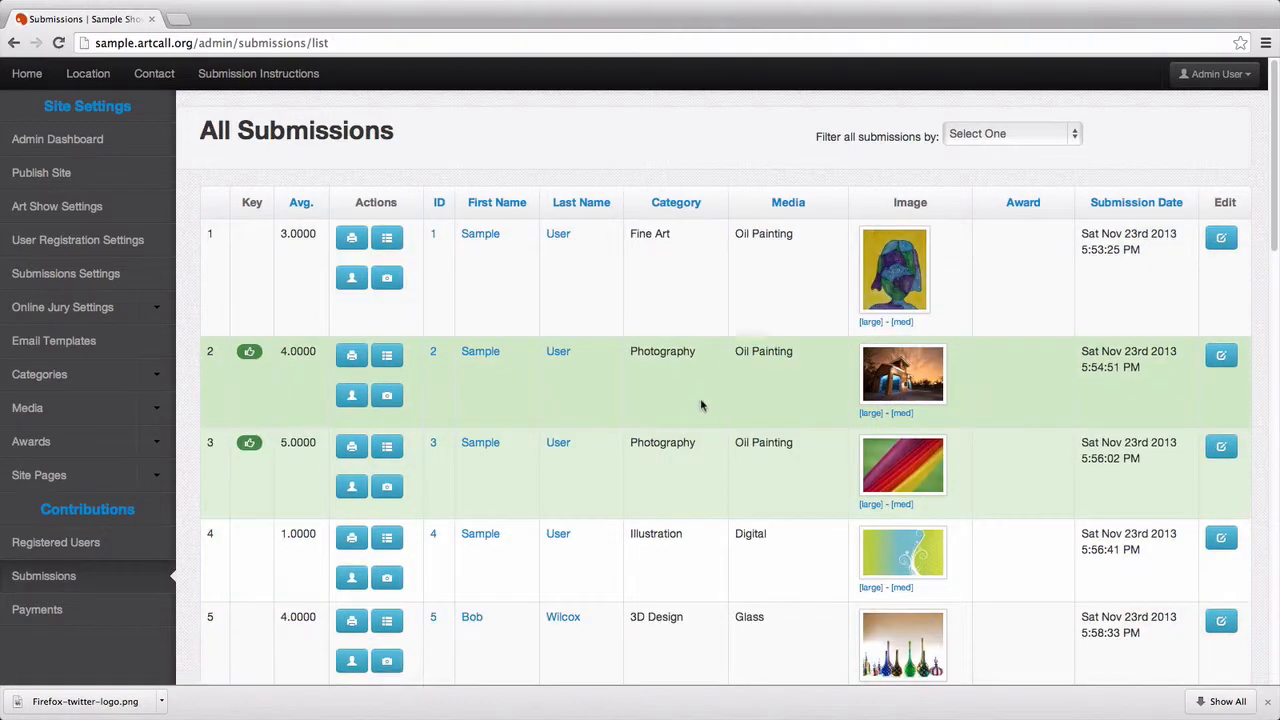
pyautogui.click(996, 138)
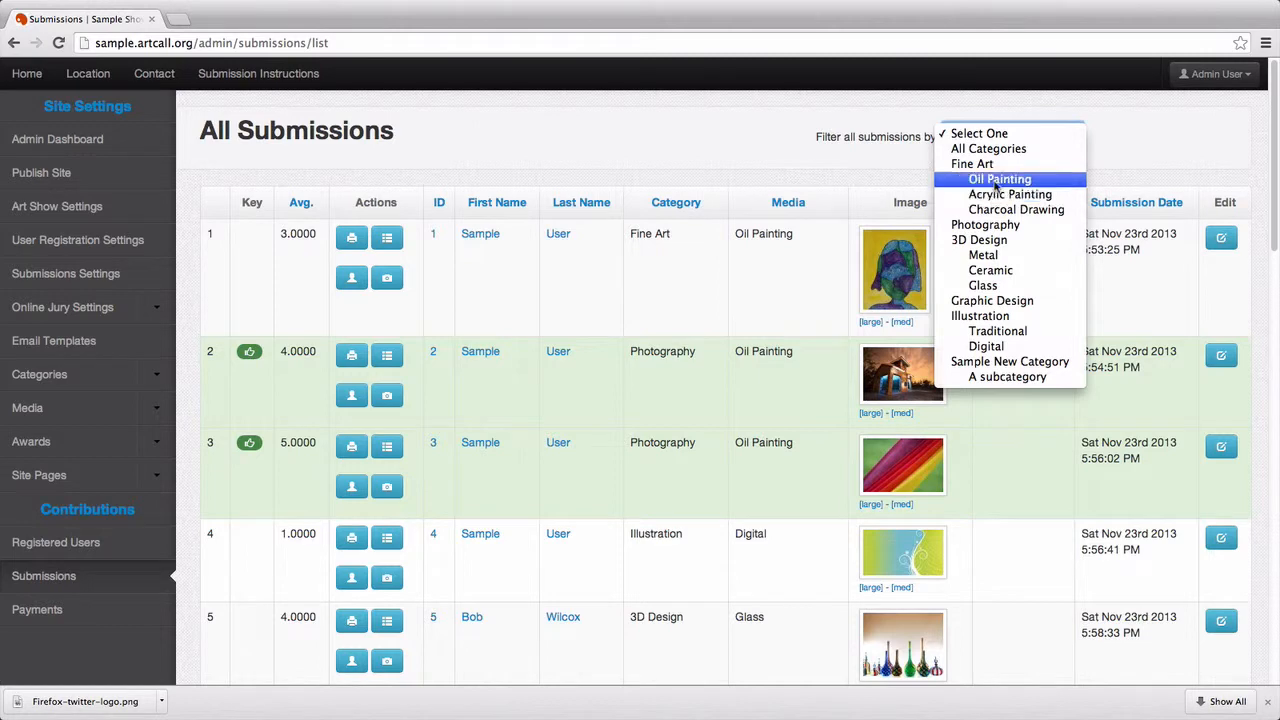
pyautogui.click(994, 240)
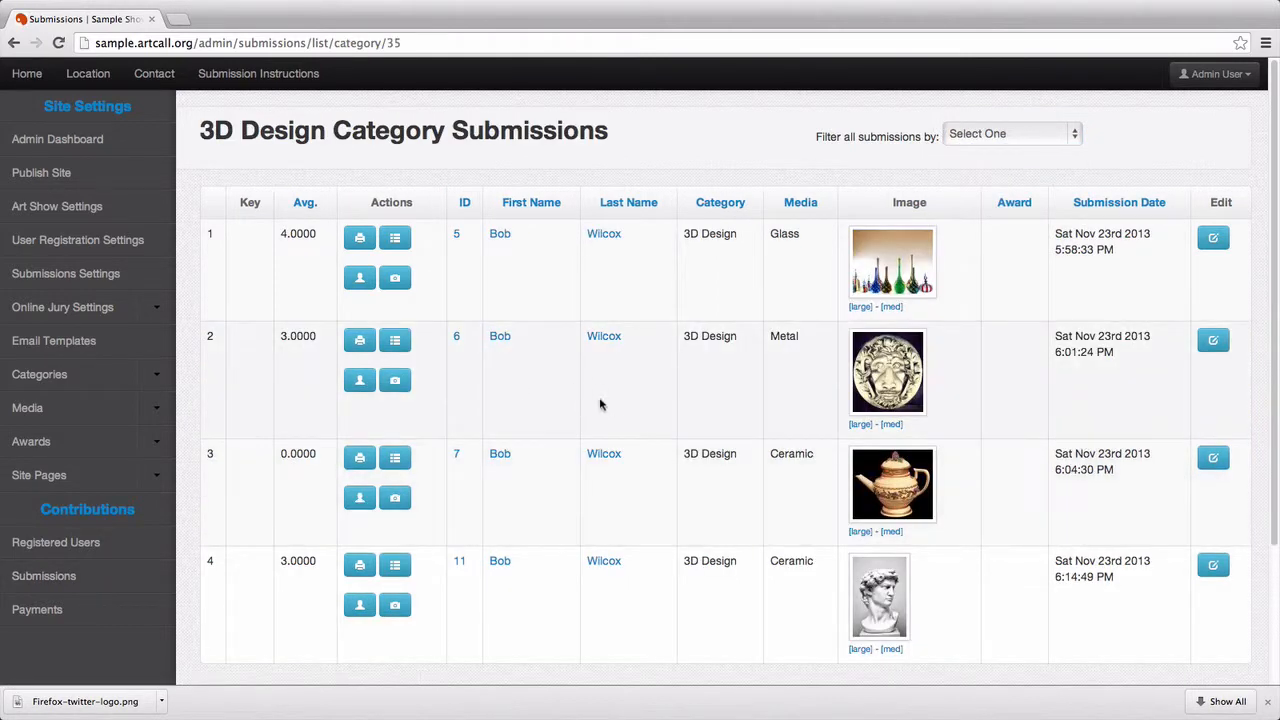
pyautogui.click(304, 202)
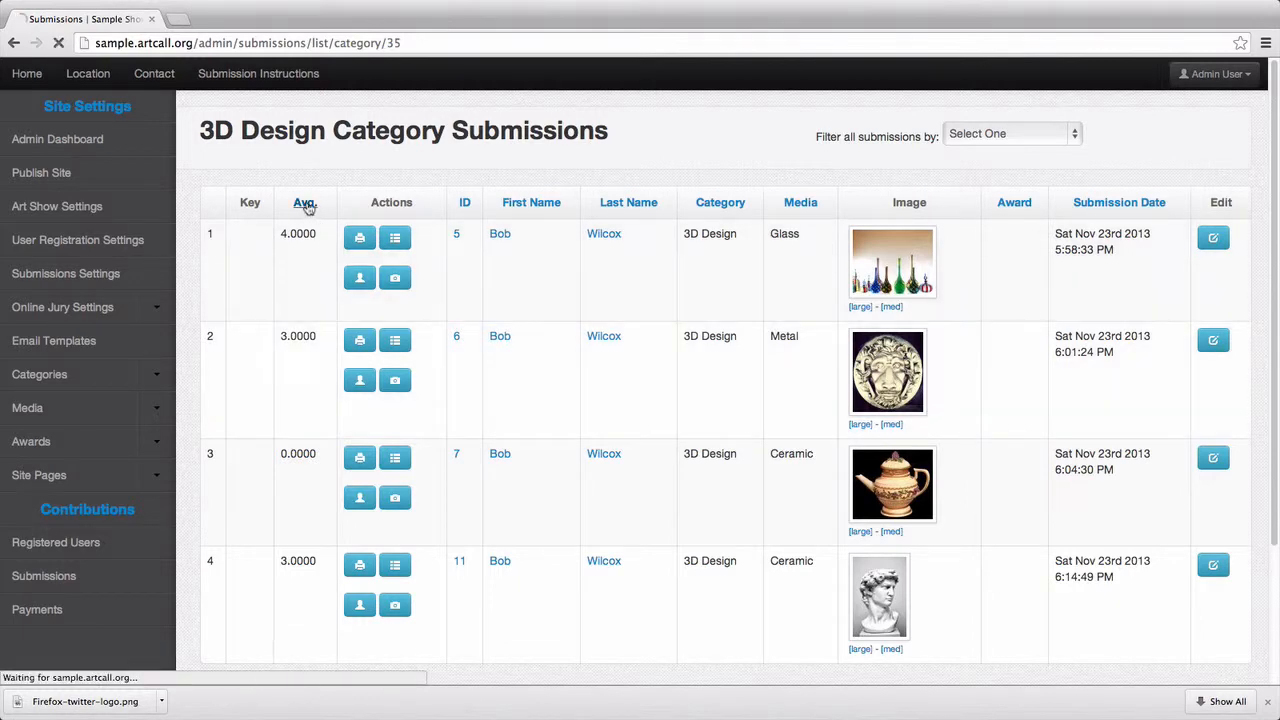
pyautogui.click(306, 203)
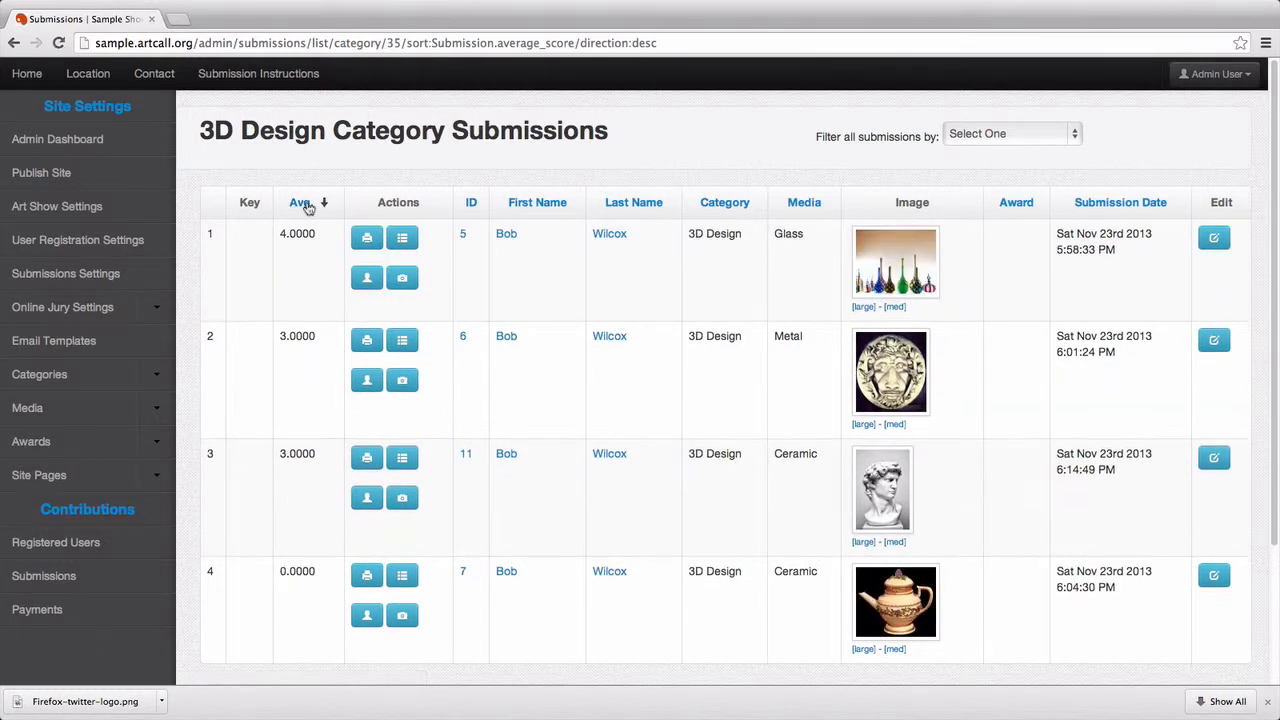
# Examine the average scores of the 3D Design entries and the jury history of the lowest-rated teapot submission.
pyautogui.moveTo(281, 235); pyautogui.dragTo(311, 236)
pyautogui.moveTo(281, 337); pyautogui.dragTo(315, 338)
pyautogui.moveTo(281, 453); pyautogui.dragTo(303, 455)
pyautogui.moveTo(280, 572); pyautogui.dragTo(314, 572)
pyautogui.moveTo(401, 576)
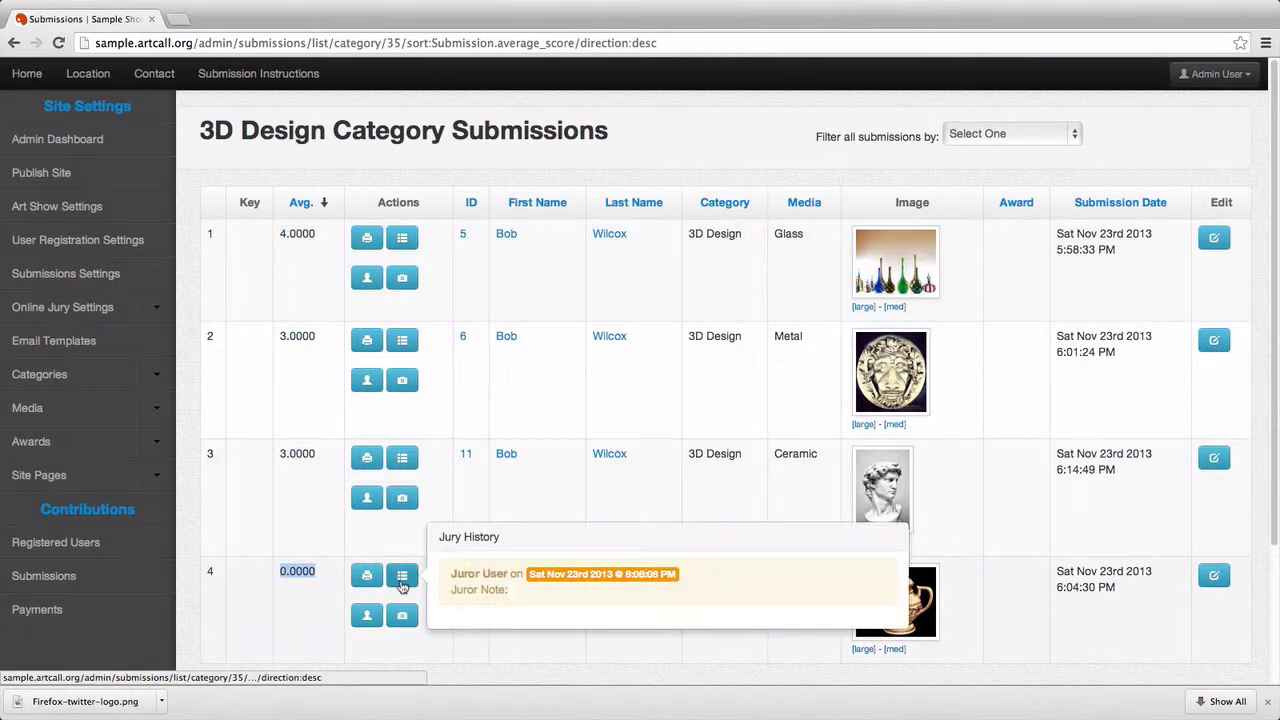
pyautogui.click(316, 503)
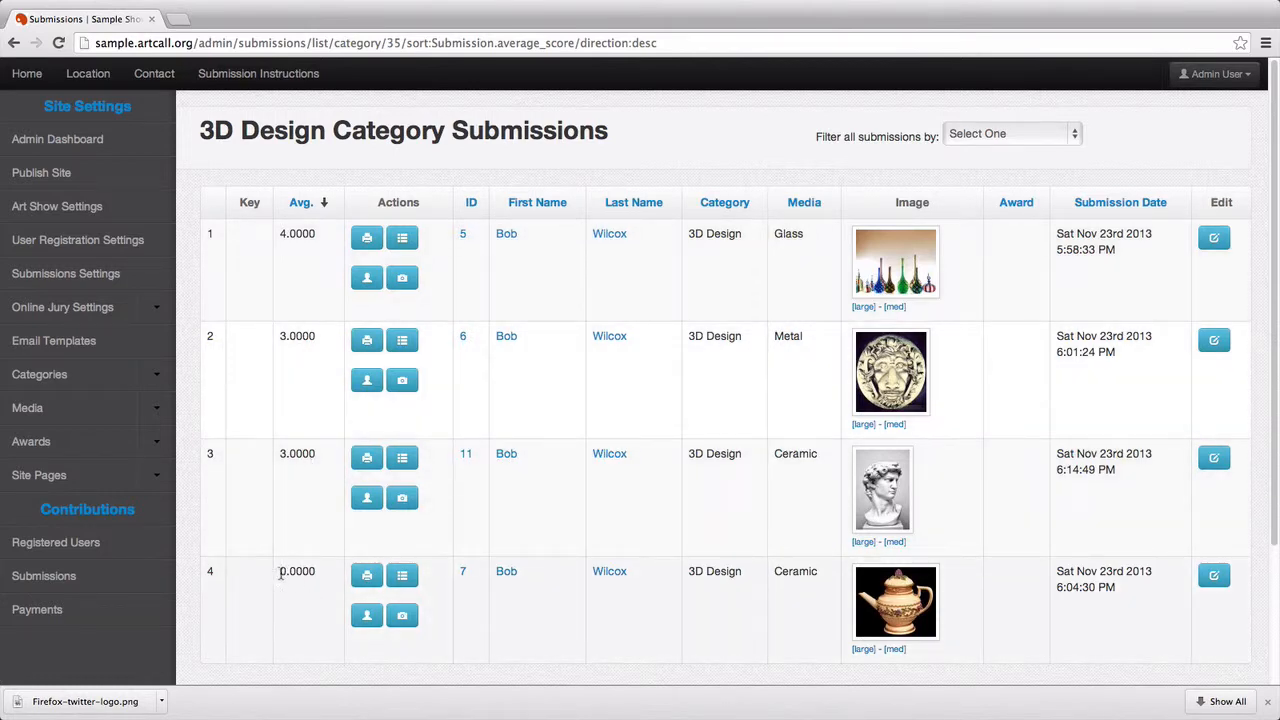
pyautogui.moveTo(281, 573); pyautogui.dragTo(316, 571)
pyautogui.moveTo(280, 453); pyautogui.dragTo(304, 452)
pyautogui.moveTo(280, 337); pyautogui.dragTo(308, 336)
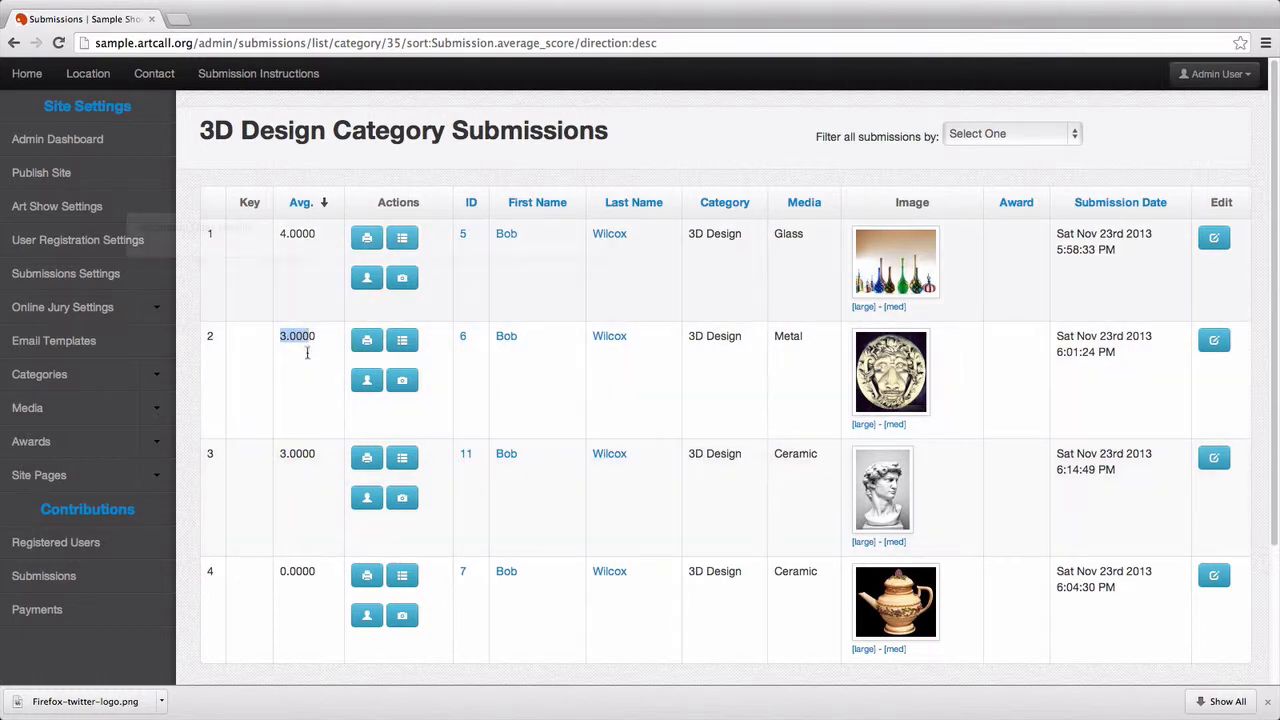
pyautogui.click(298, 292)
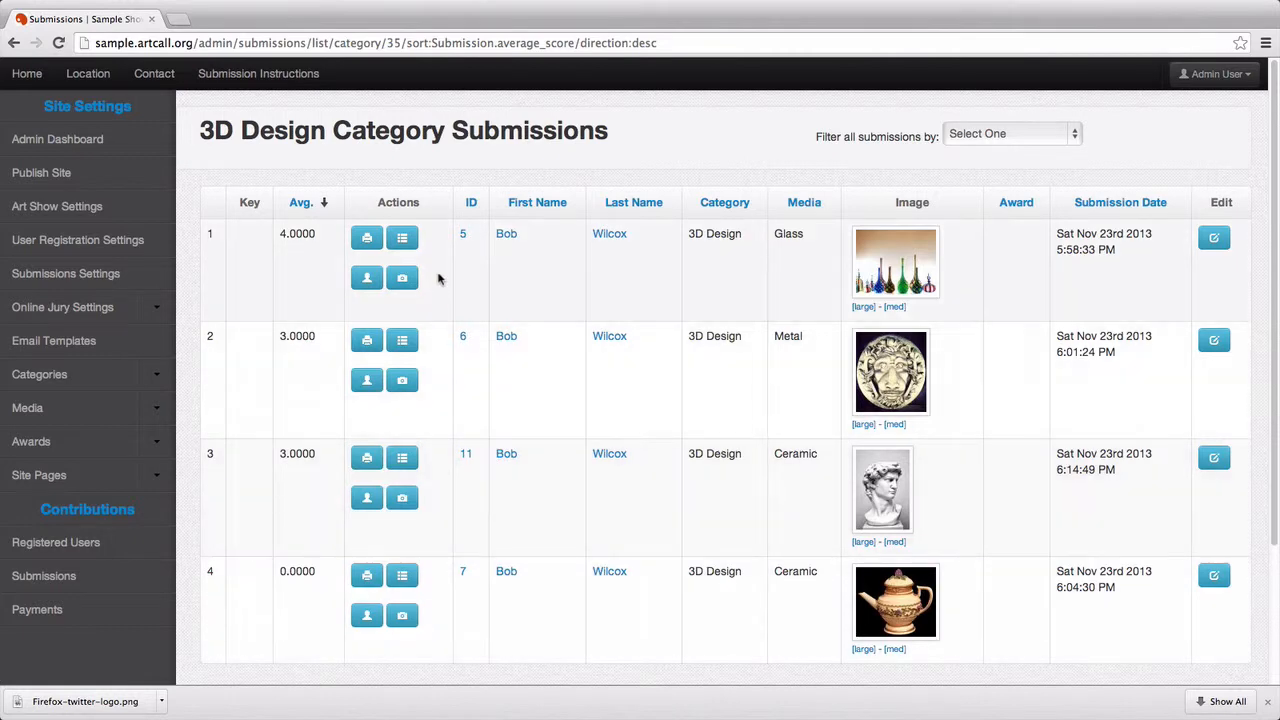
# Open the Mark Juried Status tool and choose the 3D Design category with the status Juried In.
pyautogui.click(130, 318)
pyautogui.click(68, 341)
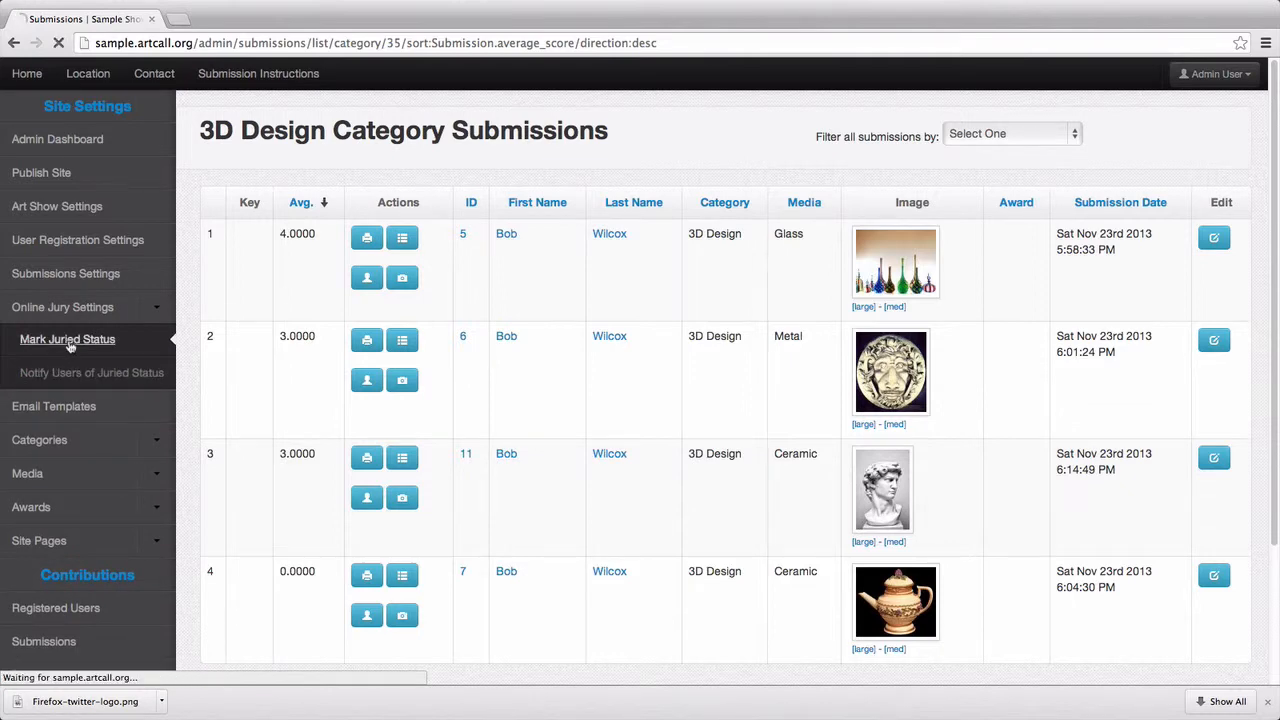
pyautogui.click(474, 251)
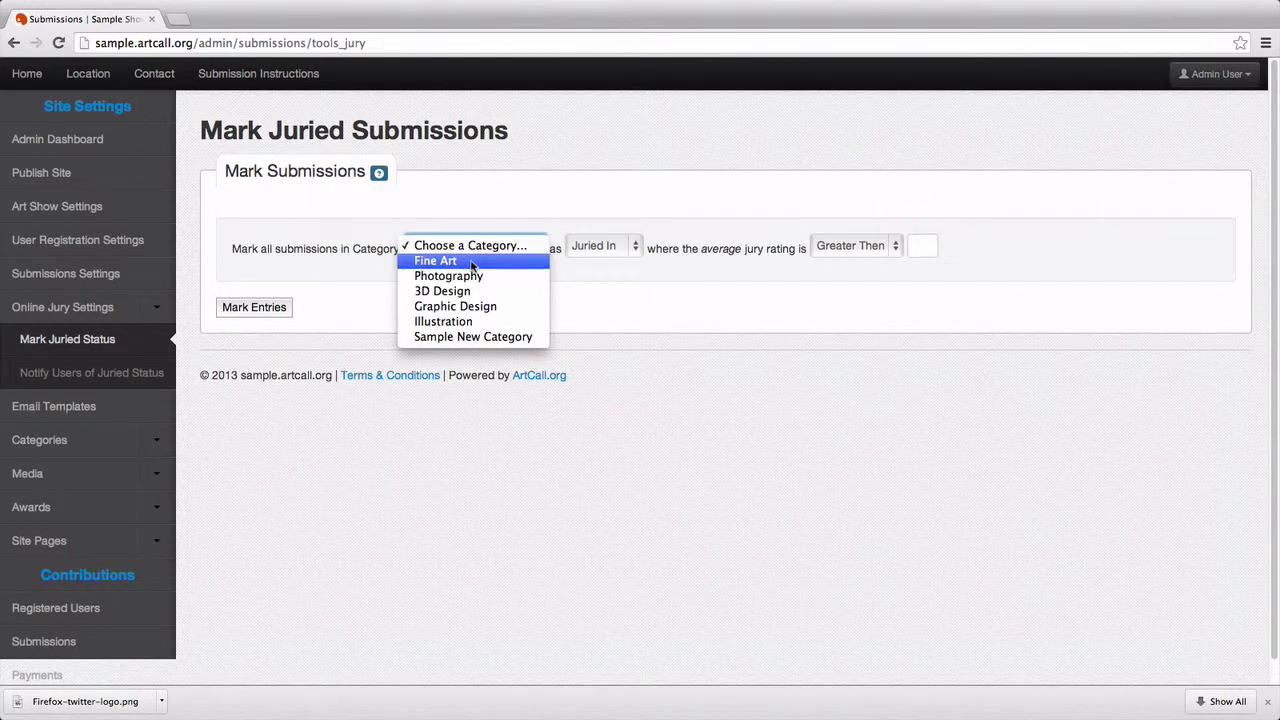
pyautogui.click(440, 291)
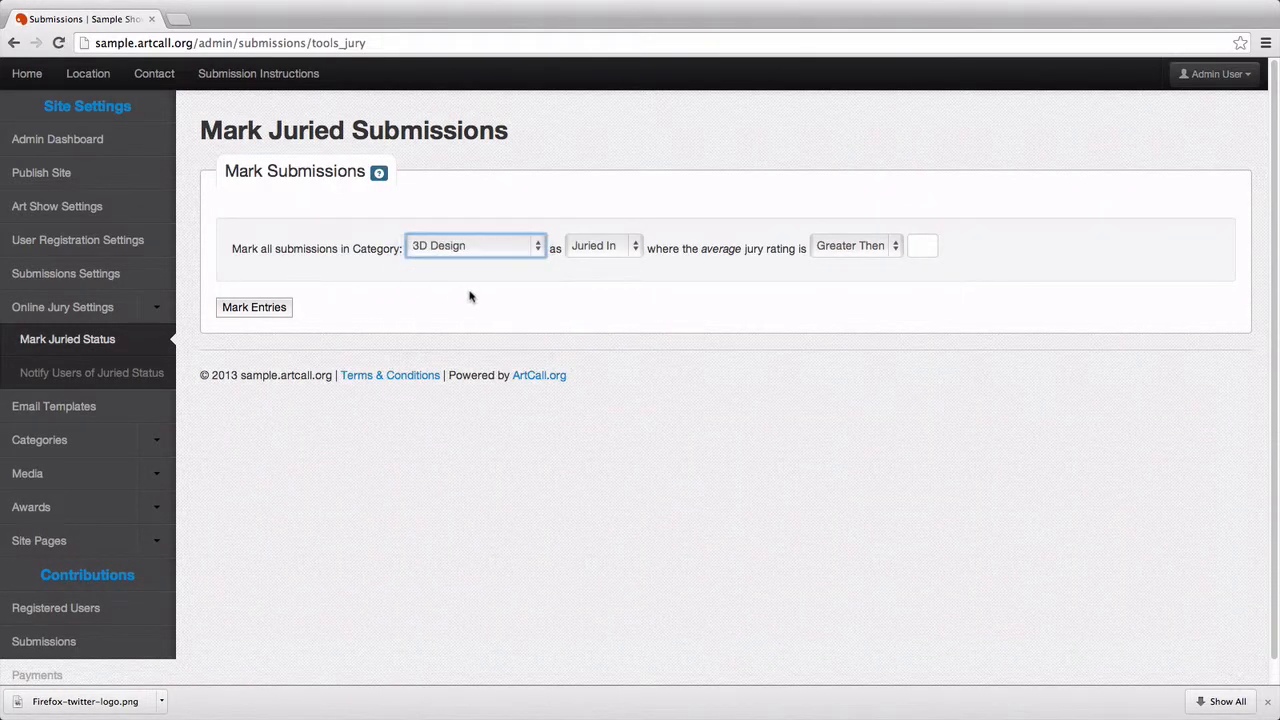
pyautogui.click(598, 250)
pyautogui.click(610, 247)
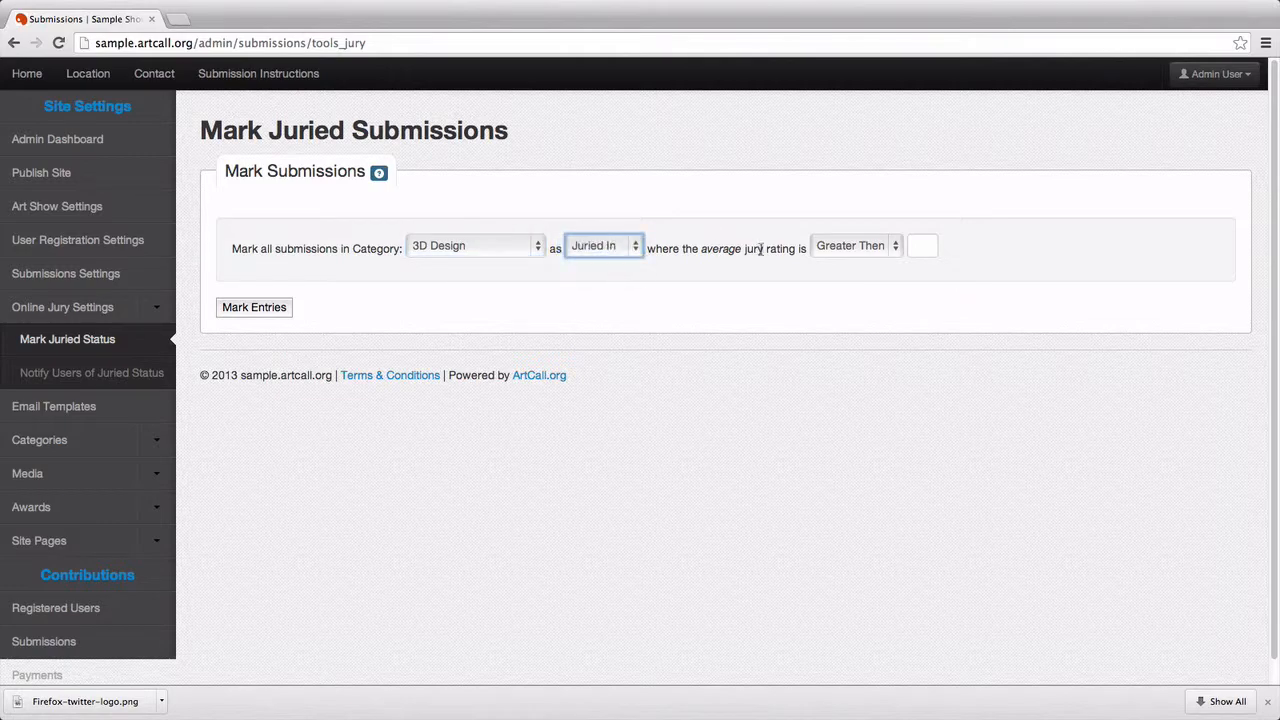
# Set the average jury rating condition to Greater Then 0 and mark the 3D Design entries.
pyautogui.click(835, 252)
pyautogui.click(835, 250)
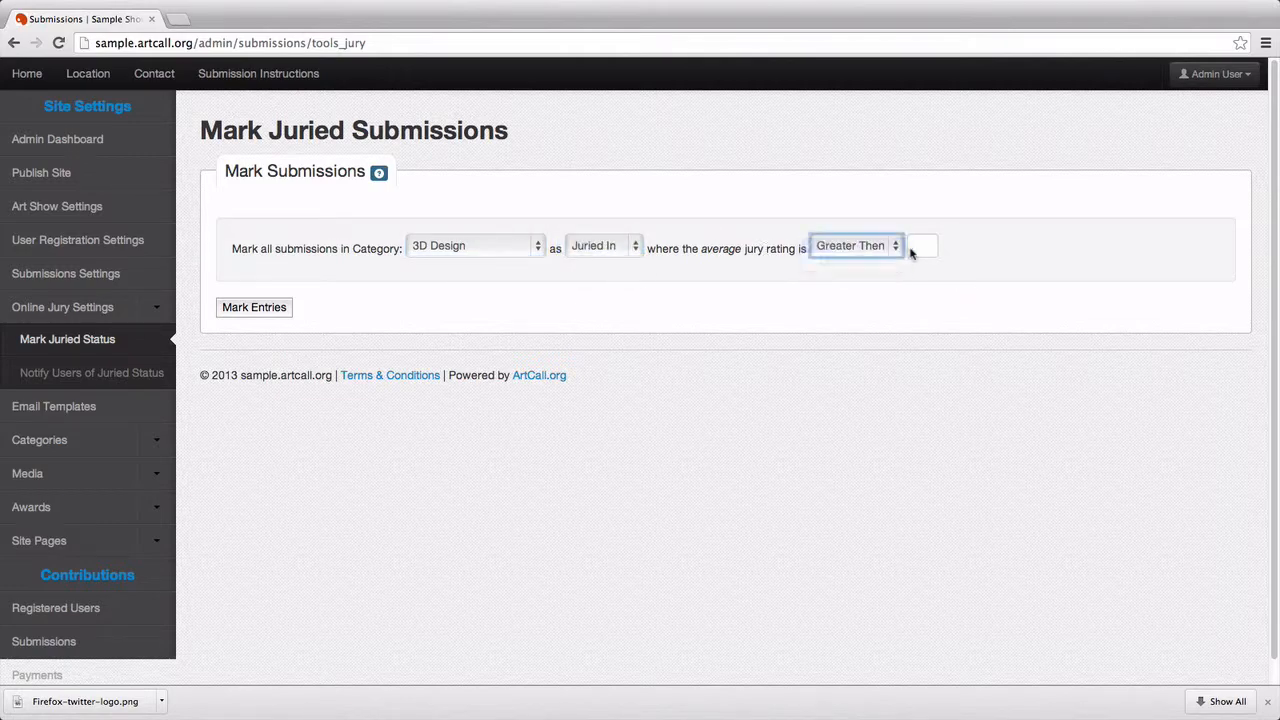
pyautogui.click(911, 248)
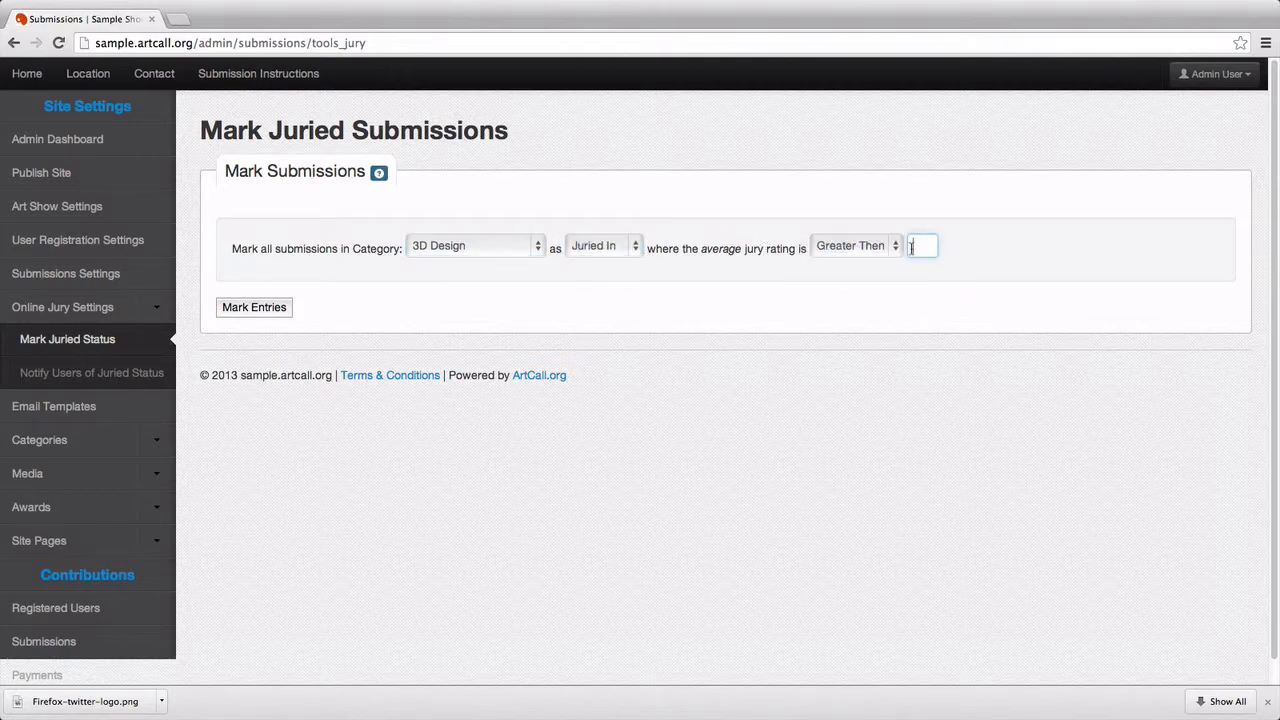
pyautogui.click(830, 318)
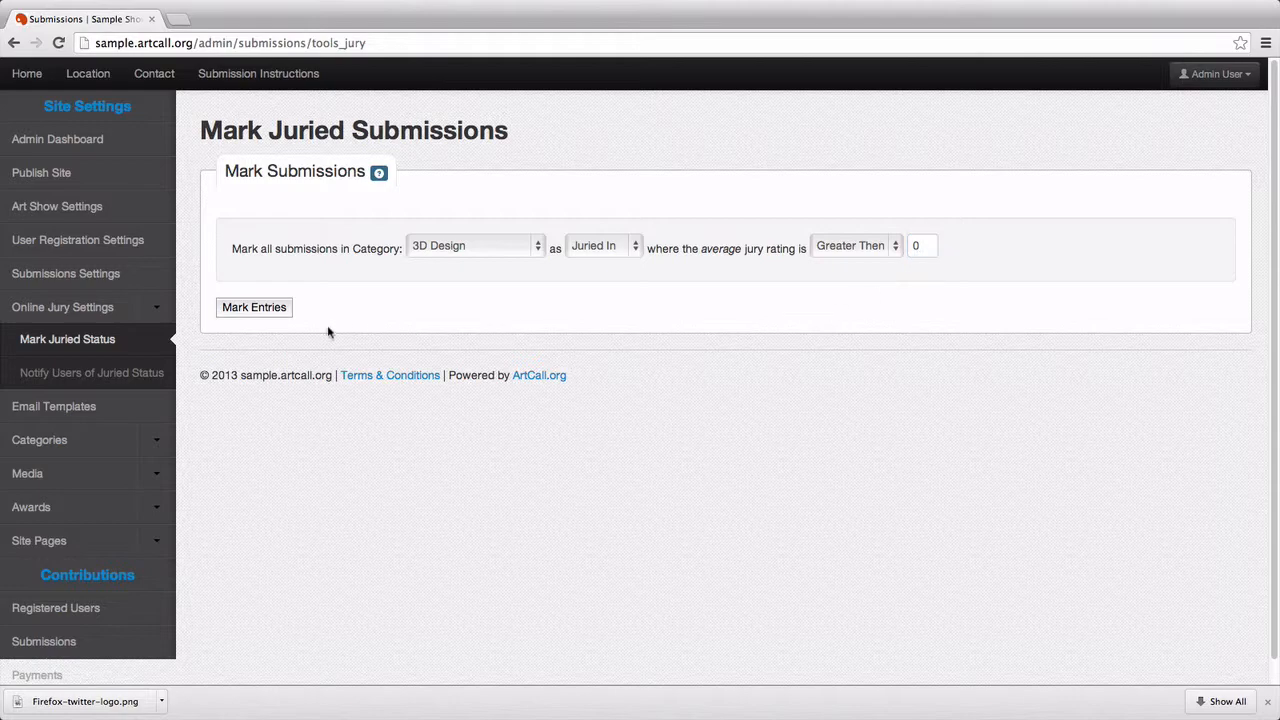
pyautogui.click(264, 316)
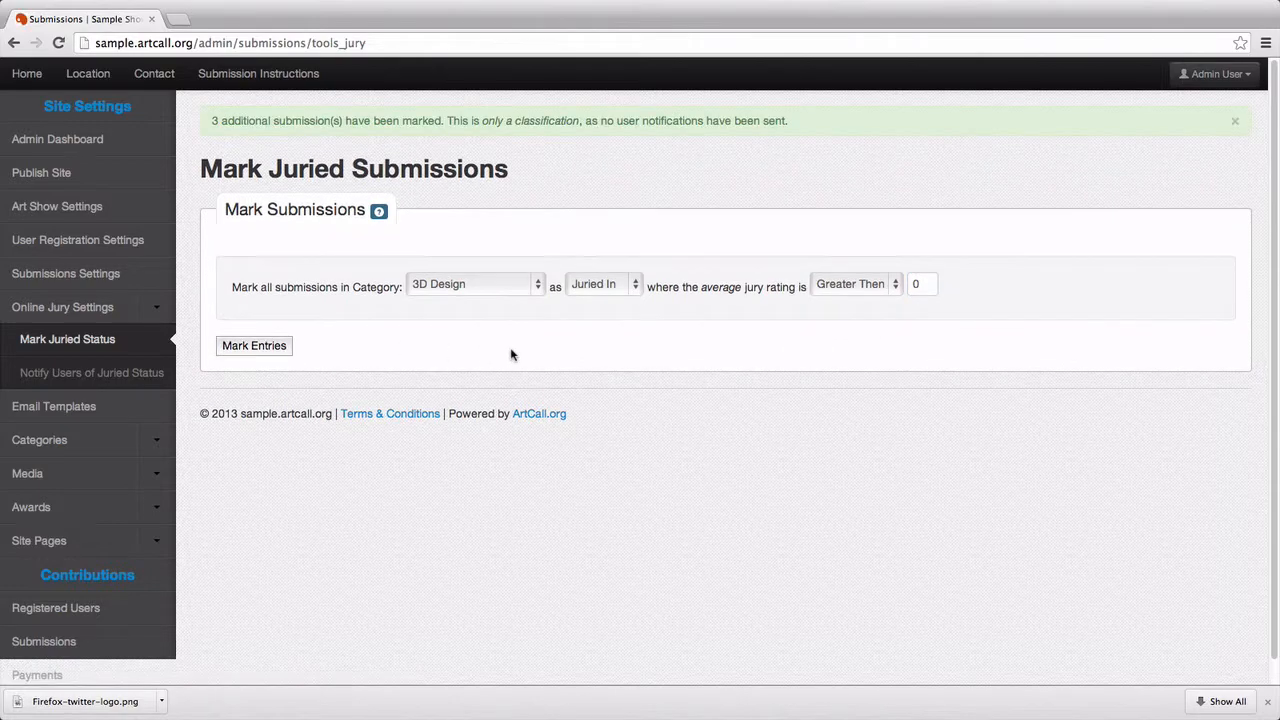
# Go back to the submissions list, filter it by 3D Design and check which entries are marked juried in.
pyautogui.click(85, 343)
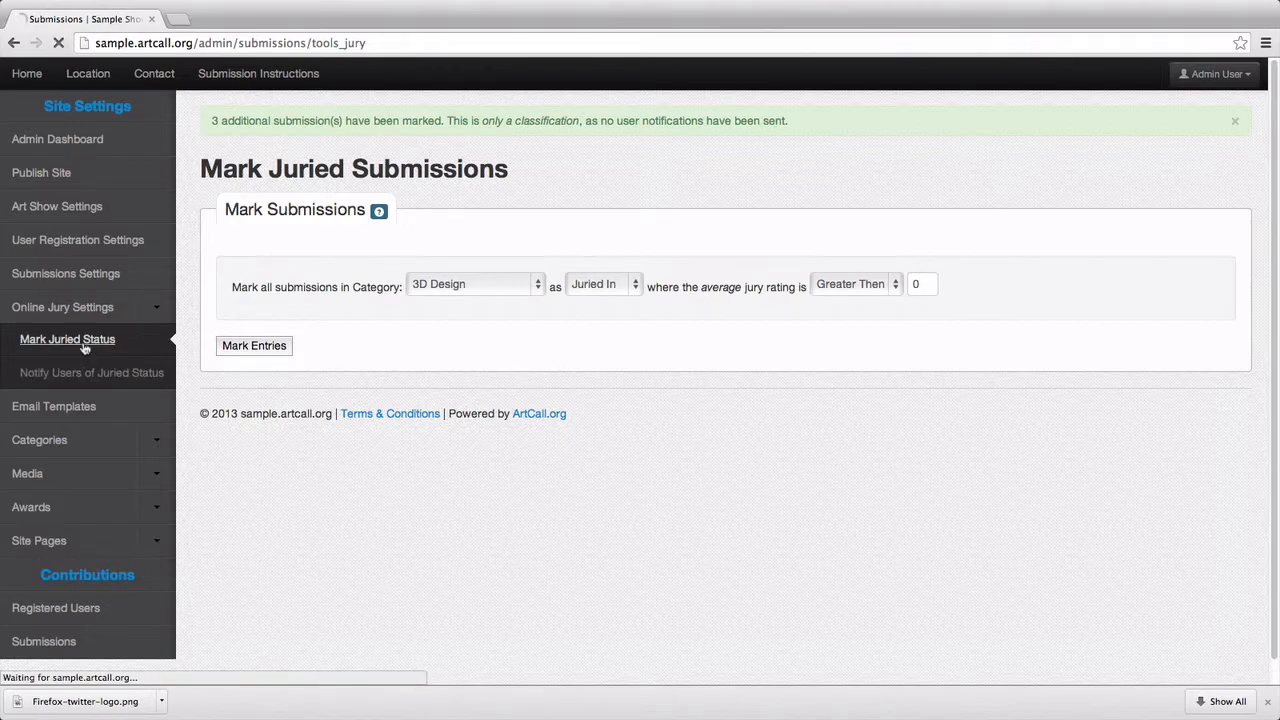
pyautogui.click(45, 641)
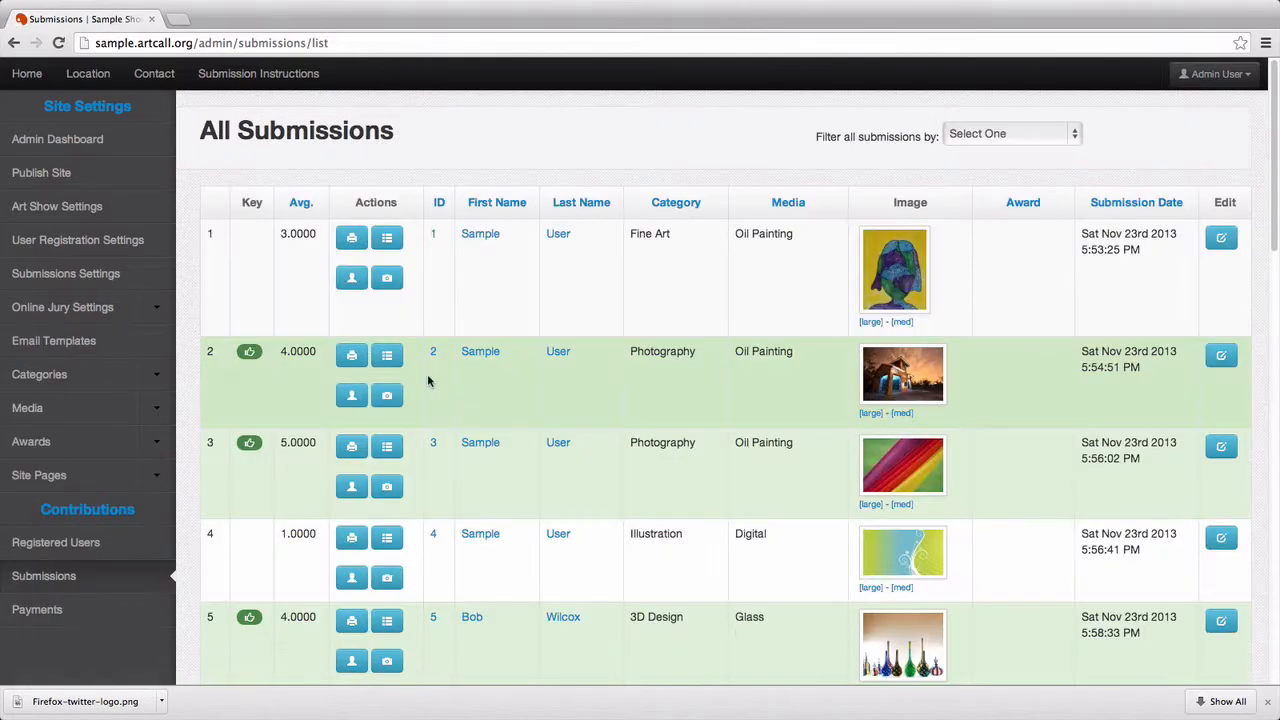
pyautogui.click(975, 134)
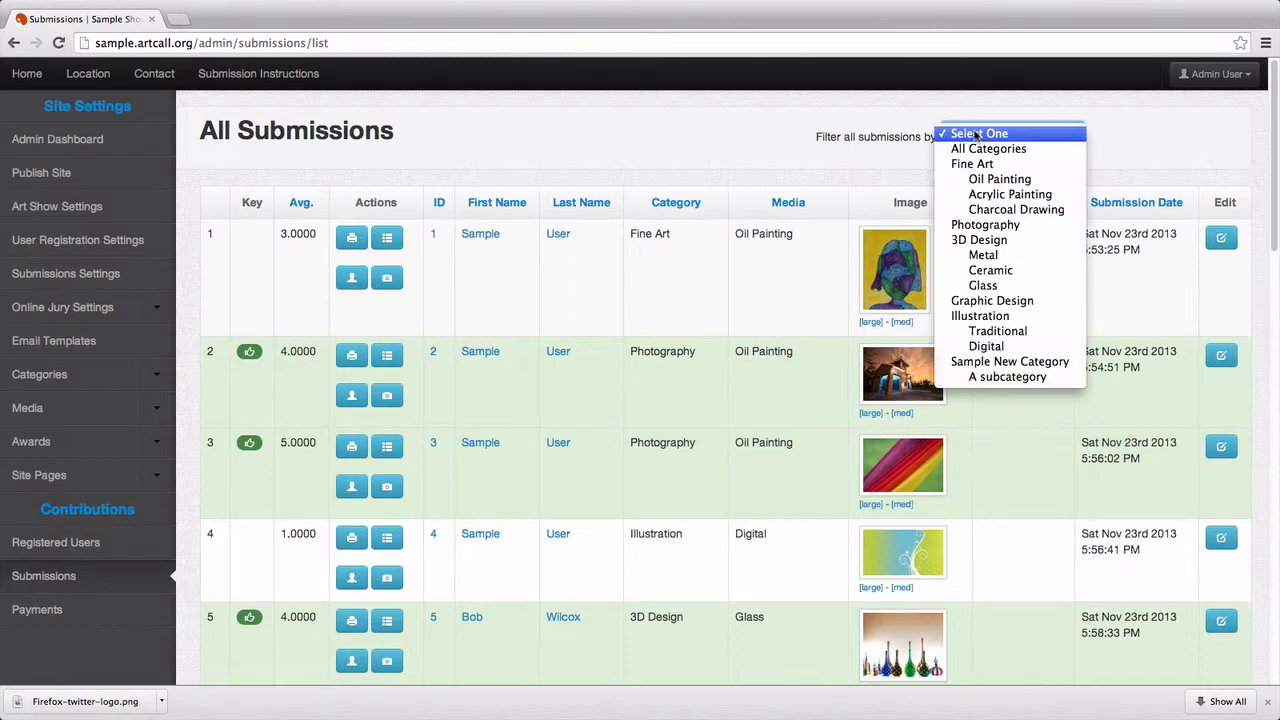
pyautogui.click(987, 242)
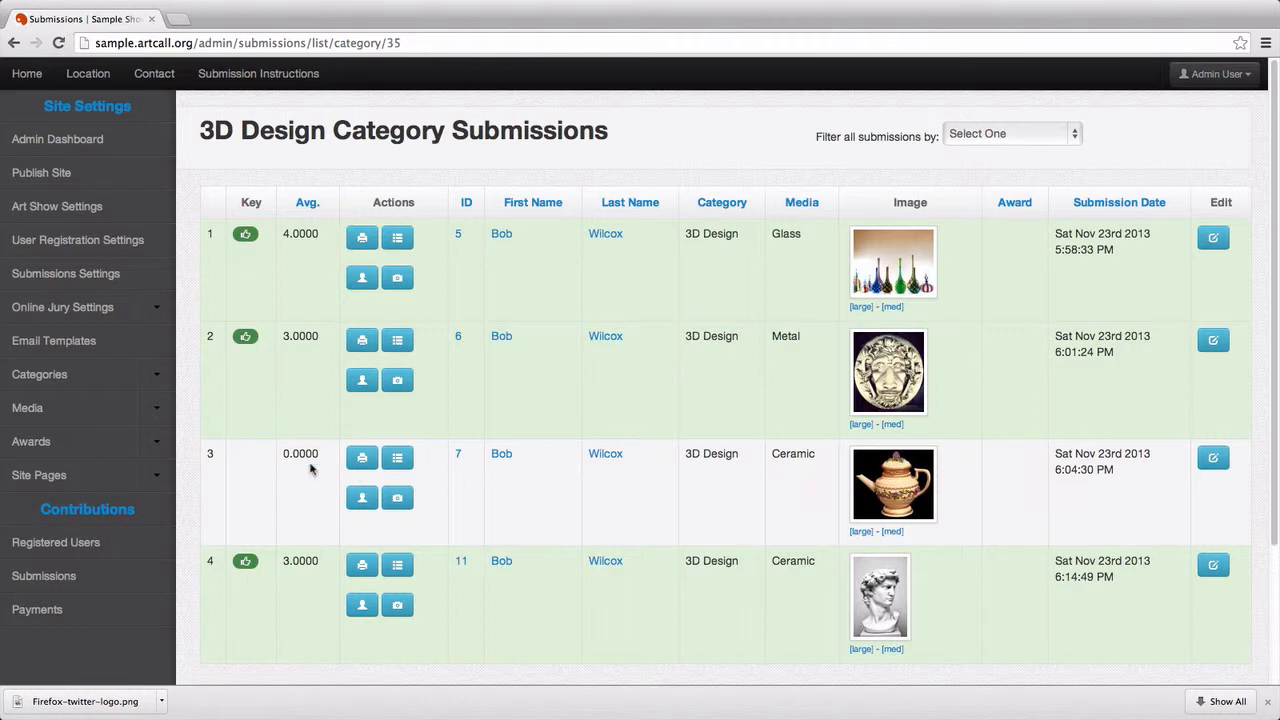
# Edit the ceramic teapot submission, set its Online Juried status to Juried In and save the submission details.
pyautogui.click(1213, 458)
pyautogui.scroll(-3, 640, 510)
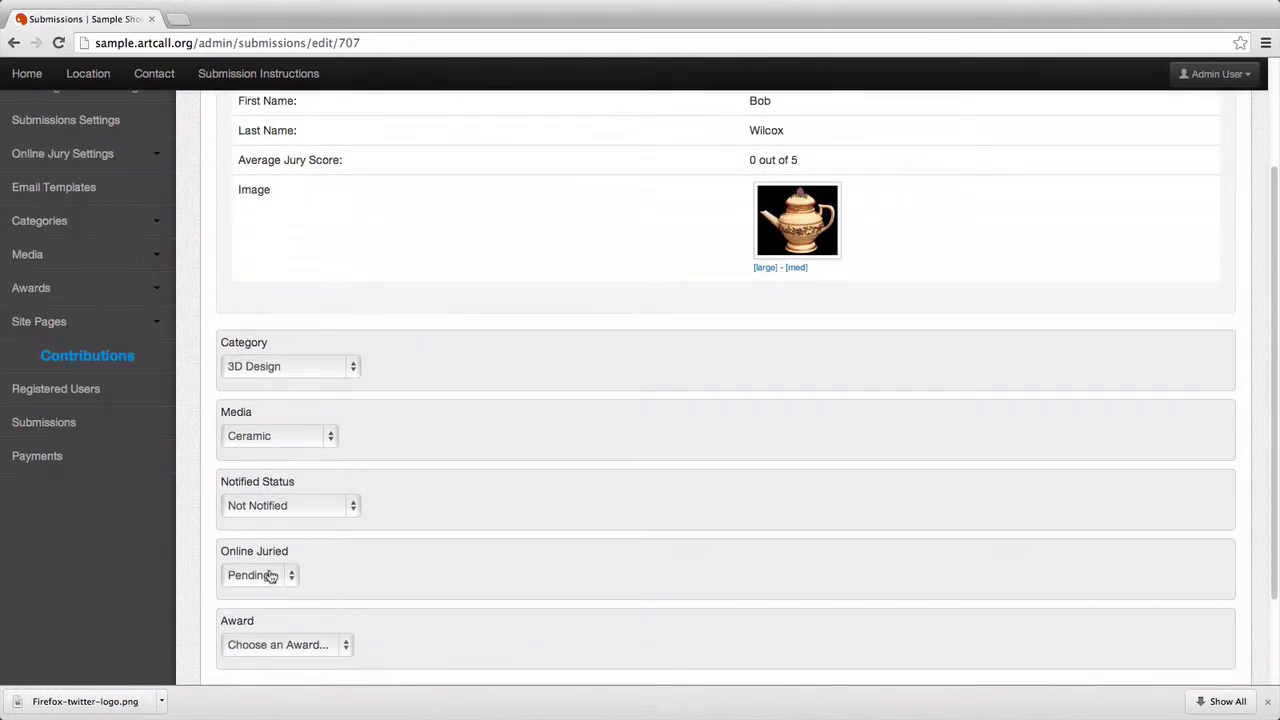
pyautogui.click(276, 578)
pyautogui.click(250, 590)
pyautogui.scroll(-1, 199, 568)
pyautogui.scroll(-1, 199, 568)
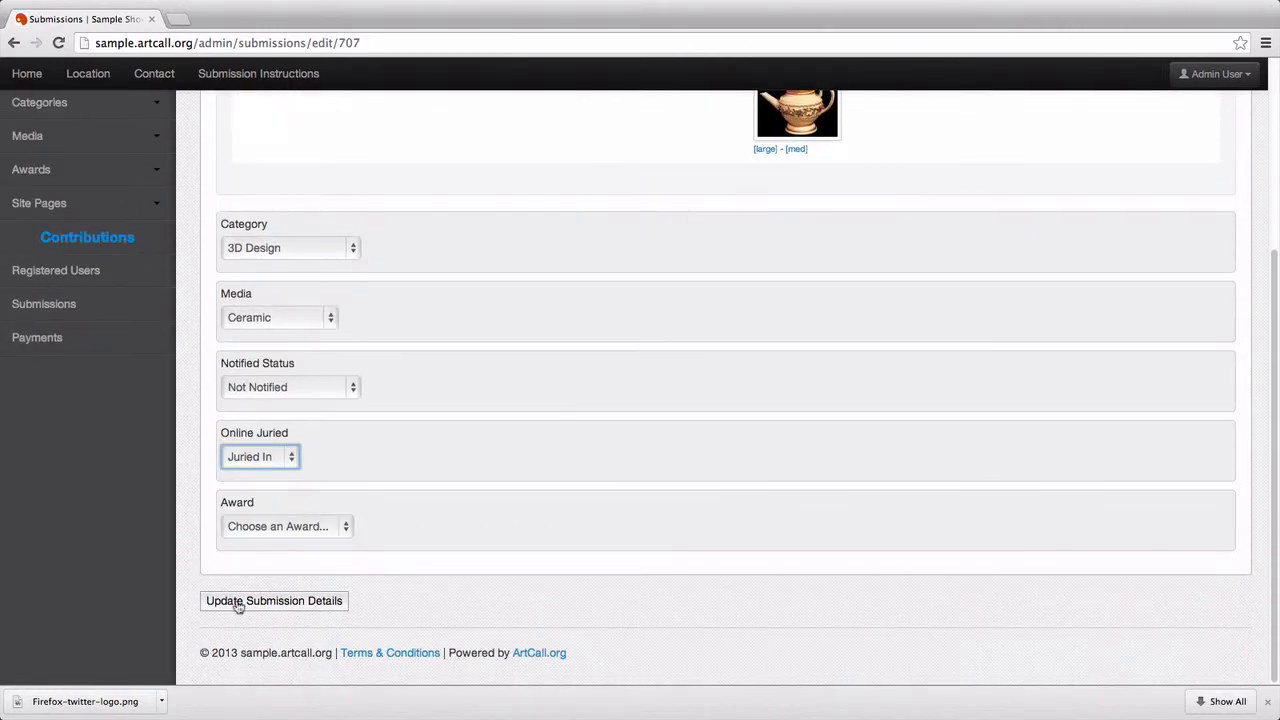
pyautogui.click(234, 606)
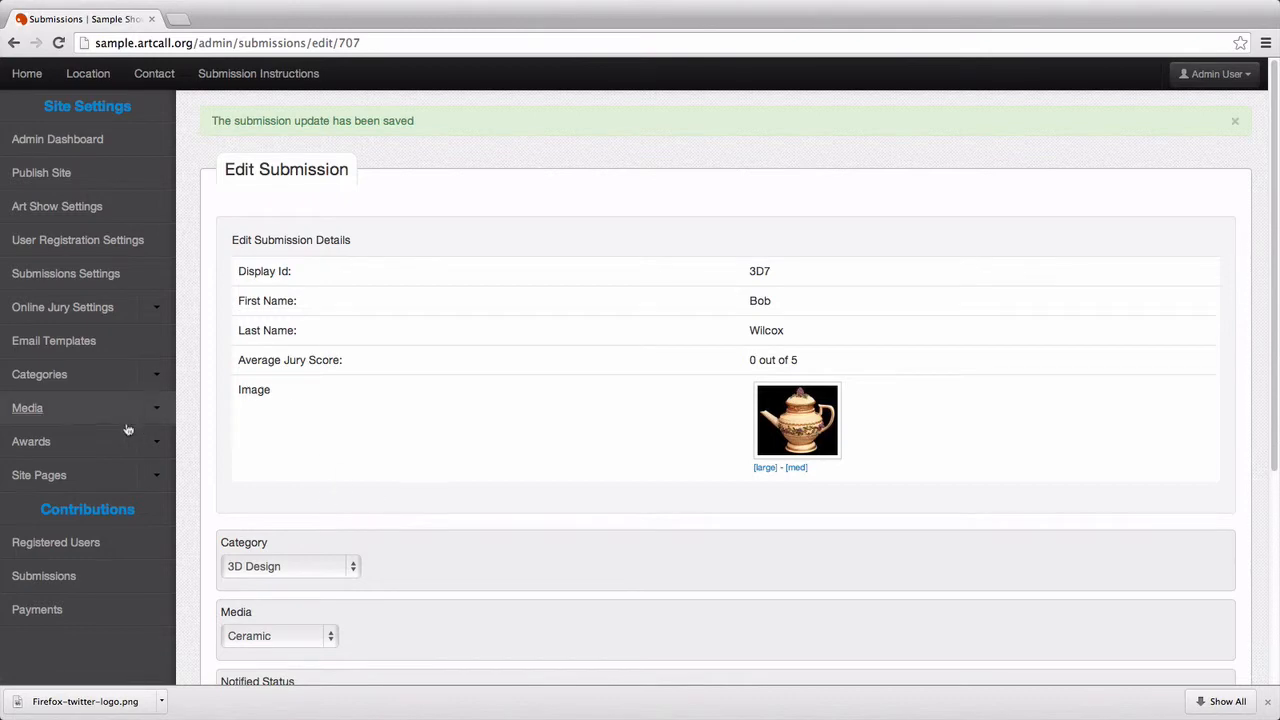
# Return to the full submissions list and check the juried in and juried out marks across all entries.
pyautogui.click(148, 577)
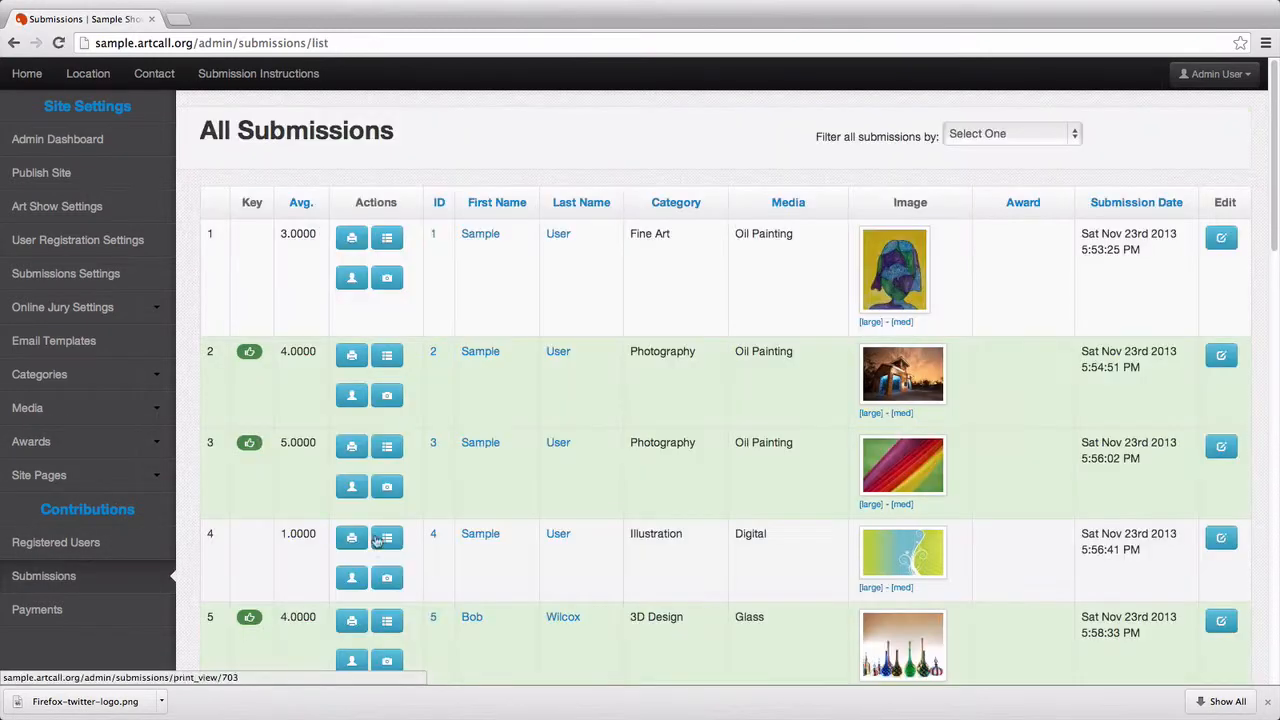
pyautogui.click(1012, 137)
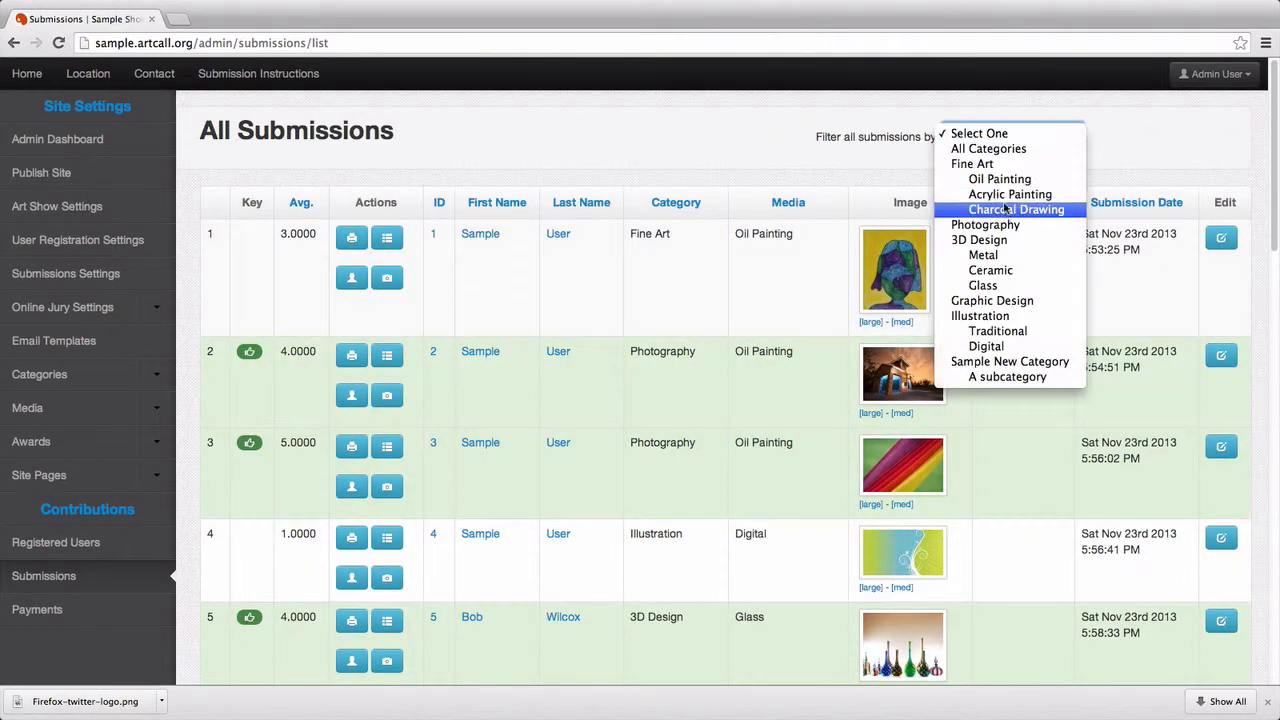
pyautogui.click(817, 153)
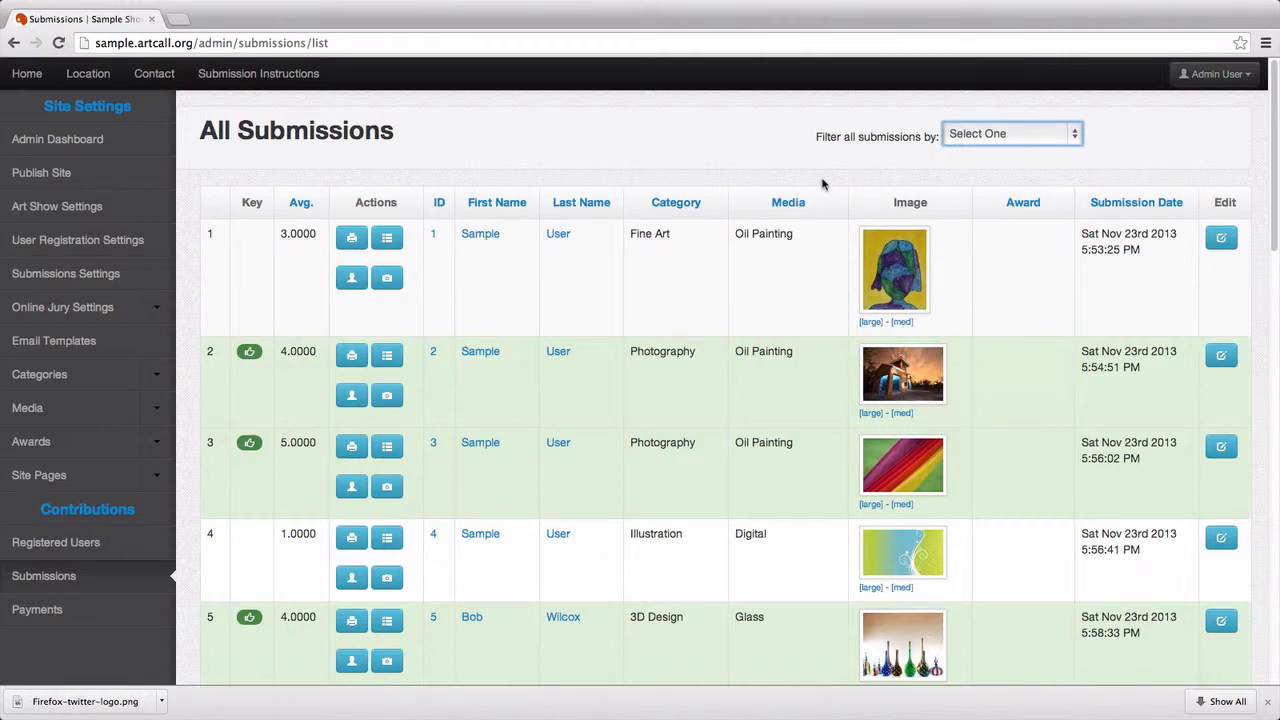
pyautogui.scroll(-10, 531, 288)
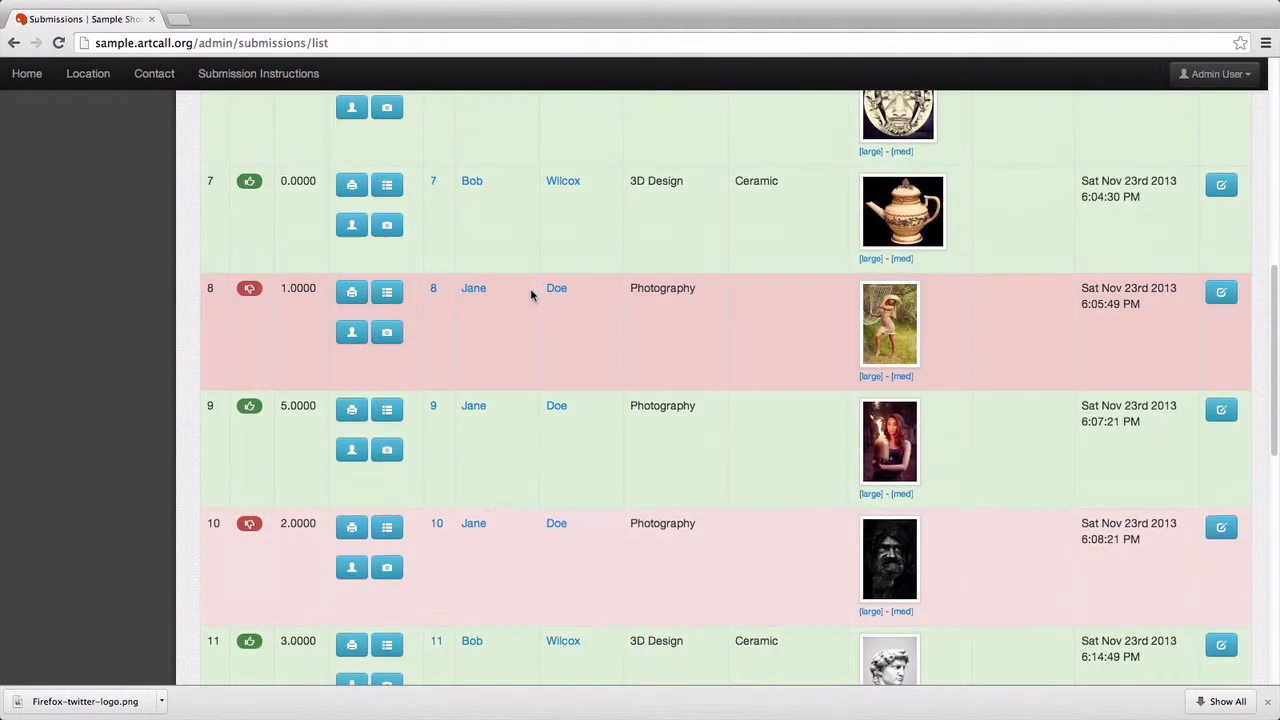
pyautogui.scroll(-6, 530, 290)
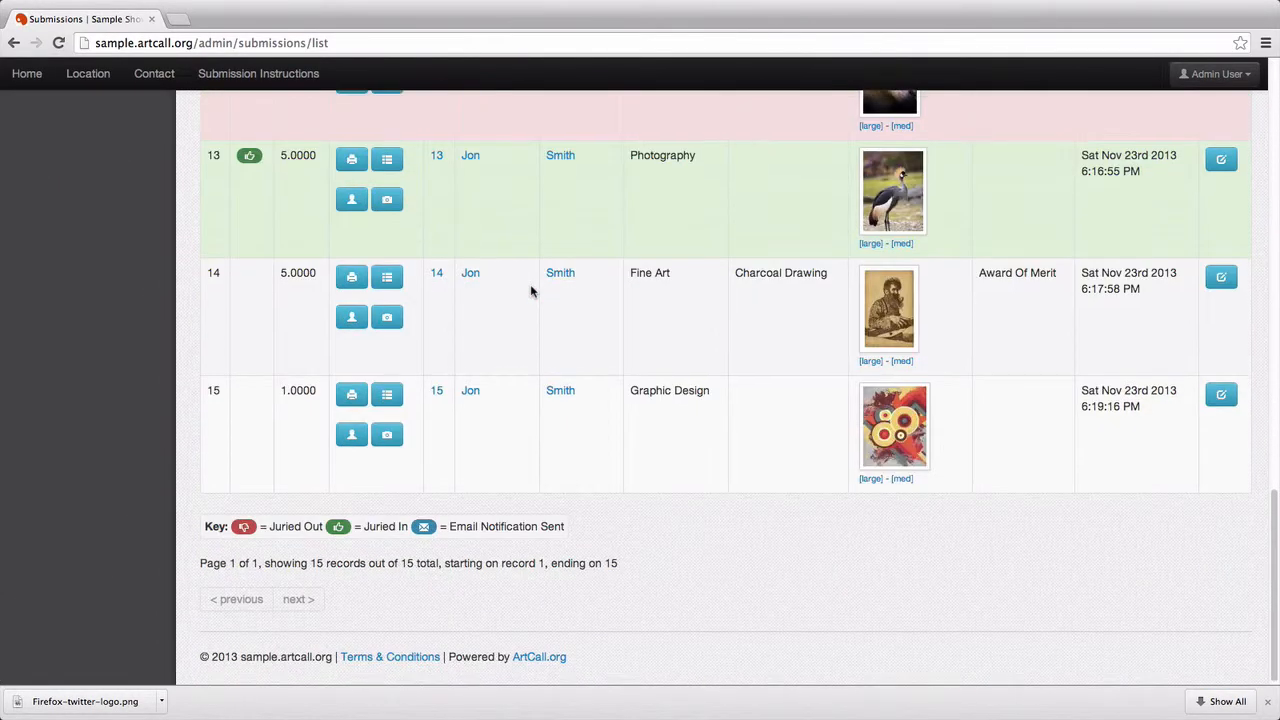
pyautogui.scroll(3, 530, 290)
pyautogui.scroll(3, 530, 290)
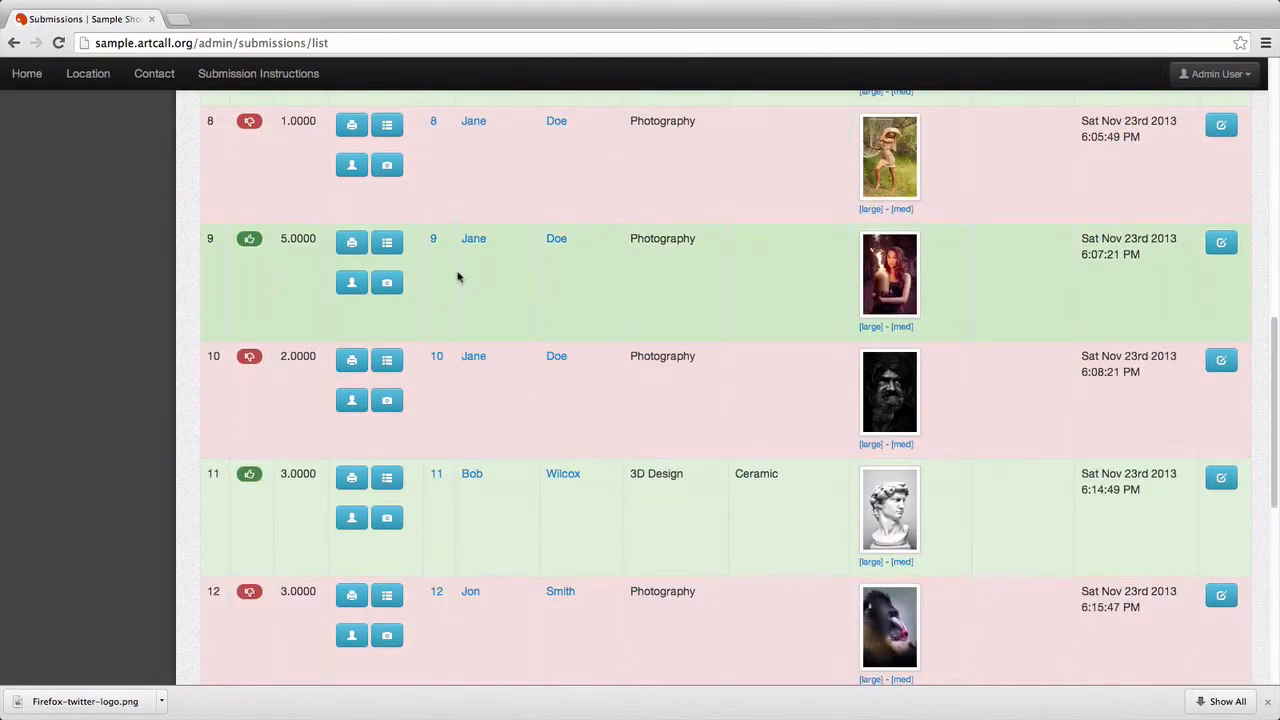
pyautogui.scroll(5, 457, 275)
pyautogui.scroll(5, 457, 277)
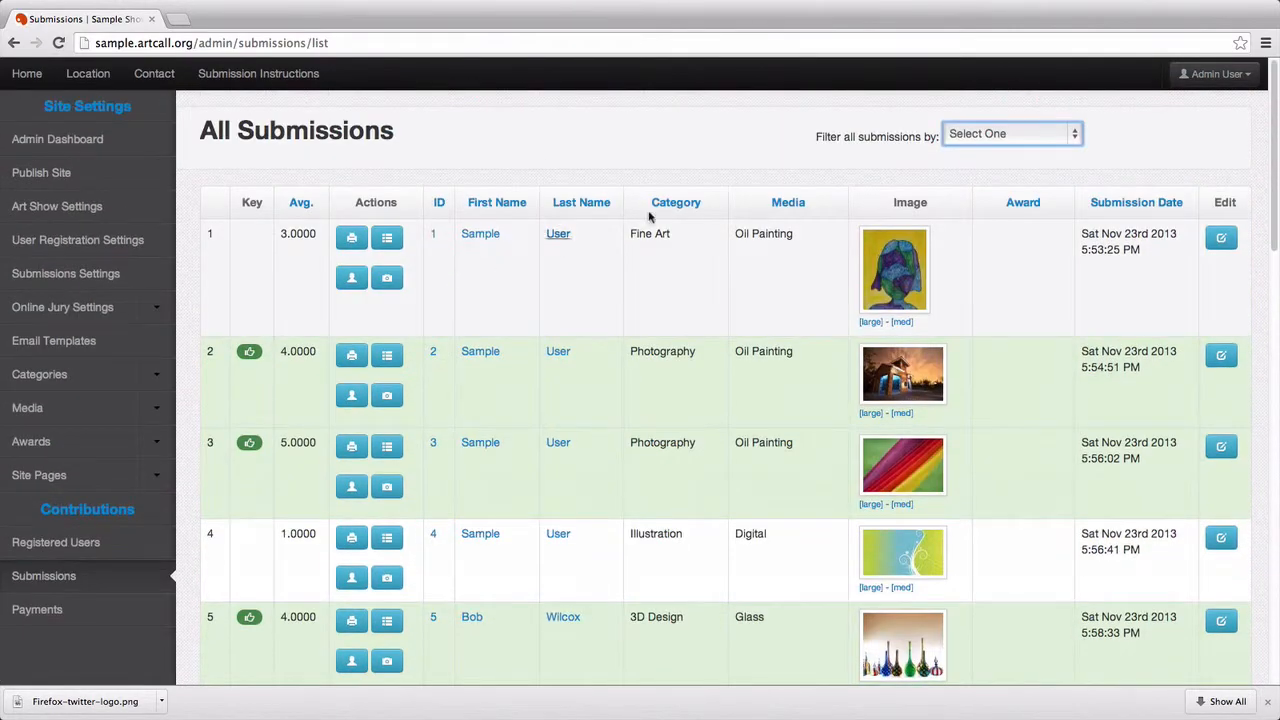
# Filter the submissions by 3D Design and check the juried status mark of each entry against the key.
pyautogui.click(948, 137)
pyautogui.click(980, 240)
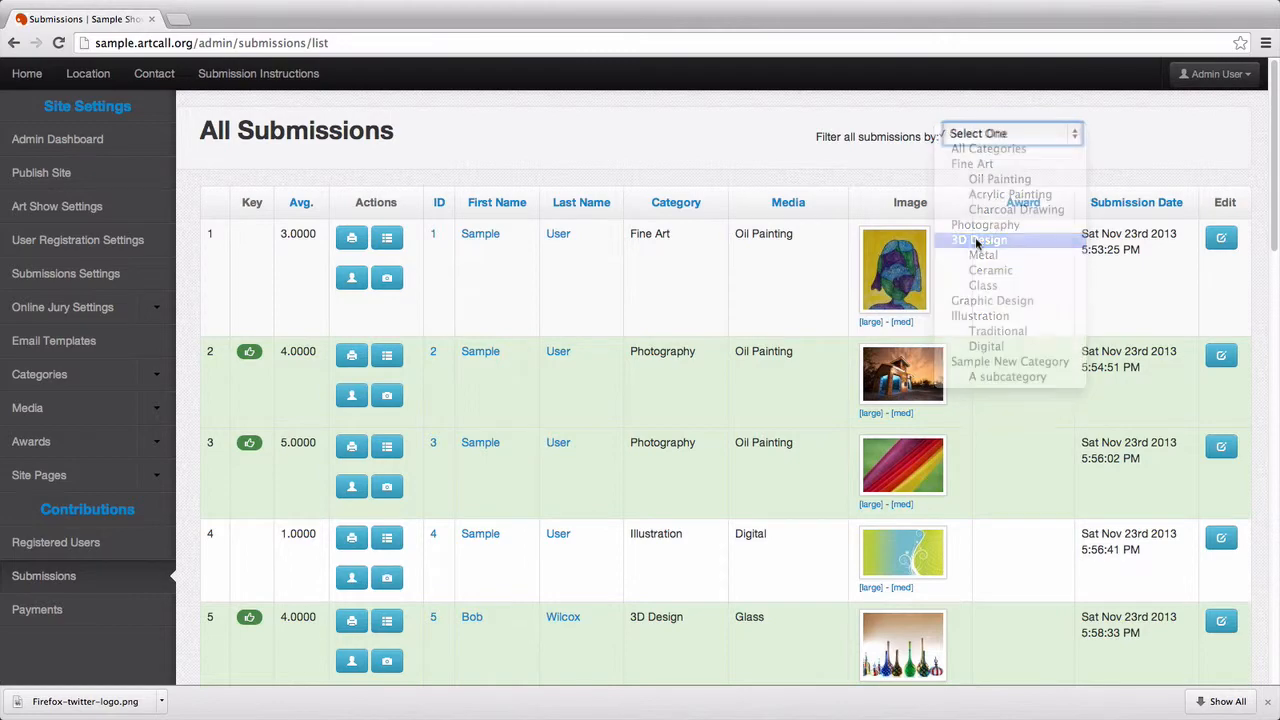
pyautogui.scroll(5, 523, 243)
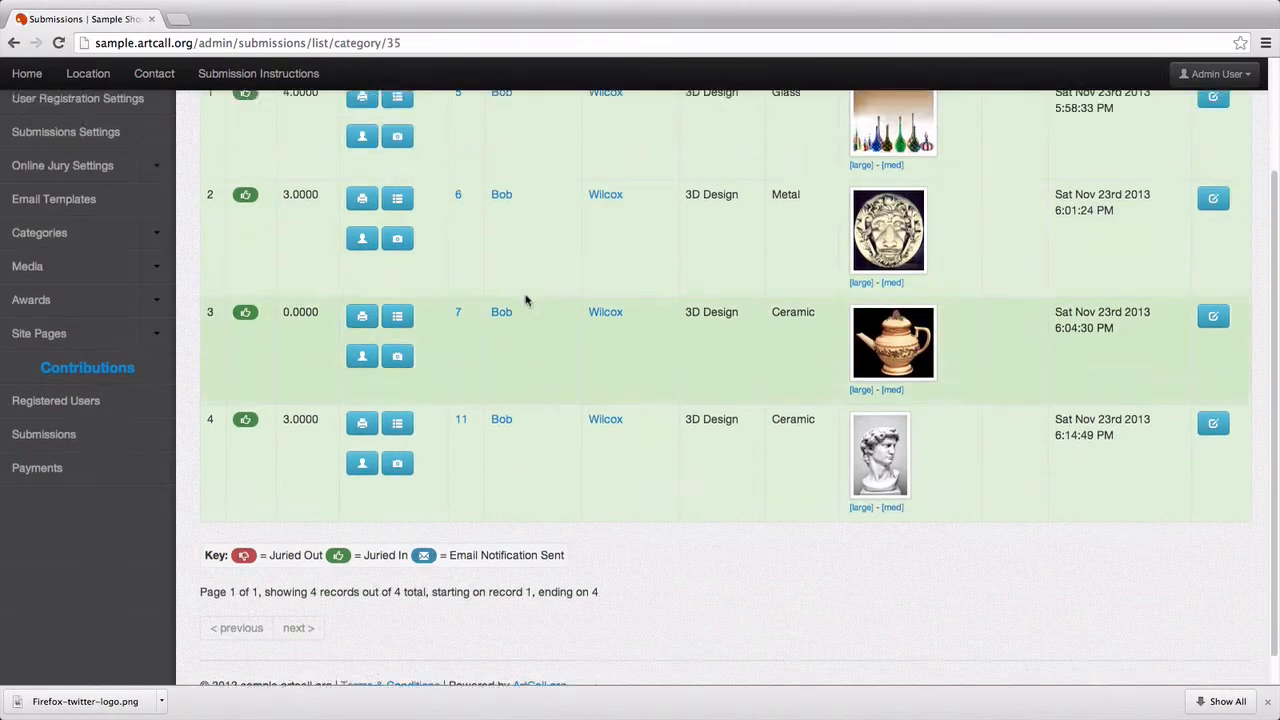
pyautogui.scroll(-3, 530, 475)
pyautogui.scroll(3, 543, 431)
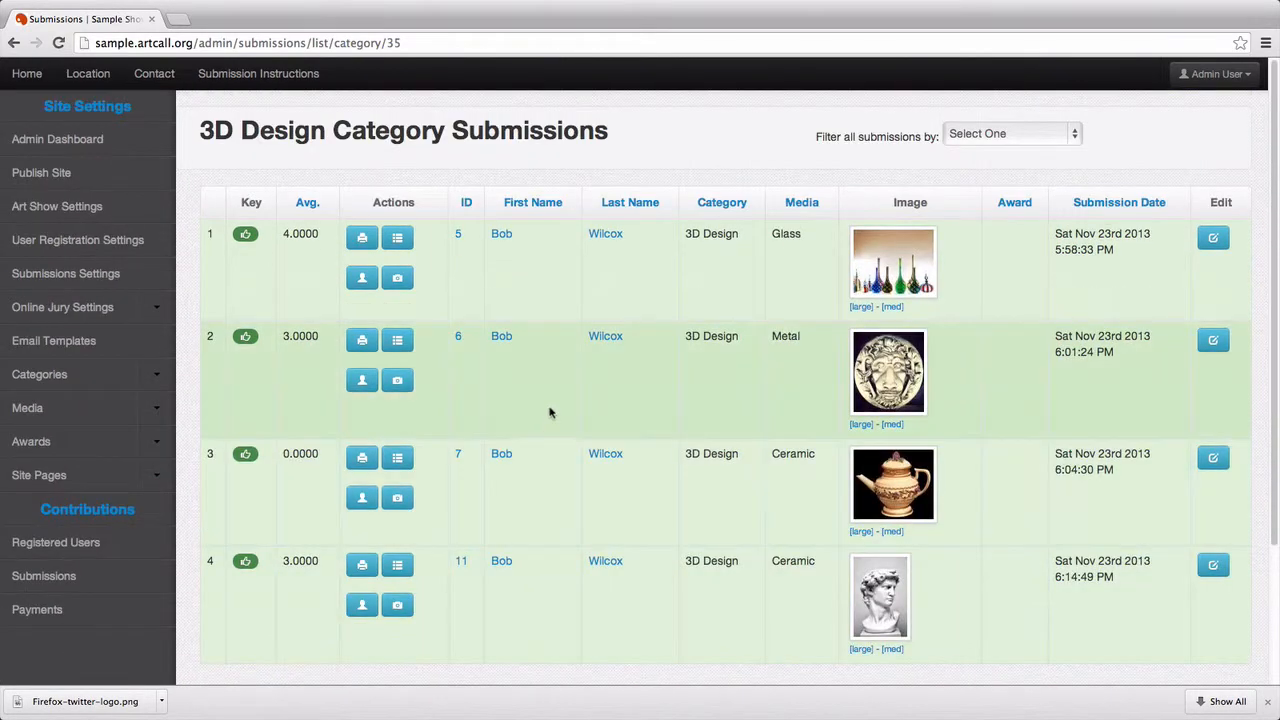
pyautogui.scroll(-3, 549, 409)
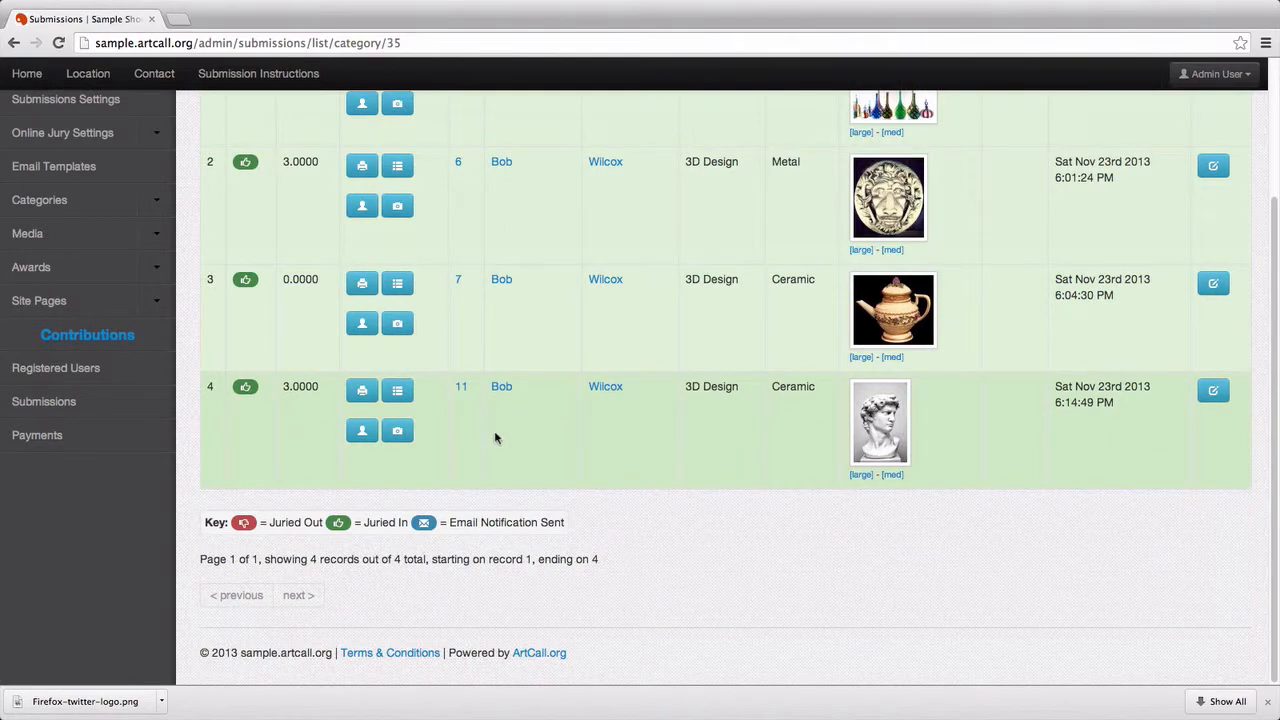
pyautogui.scroll(3, 495, 435)
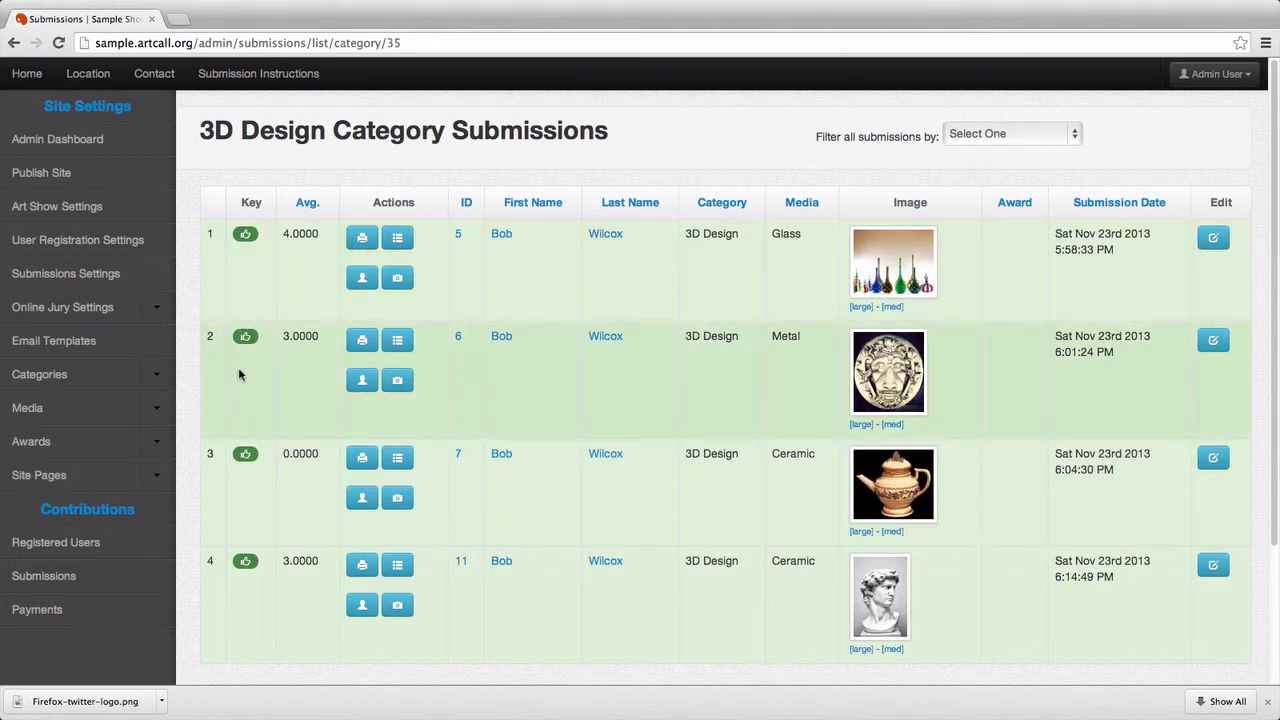
# Open the Notify Users of Juried Status tool and choose the Juried In notification email template.
pyautogui.click(155, 321)
pyautogui.click(108, 378)
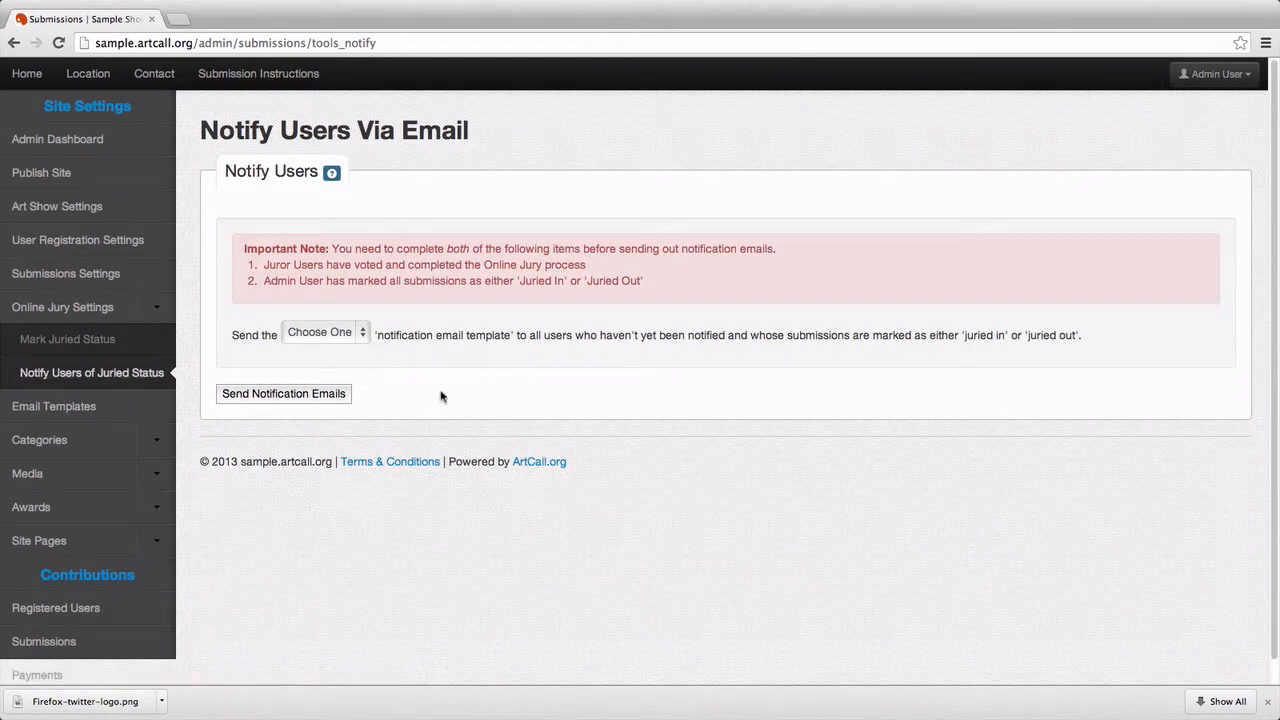
pyautogui.click(320, 333)
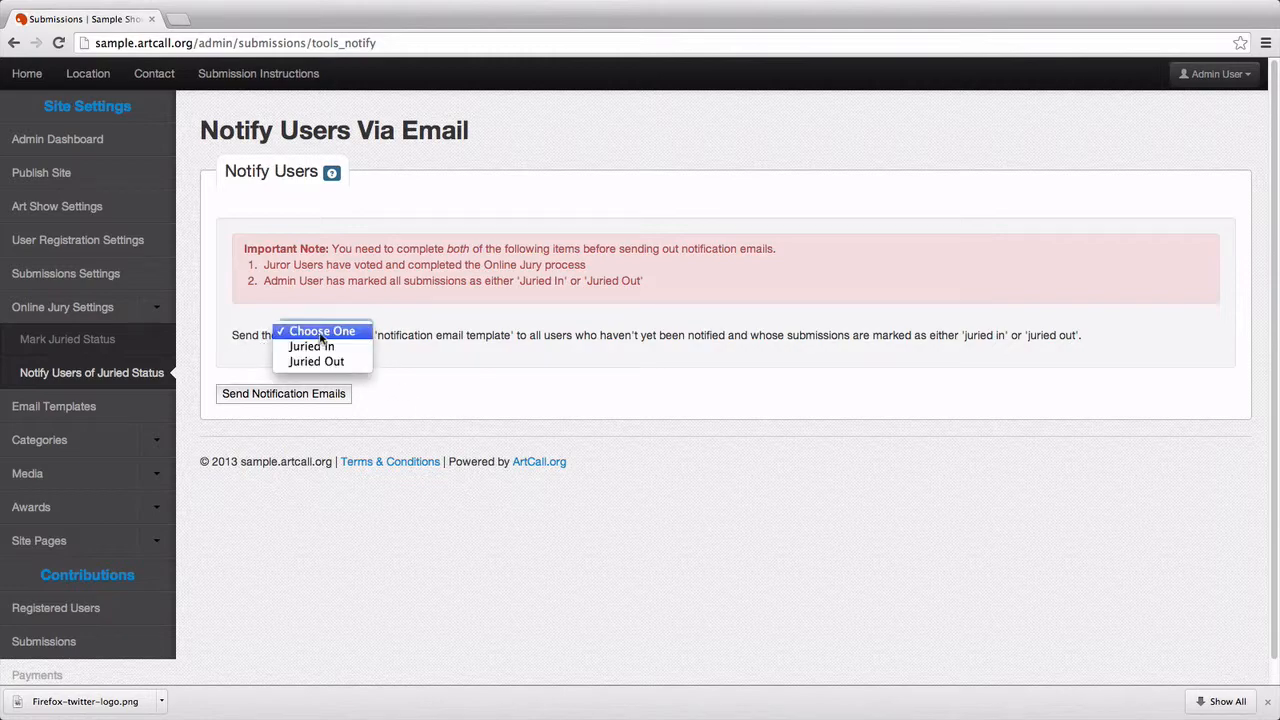
pyautogui.click(312, 346)
pyautogui.moveTo(397, 337); pyautogui.dragTo(510, 337)
pyautogui.click(509, 337)
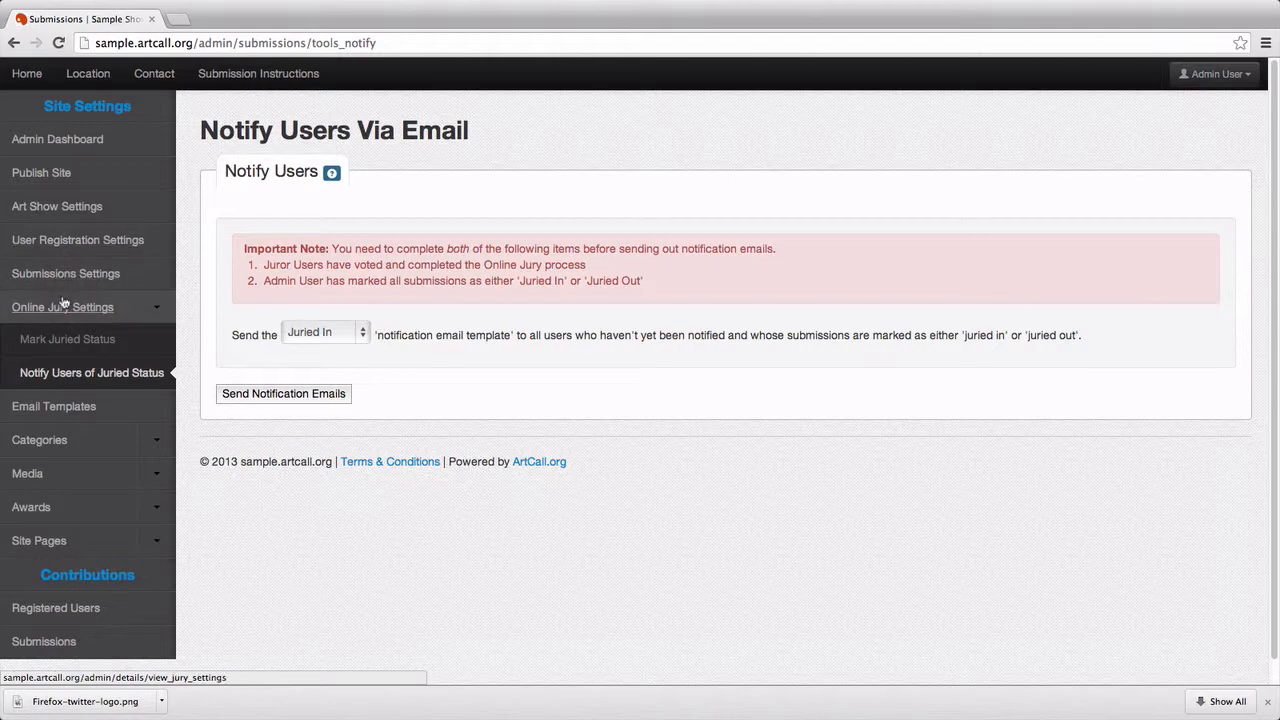
# Open the email templates and examine the wording of the Jury In template.
pyautogui.click(54, 406)
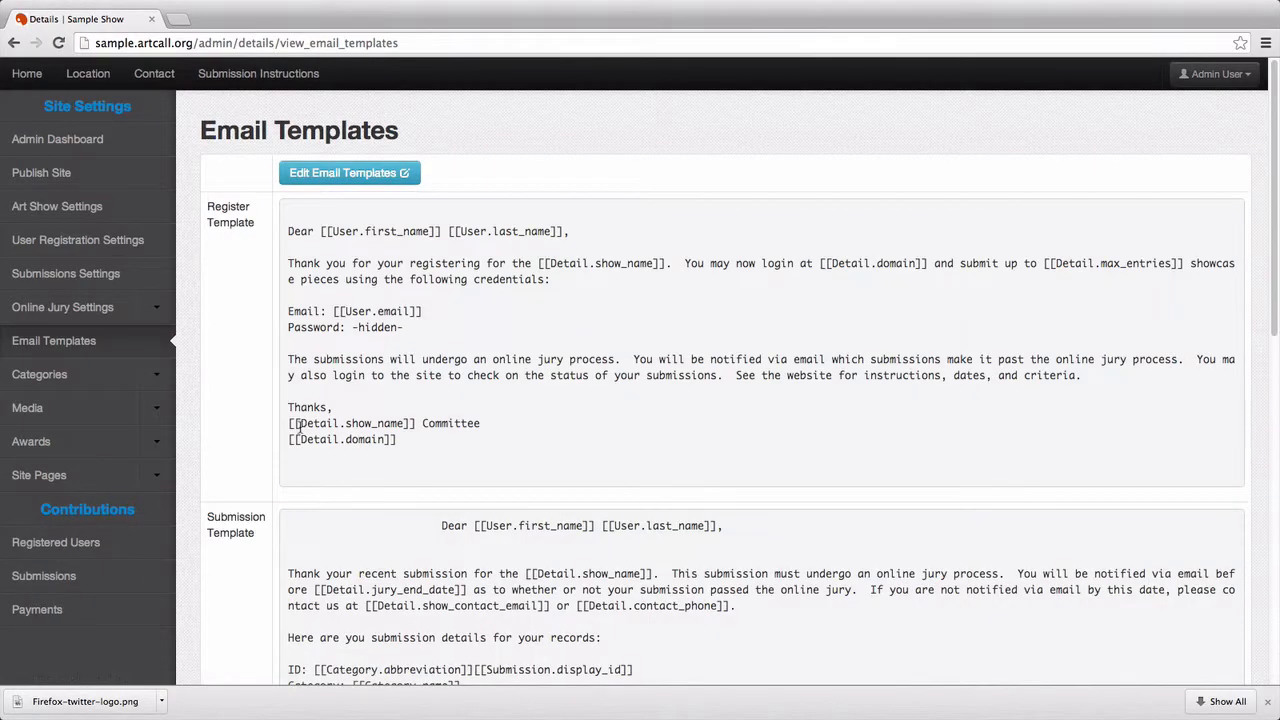
pyautogui.scroll(-10, 298, 424)
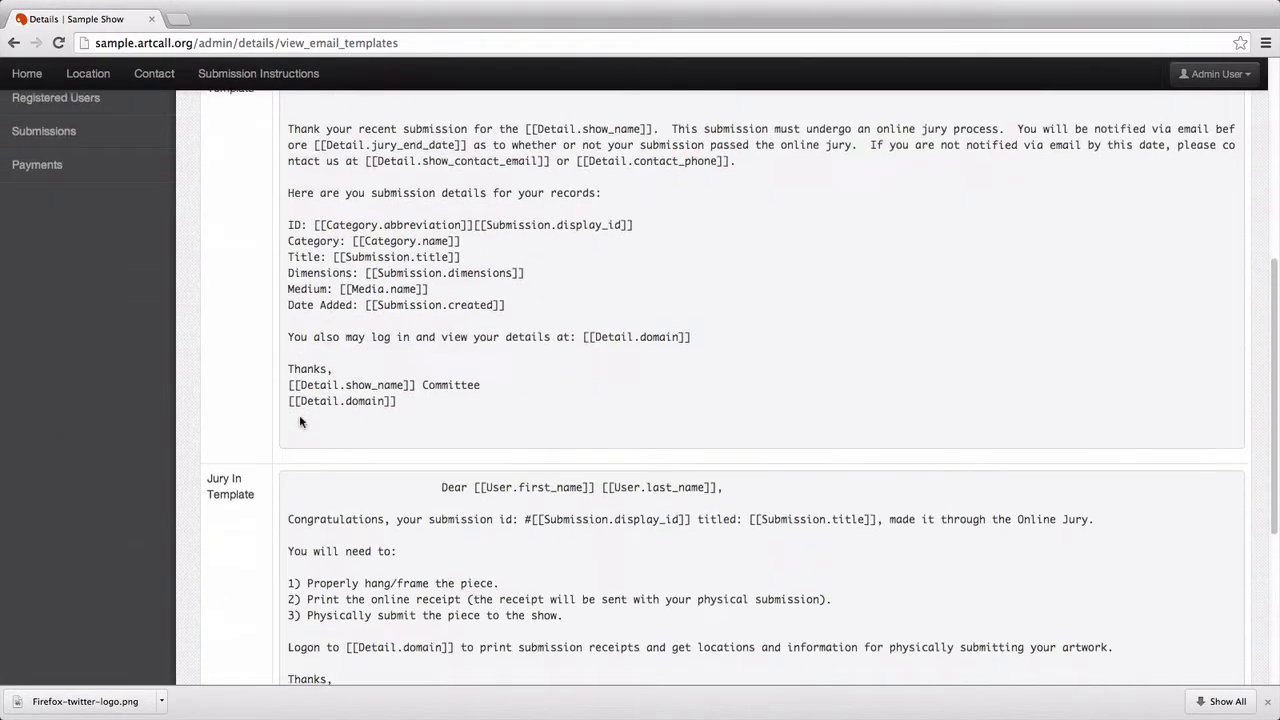
pyautogui.scroll(-2, 300, 422)
pyautogui.moveTo(313, 372); pyautogui.dragTo(496, 598)
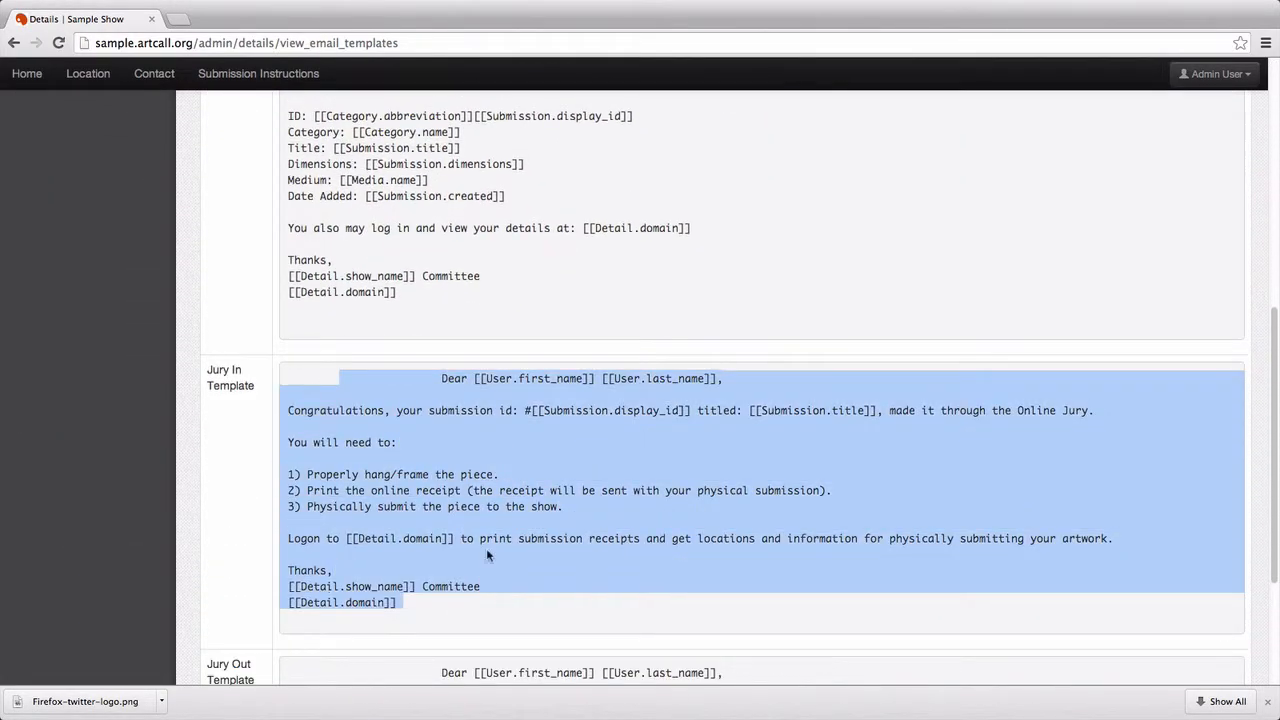
pyautogui.scroll(11, 405, 484)
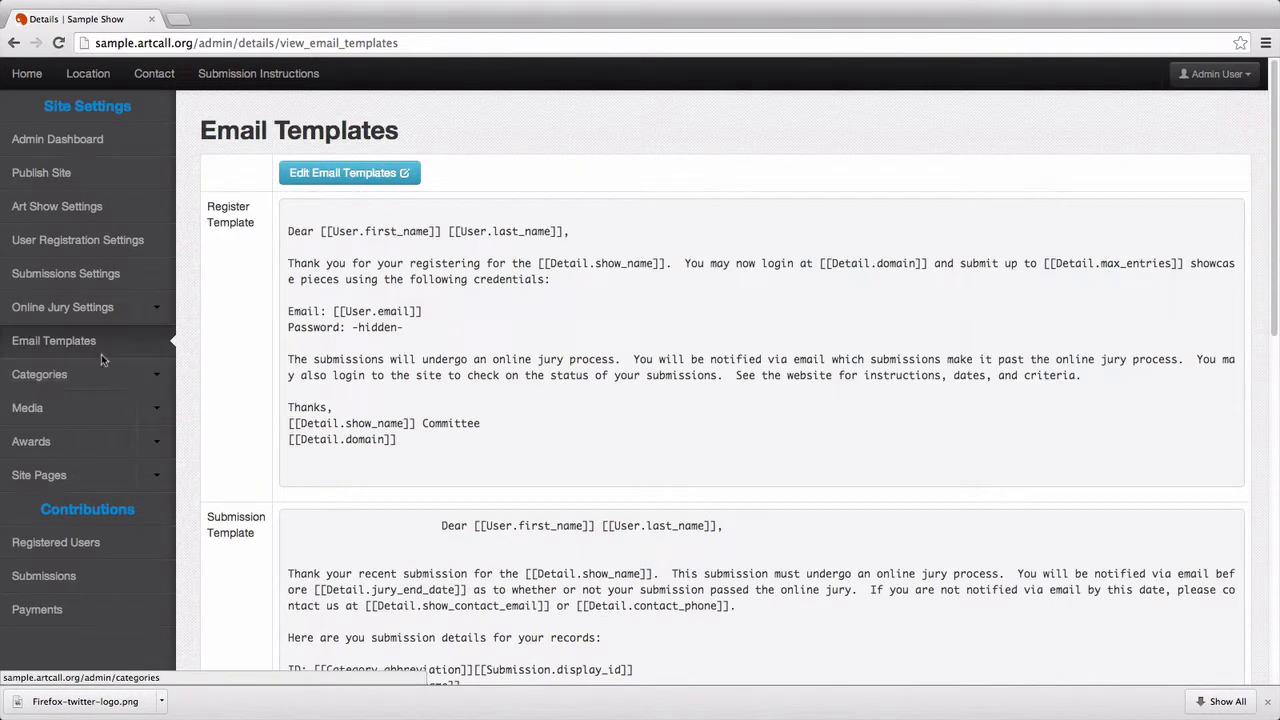
# Go back to the Notify Users of Juried Status tool and select the Juried In email template.
pyautogui.click(158, 310)
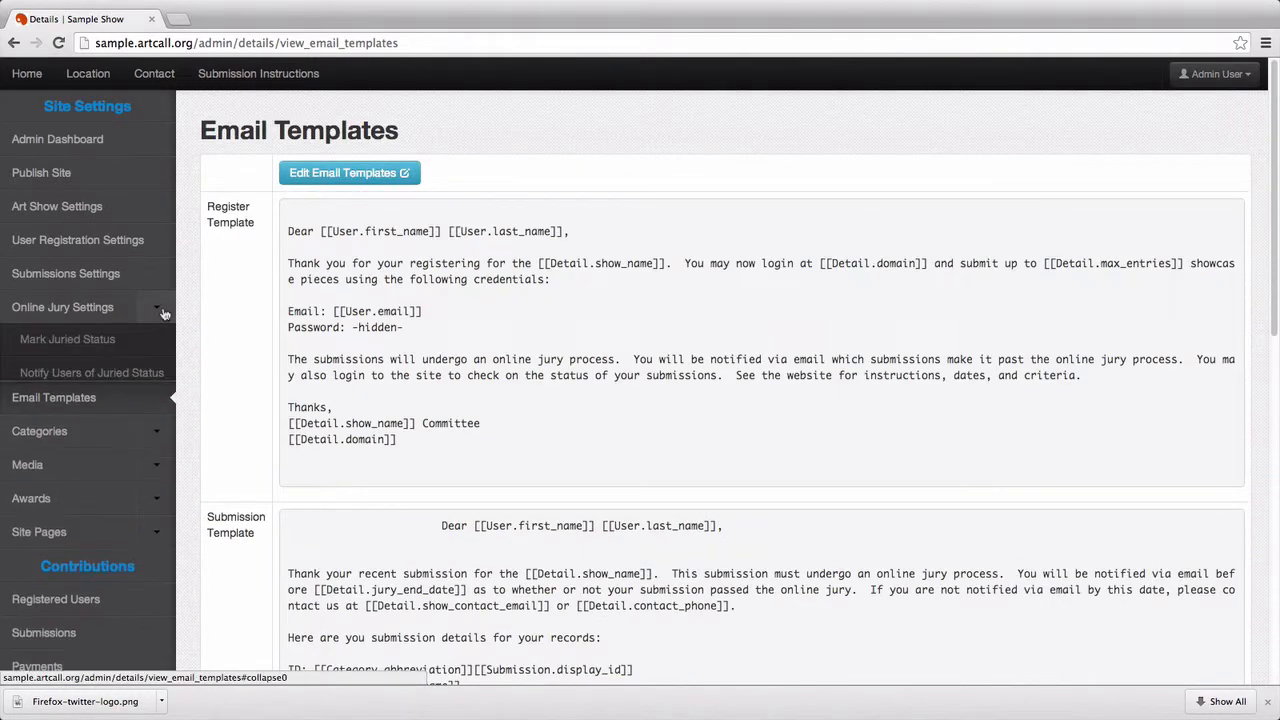
pyautogui.click(100, 372)
pyautogui.click(345, 340)
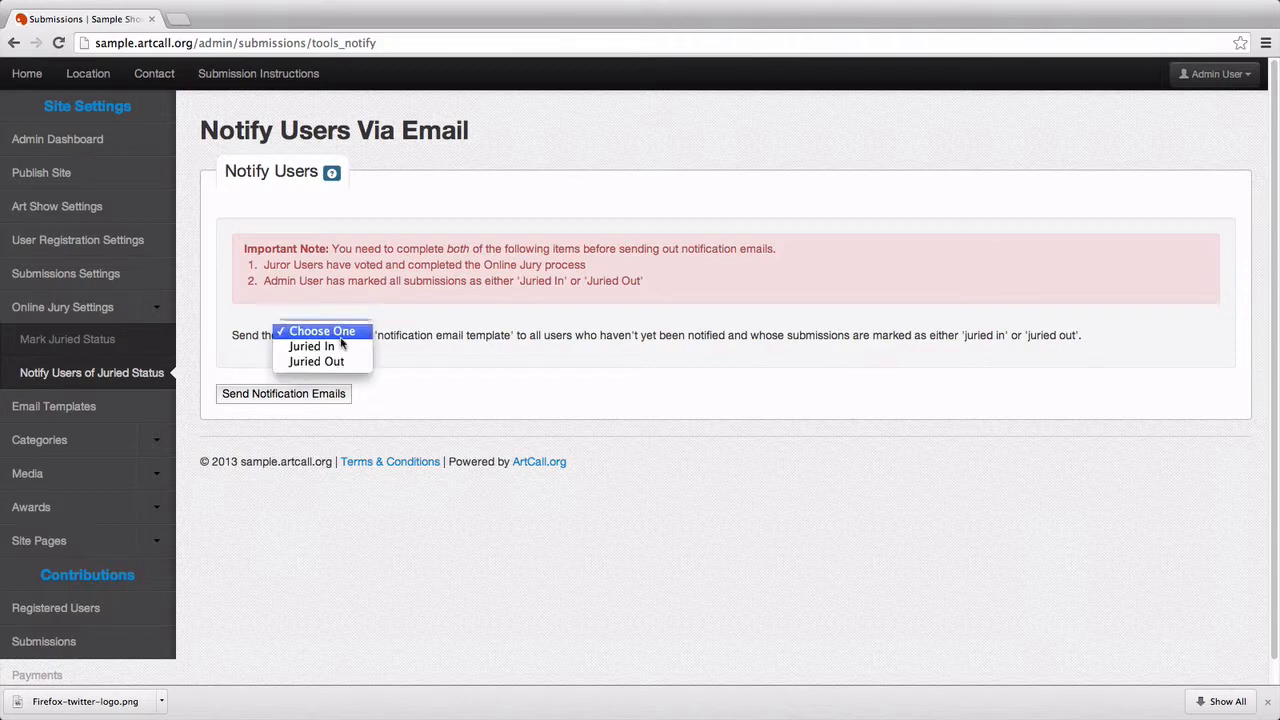
pyautogui.click(337, 348)
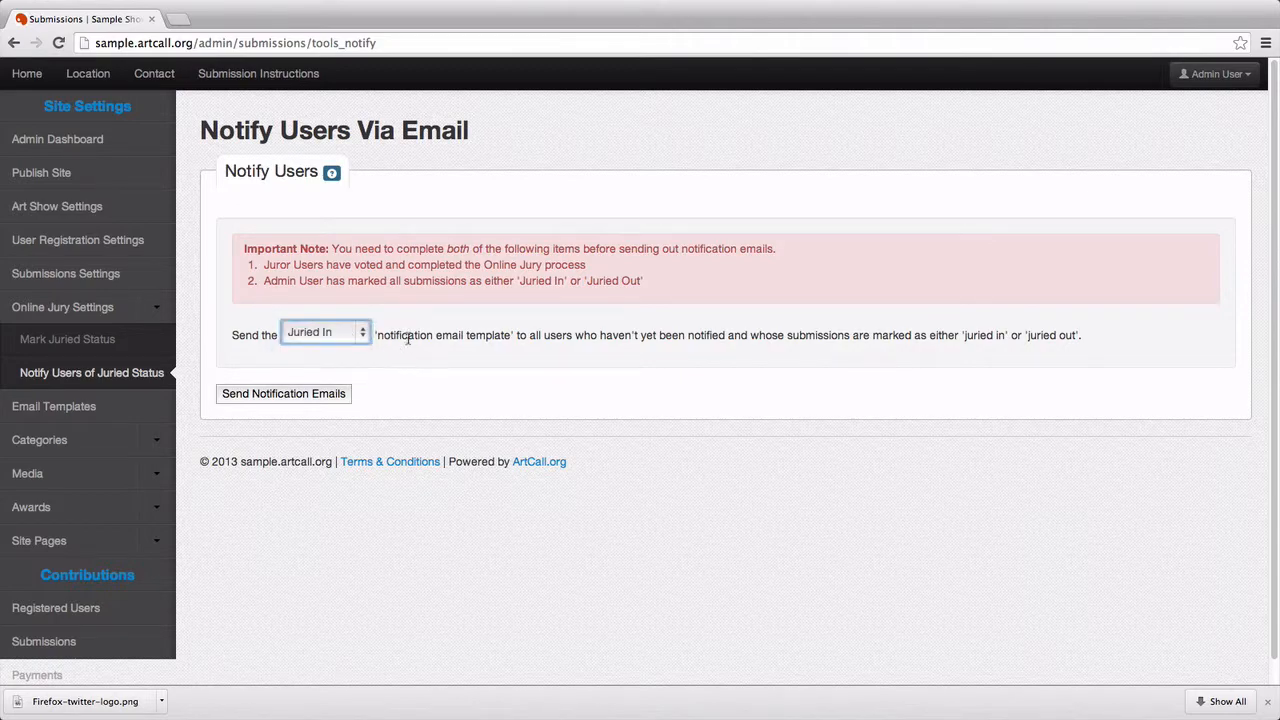
# Read which users the notification goes to and the two requirements in the important note.
pyautogui.moveTo(401, 336); pyautogui.dragTo(955, 337)
pyautogui.moveTo(687, 336); pyautogui.dragTo(736, 337)
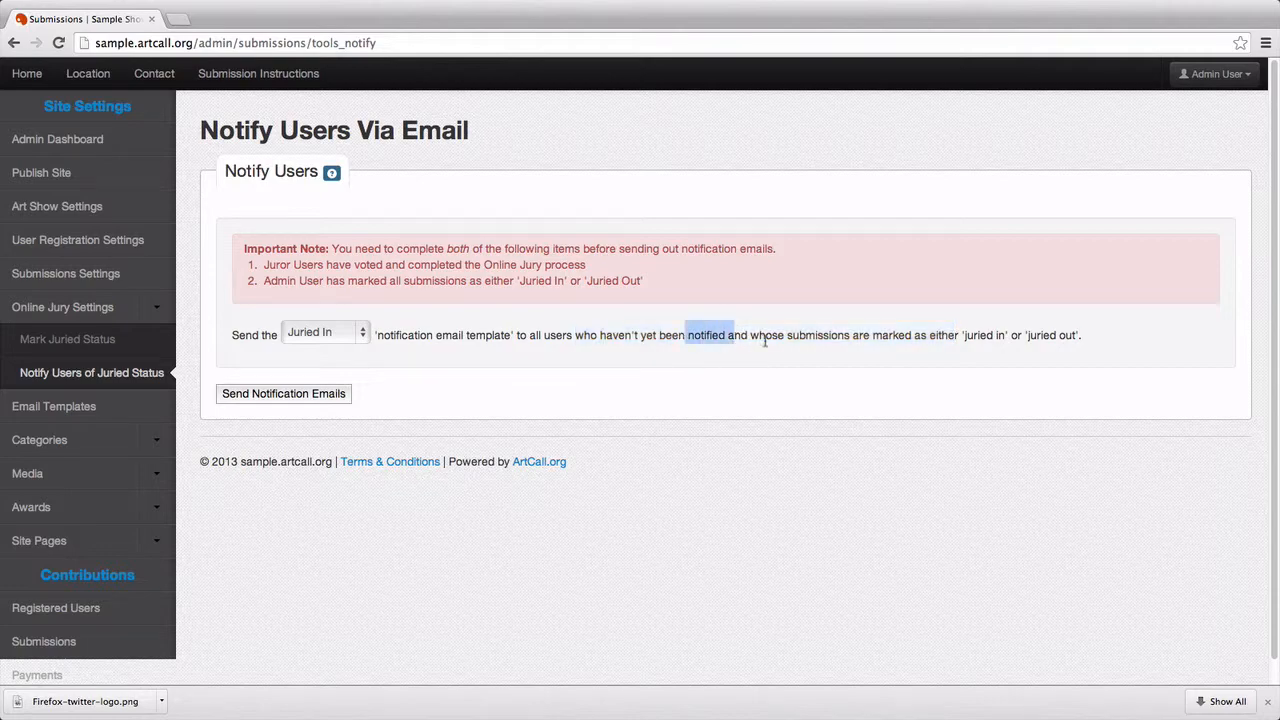
pyautogui.click(870, 336)
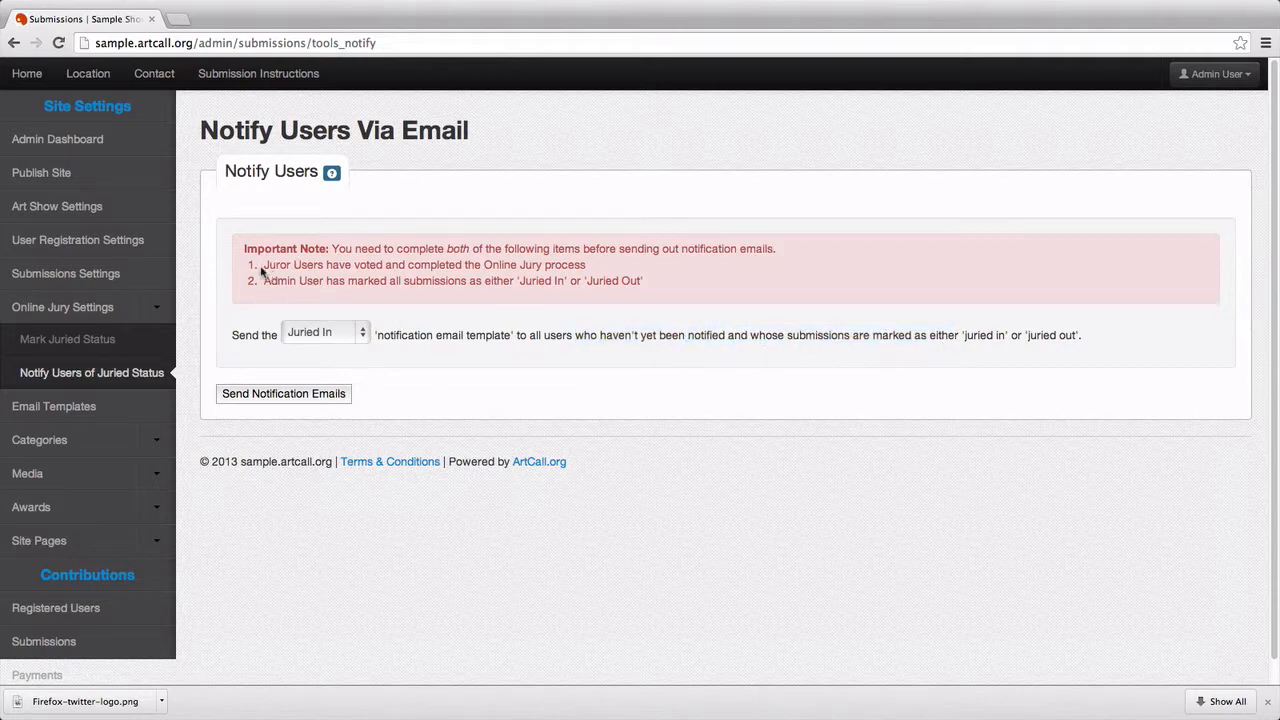
pyautogui.moveTo(267, 265); pyautogui.dragTo(588, 265)
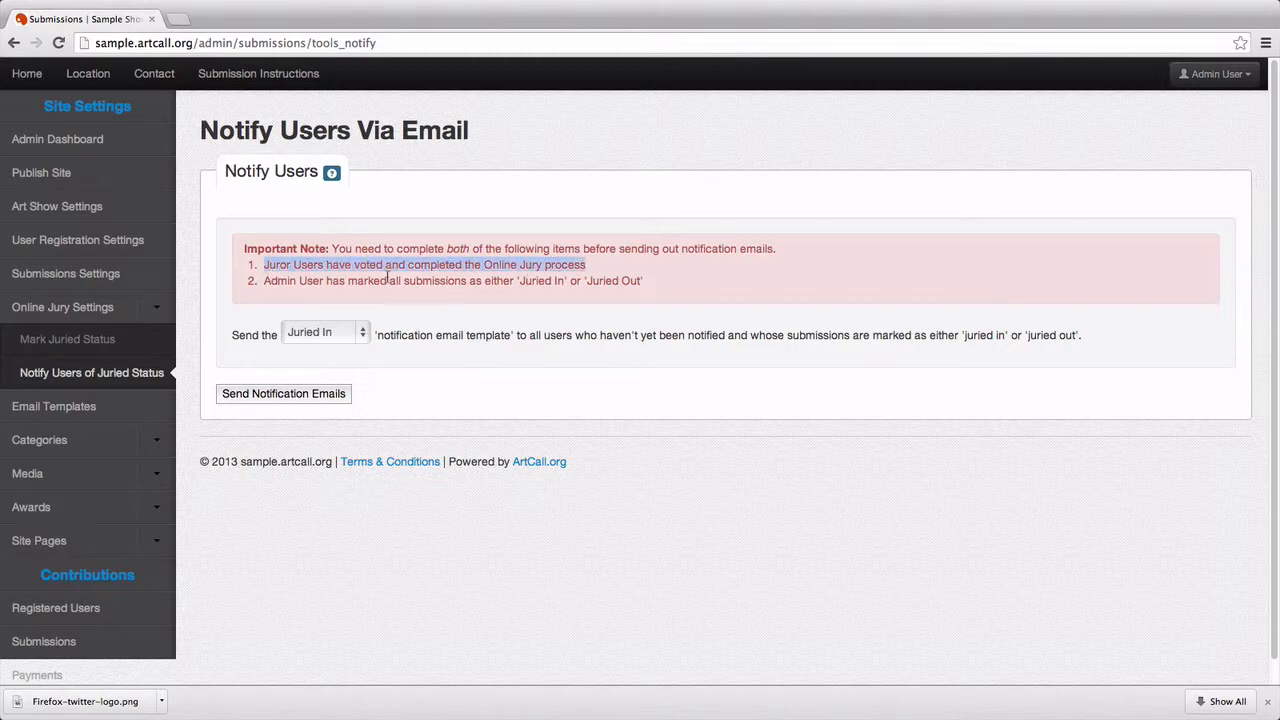
pyautogui.moveTo(266, 281); pyautogui.dragTo(642, 281)
pyautogui.click(580, 297)
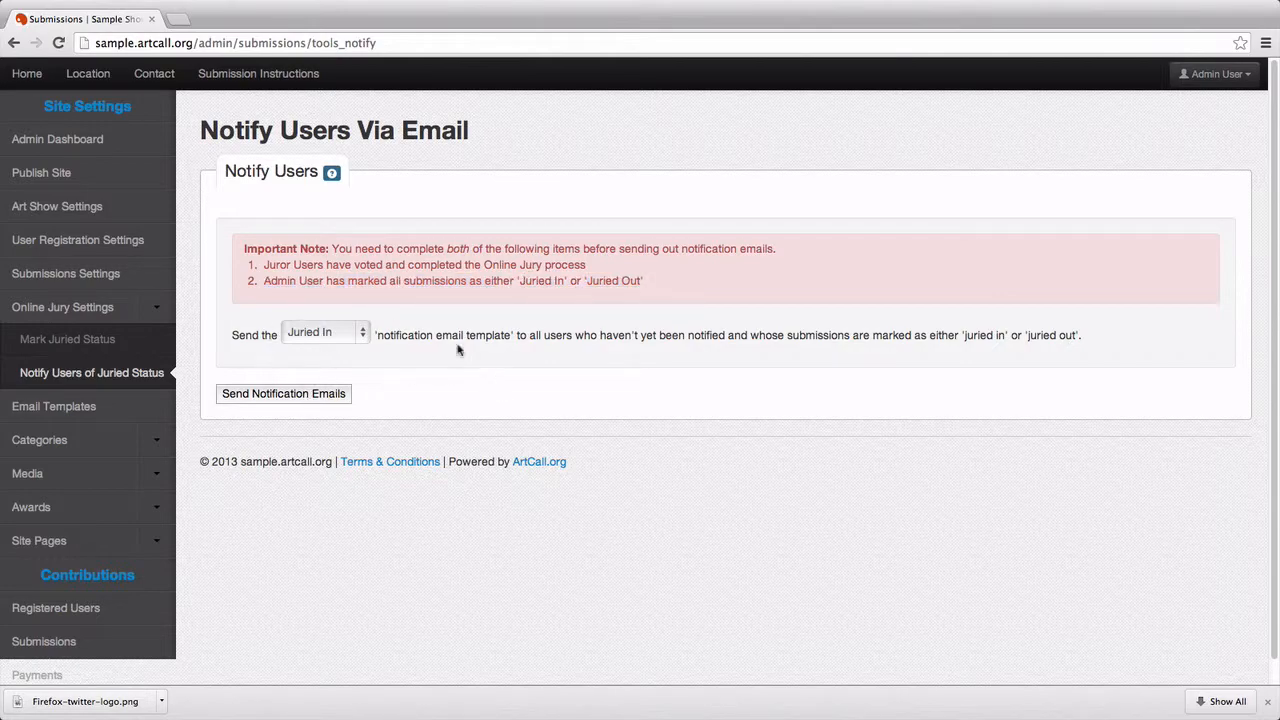
# Try to send the Juried In notification emails and return to the notification form.
pyautogui.click(300, 396)
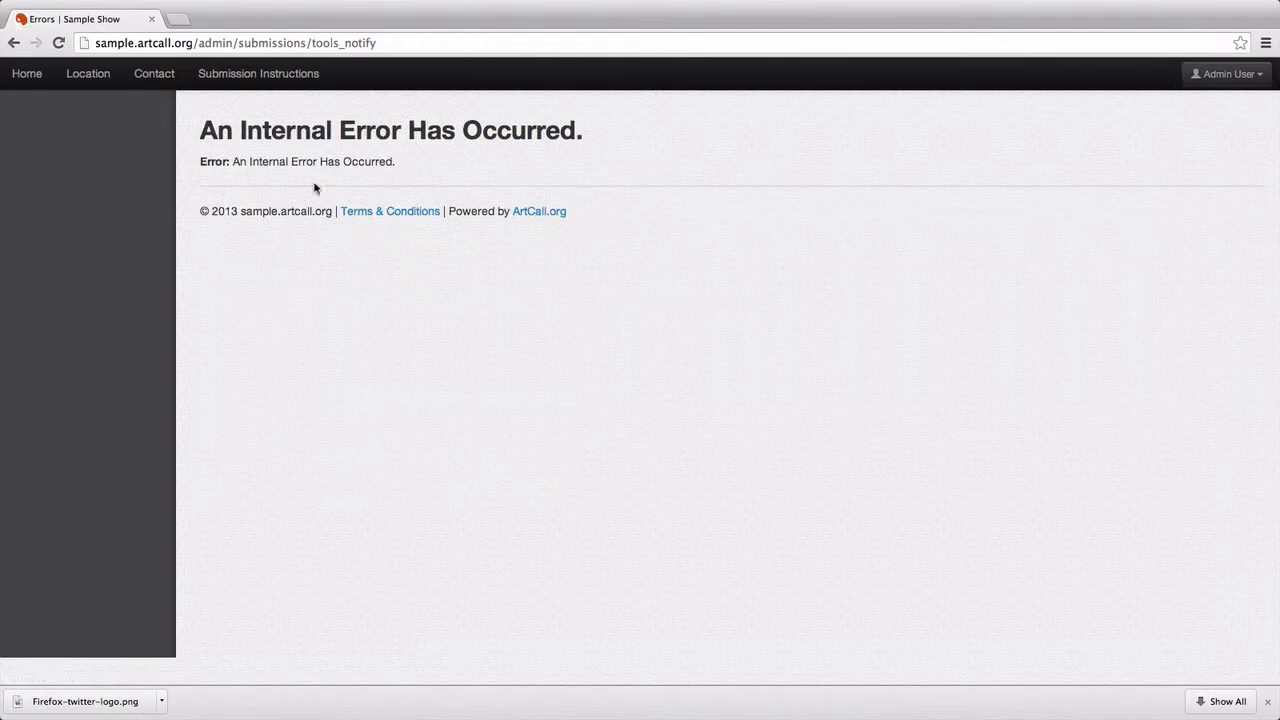
pyautogui.moveTo(200, 133); pyautogui.dragTo(582, 141)
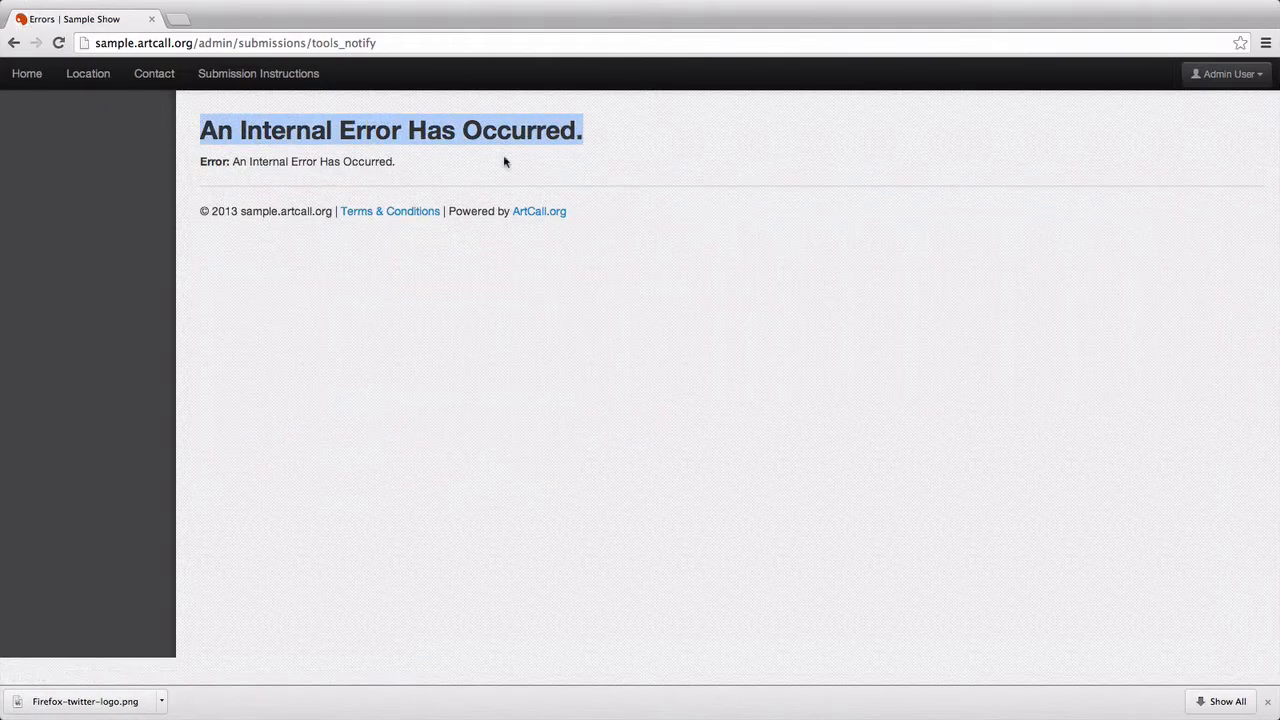
pyautogui.moveTo(414, 170); pyautogui.dragTo(203, 128)
pyautogui.click(313, 115)
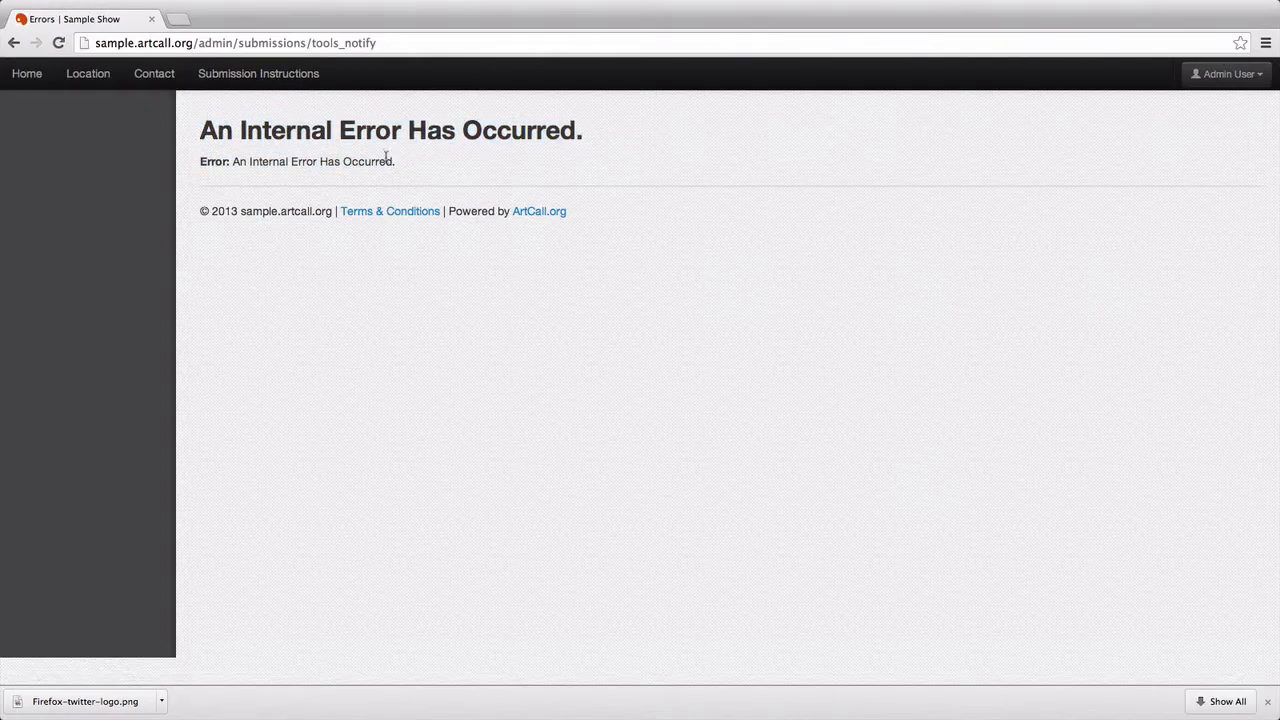
pyautogui.click(13, 43)
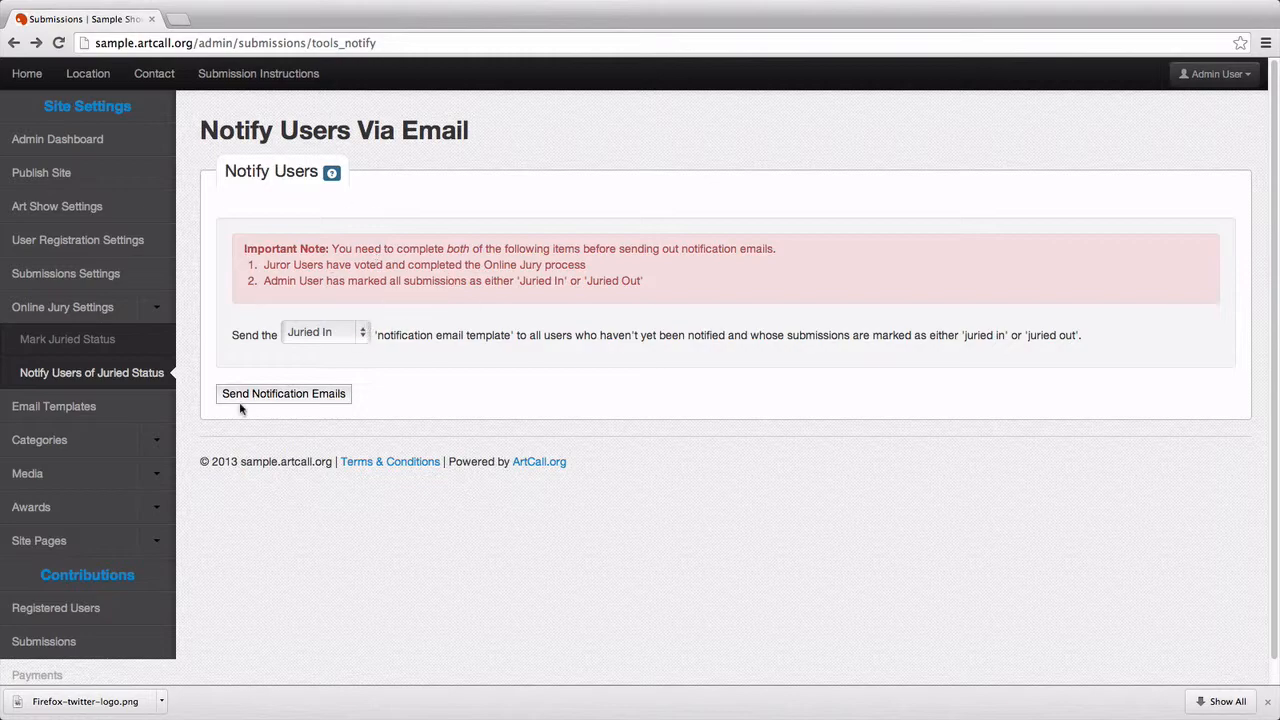
# Open the full submissions list and check the status key of the entries for email notification marks.
pyautogui.click(112, 641)
pyautogui.scroll(-1, 185, 550)
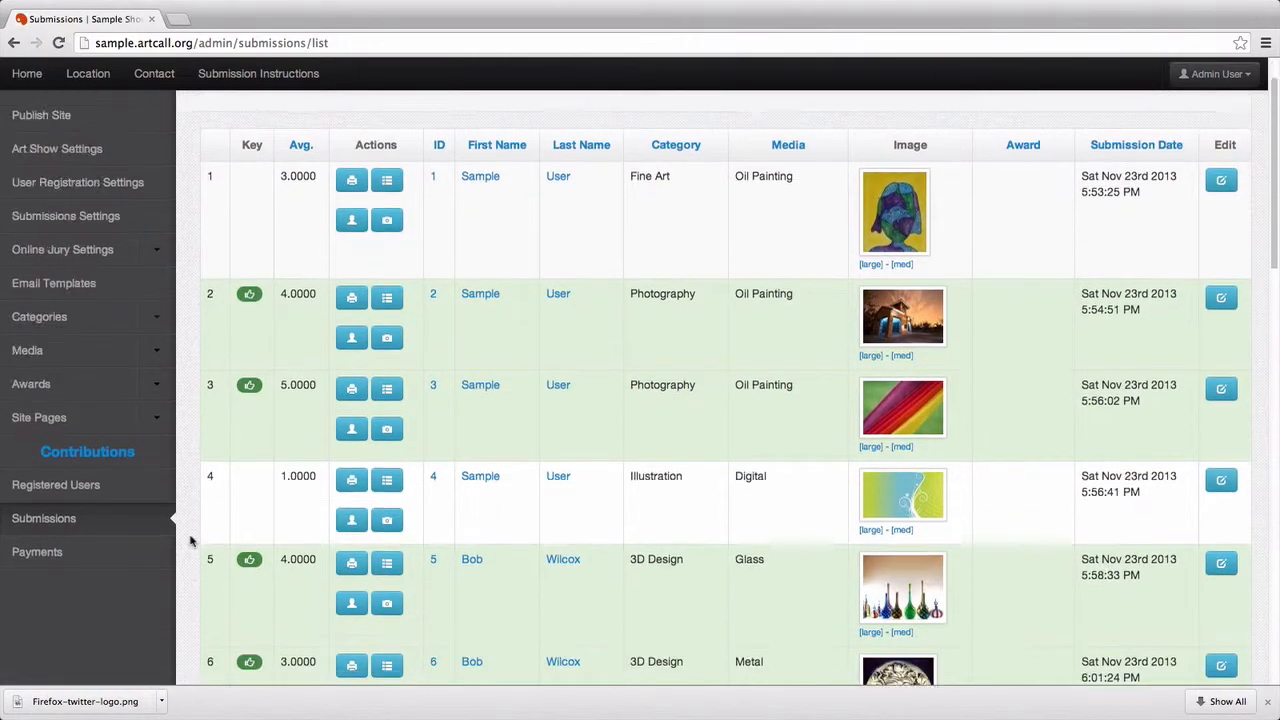
pyautogui.scroll(-5, 190, 541)
pyautogui.scroll(-4, 190, 541)
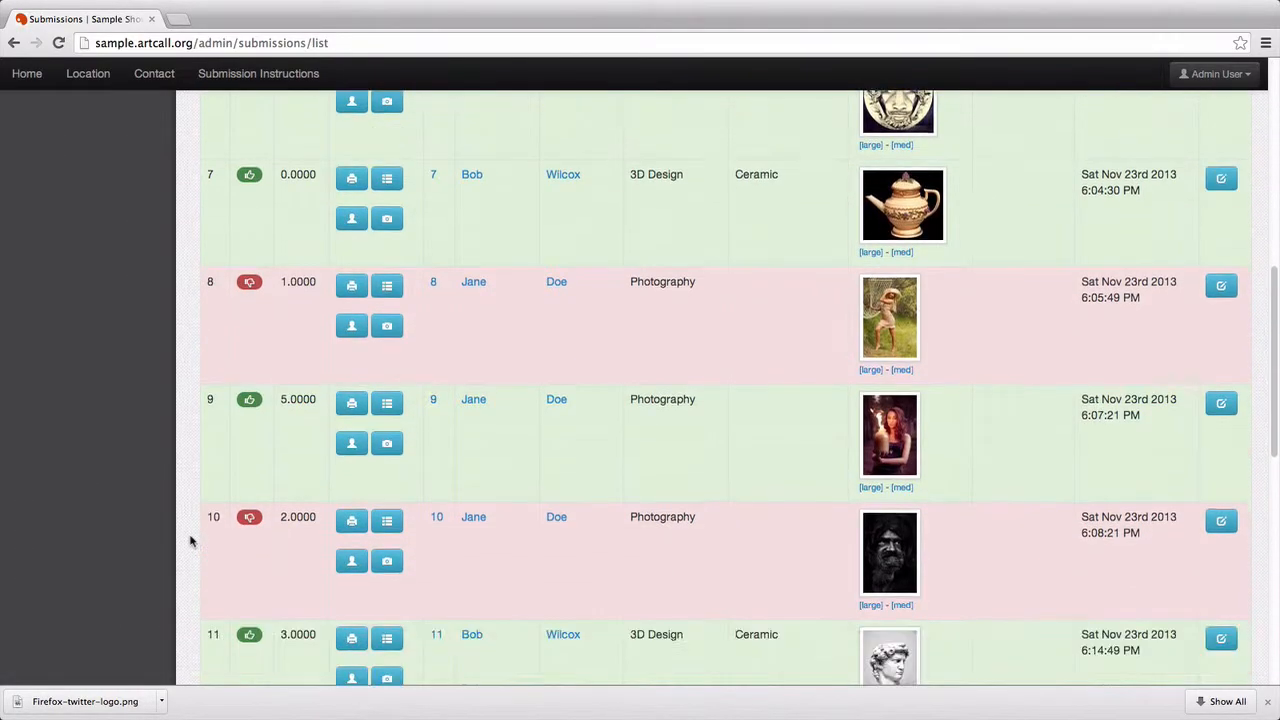
# Read the key's Email Notification Sent entry below the submissions list and compare it with the marks on the juried entries.
pyautogui.scroll(7, 190, 541)
pyautogui.scroll(-12, 190, 541)
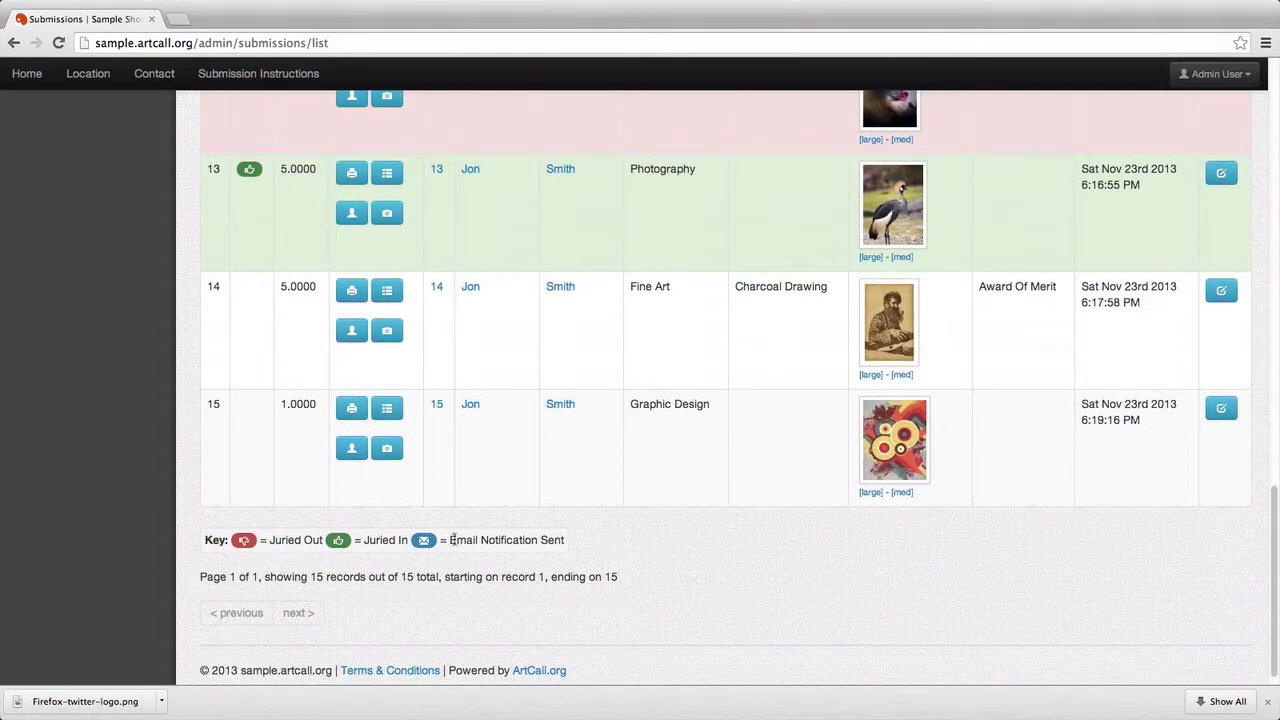
pyautogui.moveTo(451, 540); pyautogui.dragTo(560, 542)
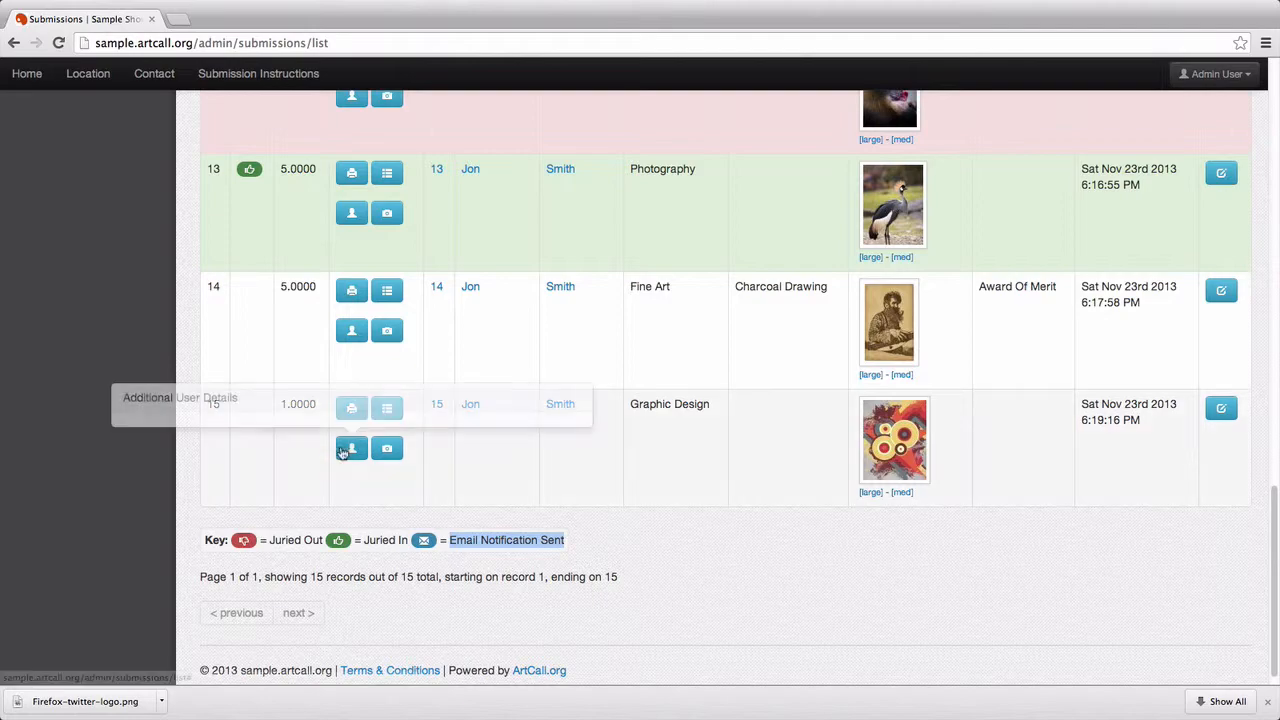
pyautogui.scroll(4, 489, 544)
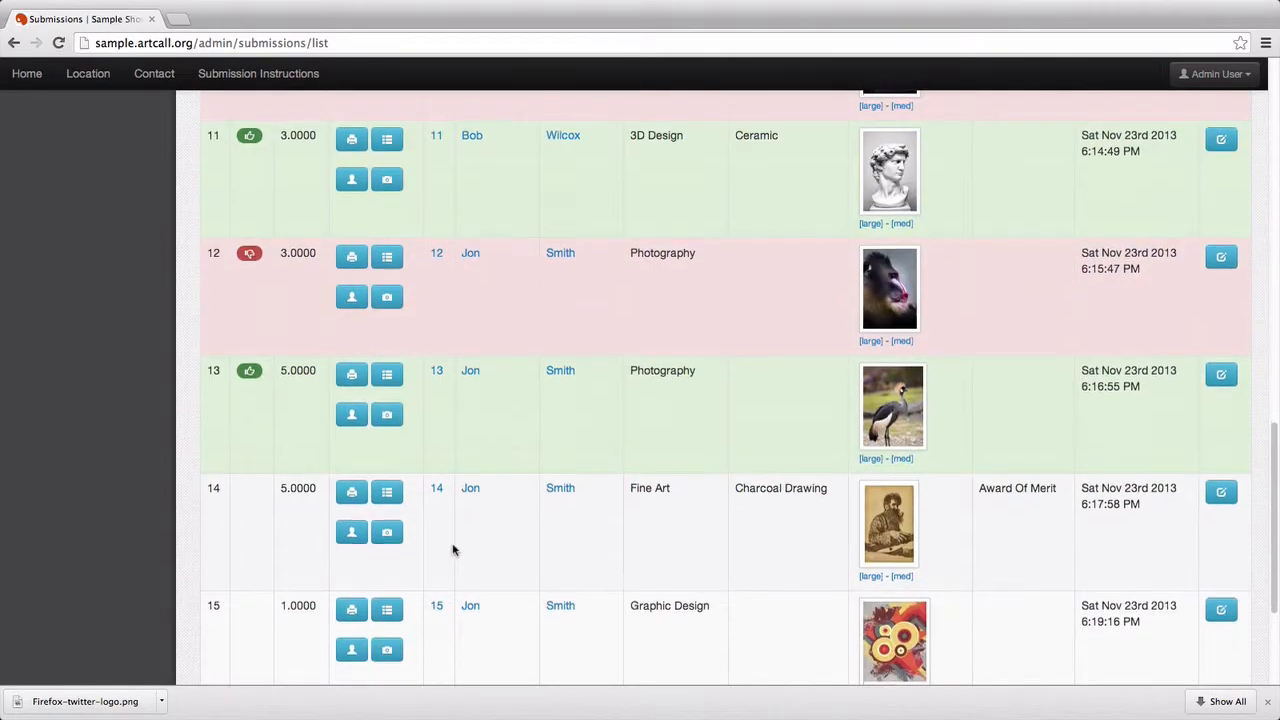
pyautogui.scroll(-5, 451, 551)
pyautogui.click(428, 530)
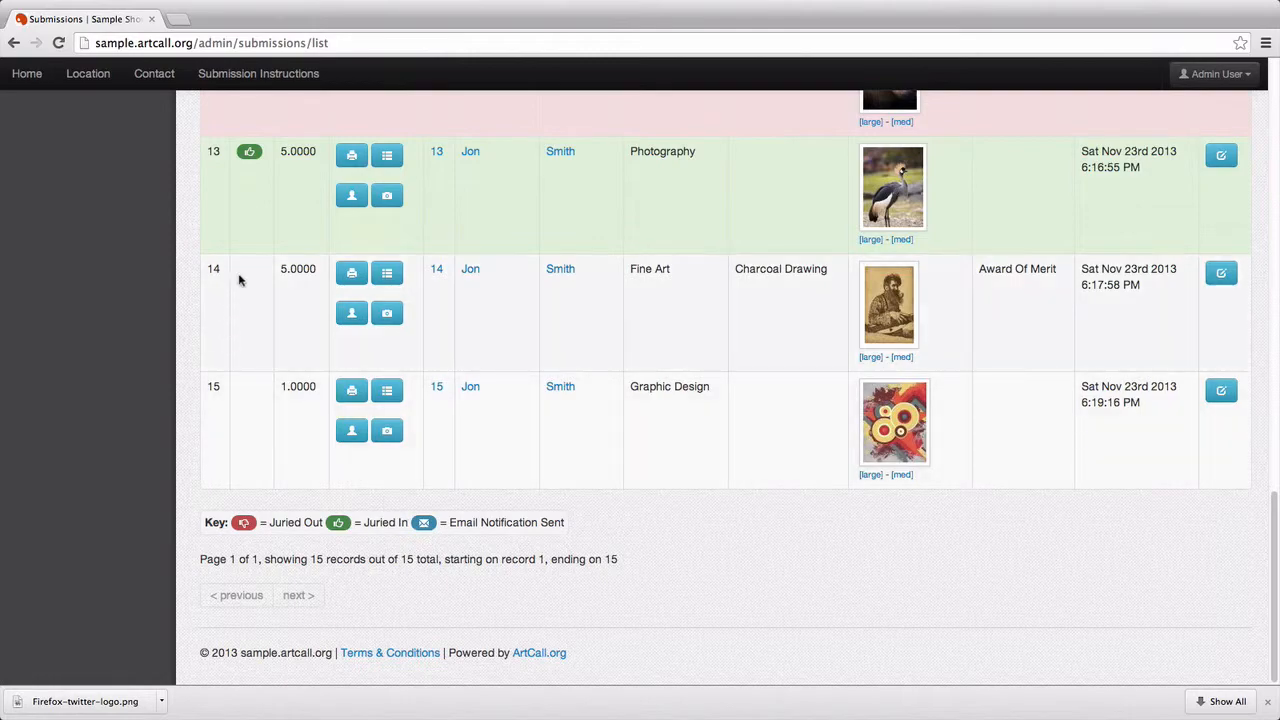
pyautogui.scroll(3, 190, 390)
pyautogui.scroll(5, 190, 390)
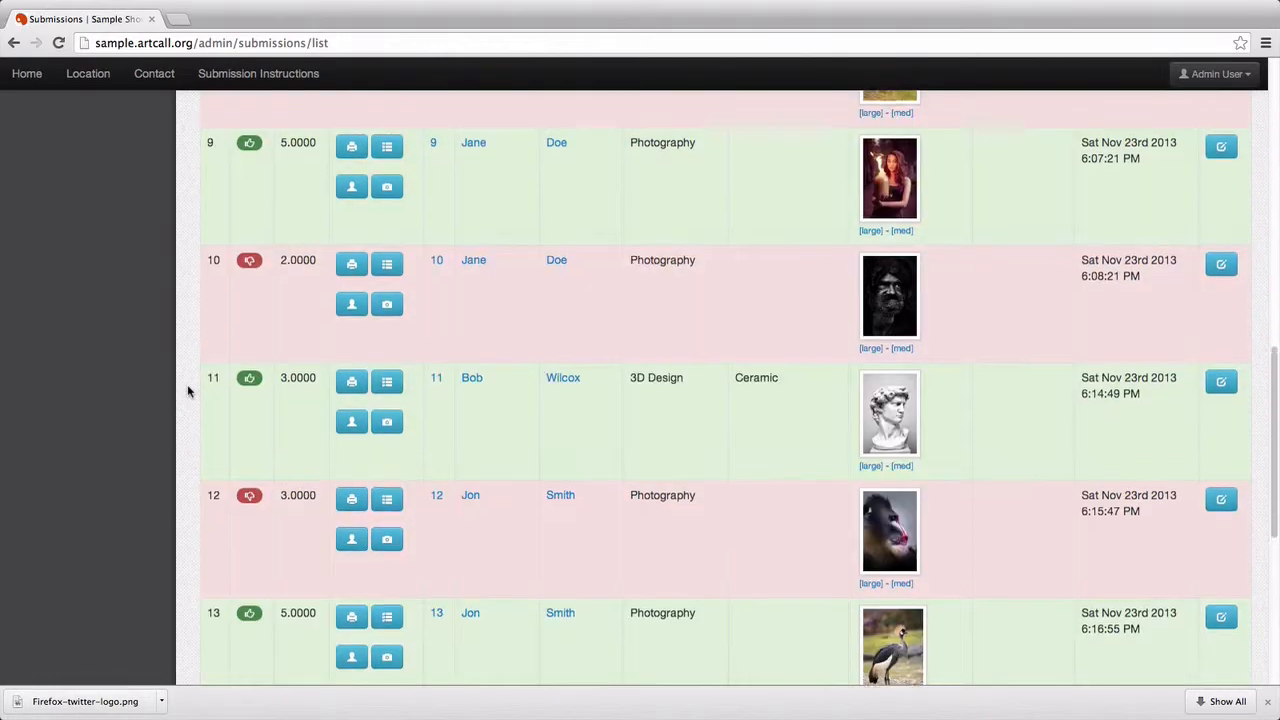
# Set the Notified Status of submission 2 to Email Notification Sent, save the submission details and return to the submissions list.
pyautogui.scroll(5, 188, 391)
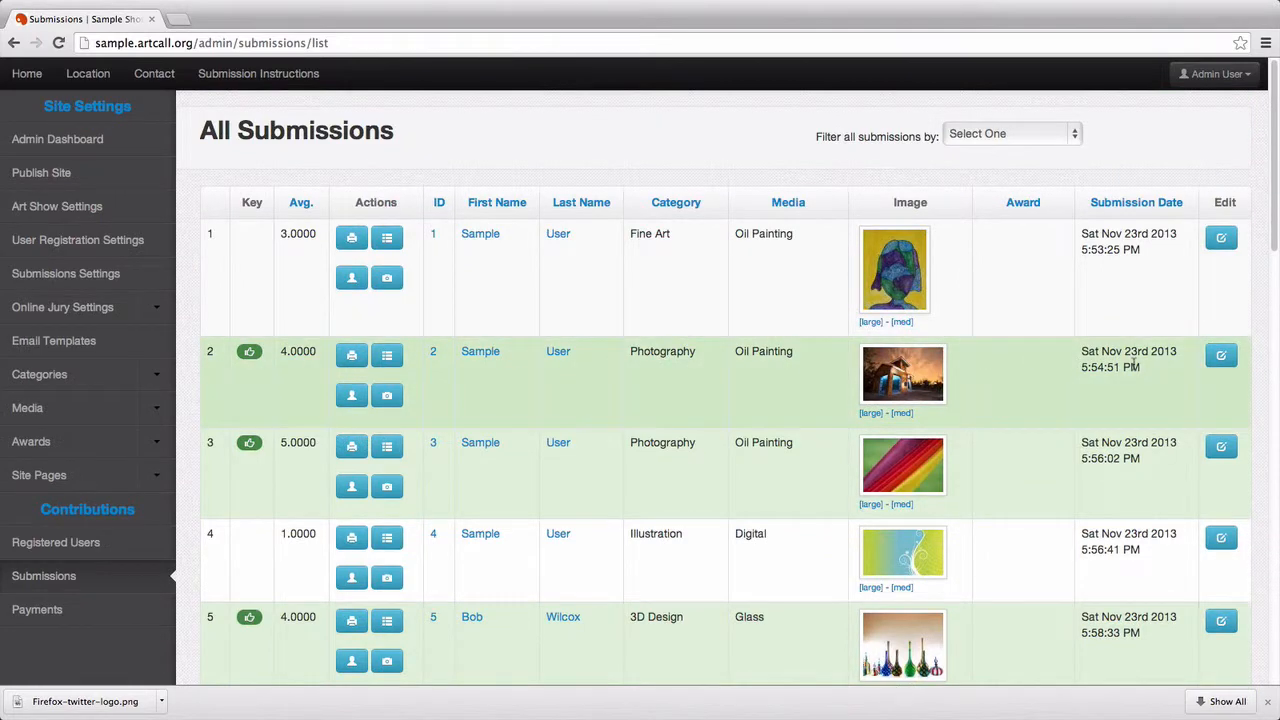
pyautogui.click(1227, 364)
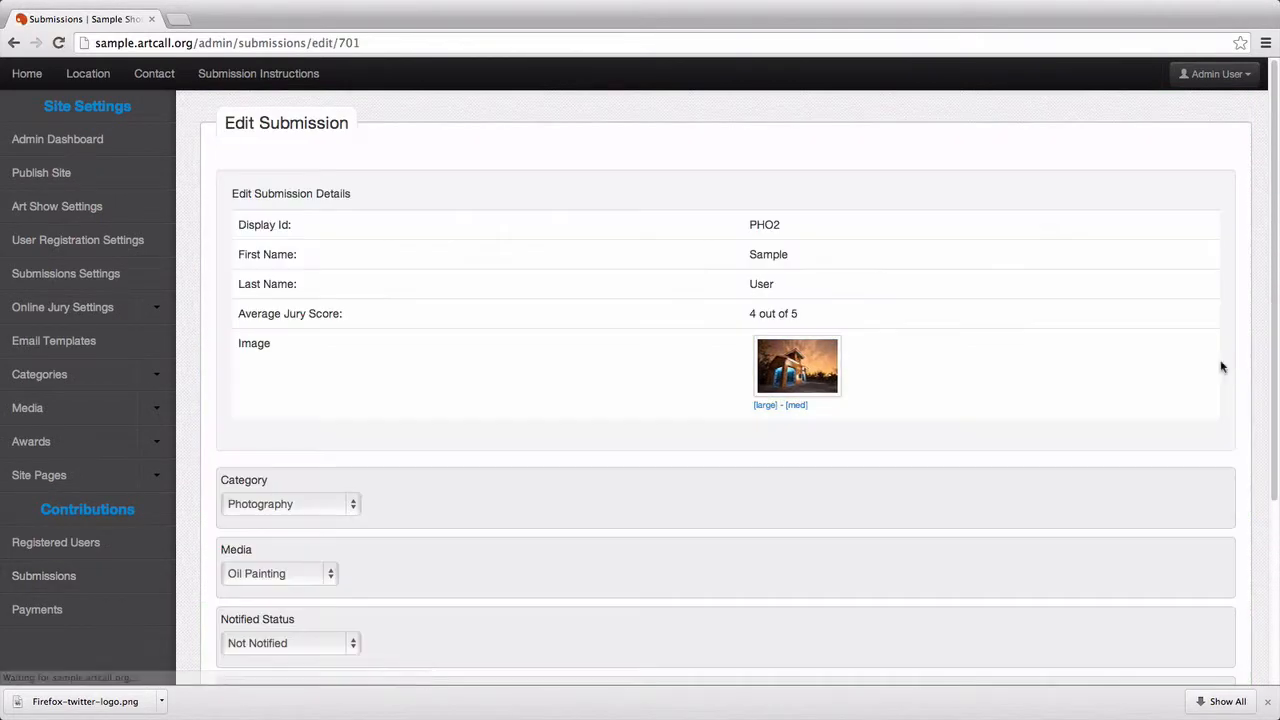
pyautogui.scroll(-3, 601, 512)
pyautogui.click(334, 484)
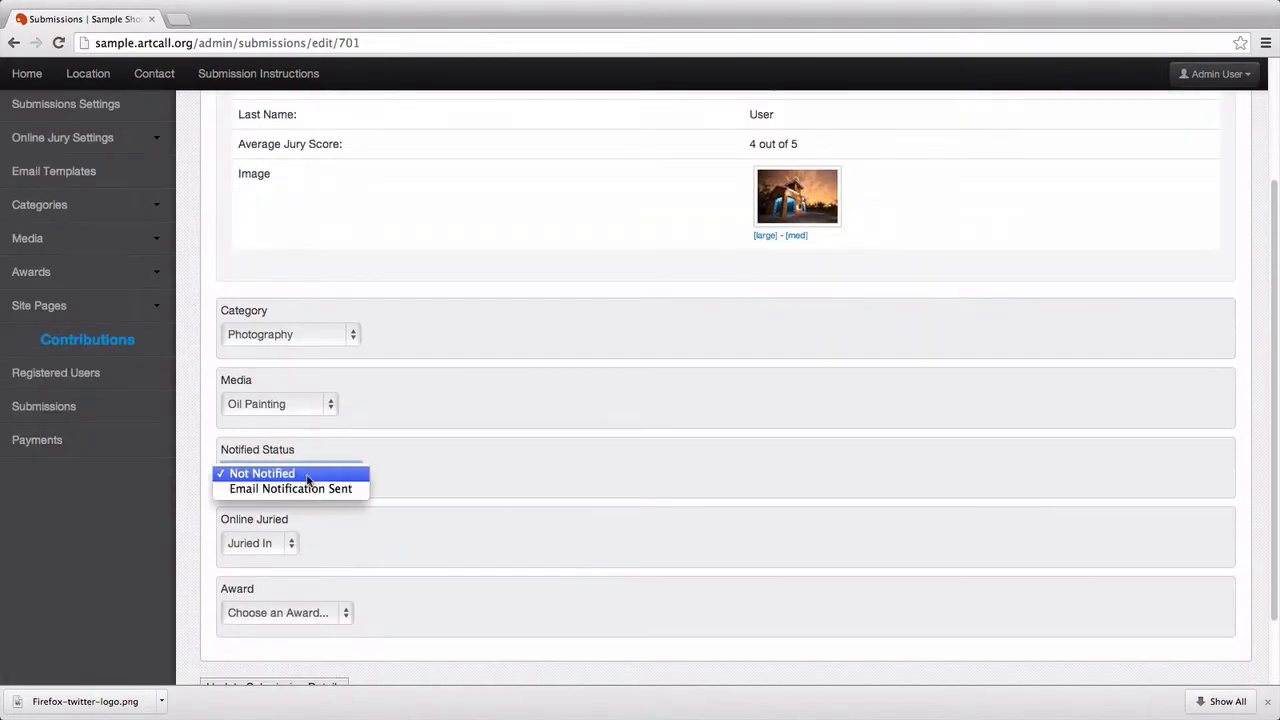
pyautogui.click(312, 489)
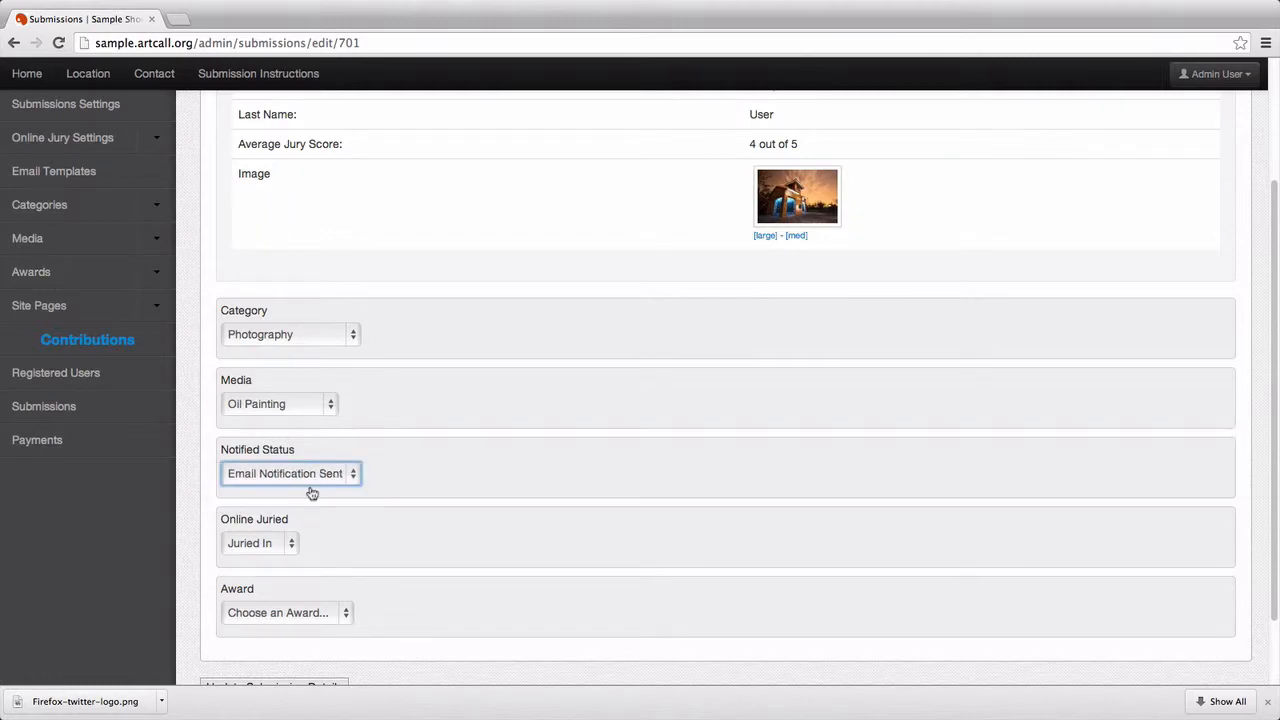
pyautogui.scroll(-2, 290, 545)
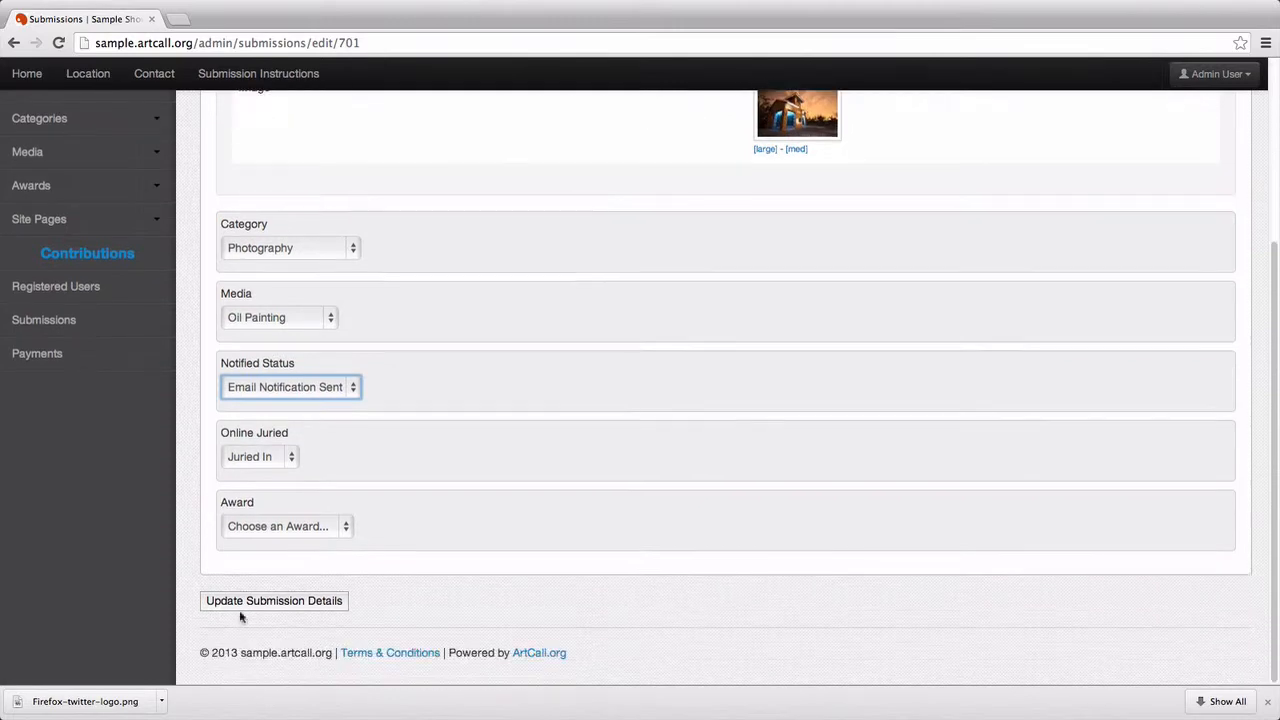
pyautogui.click(240, 606)
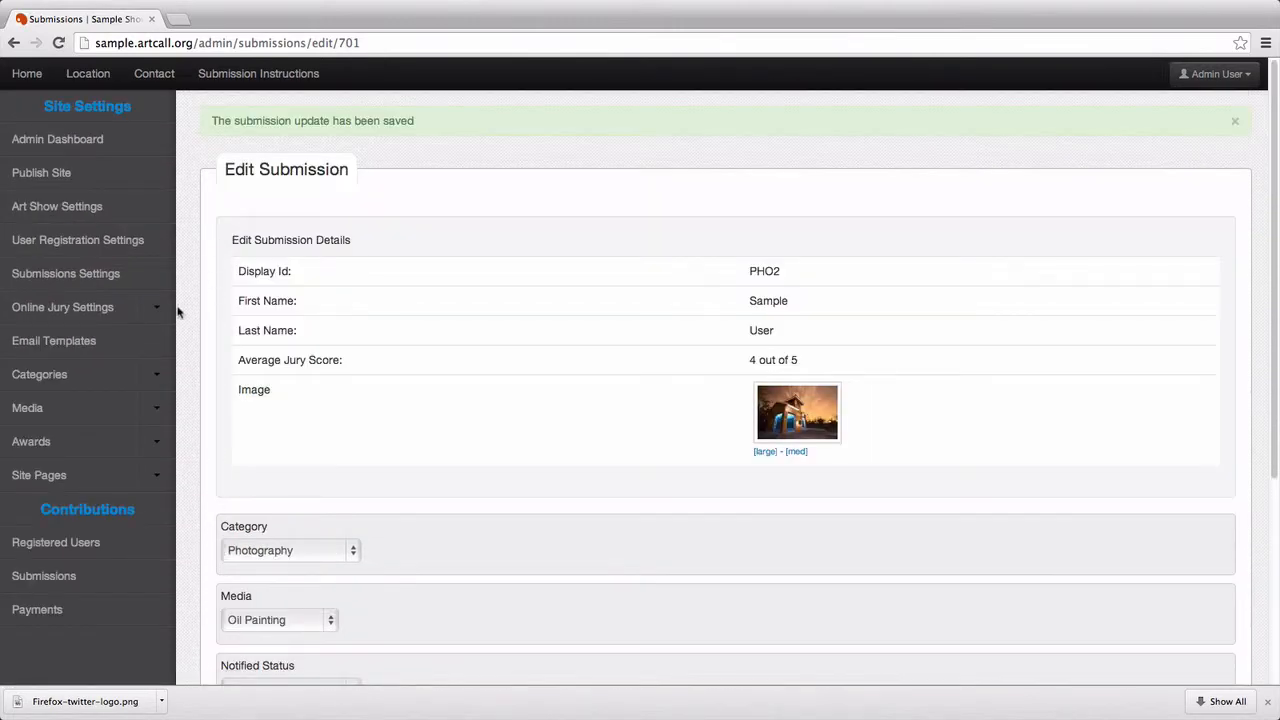
pyautogui.click(114, 575)
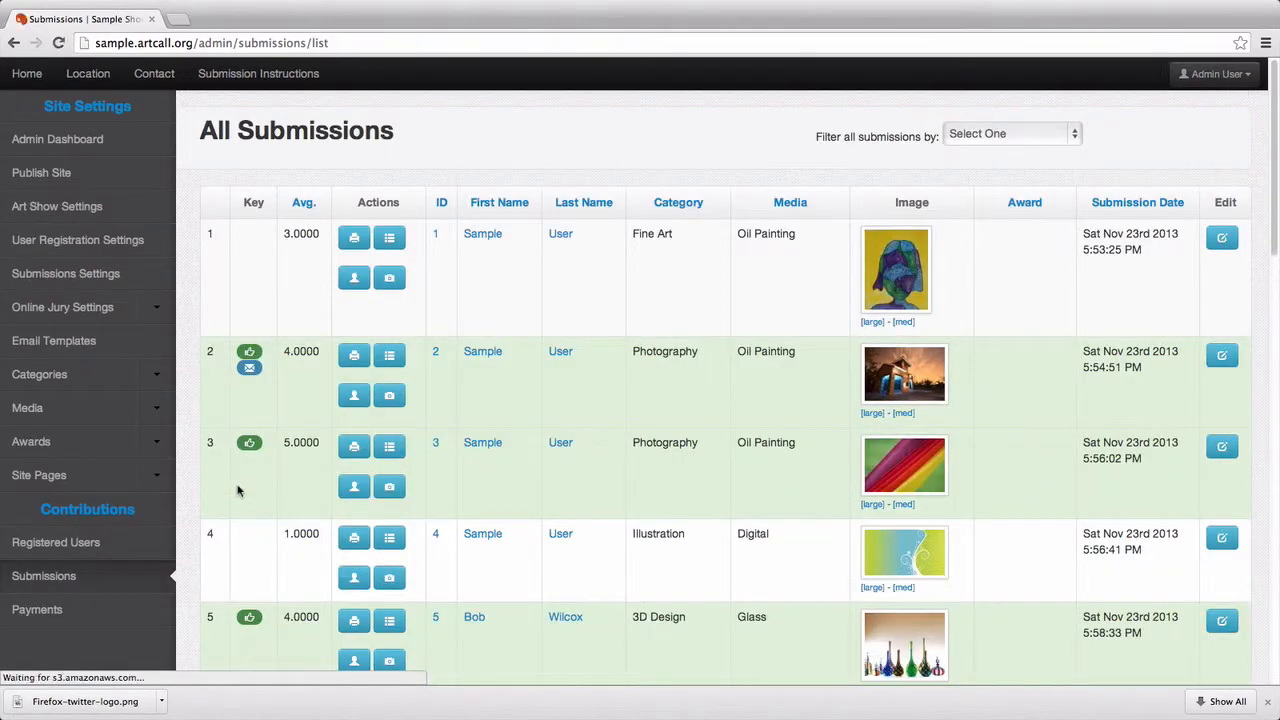